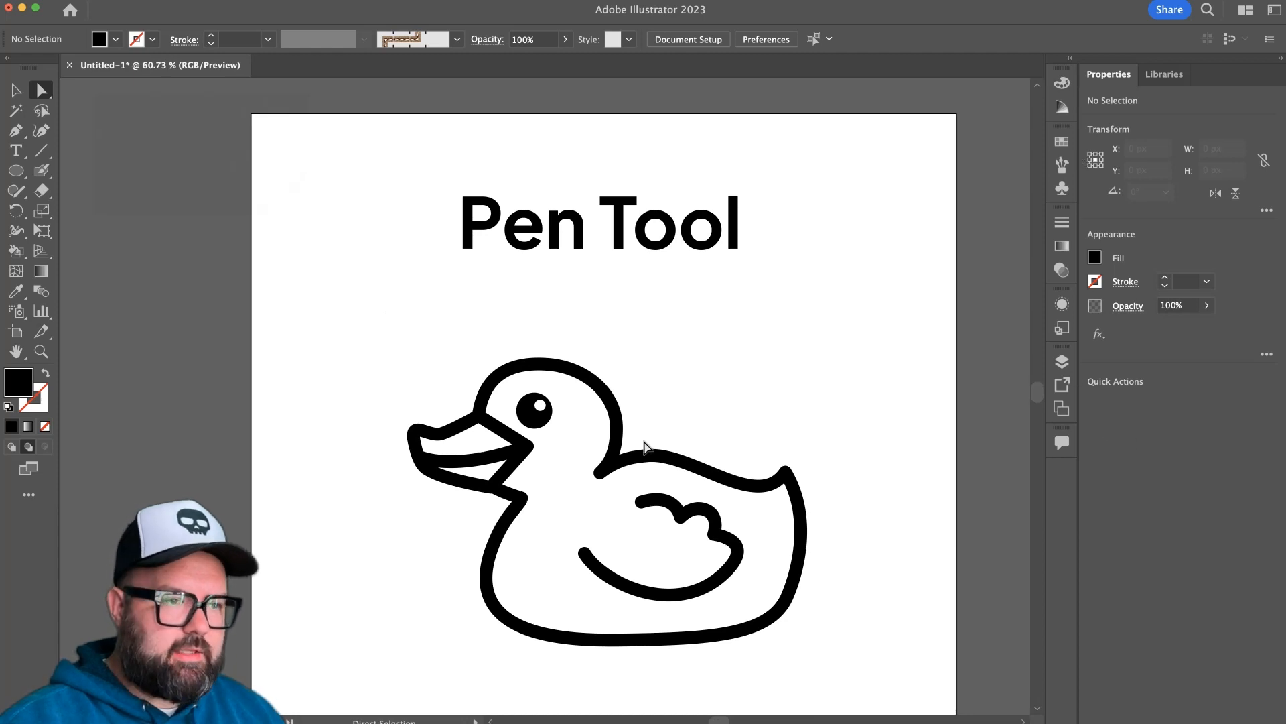
Examine the anchor points of the duck's head, body and beak outlines, leaving nothing selected.
click(616, 417)
click(631, 417)
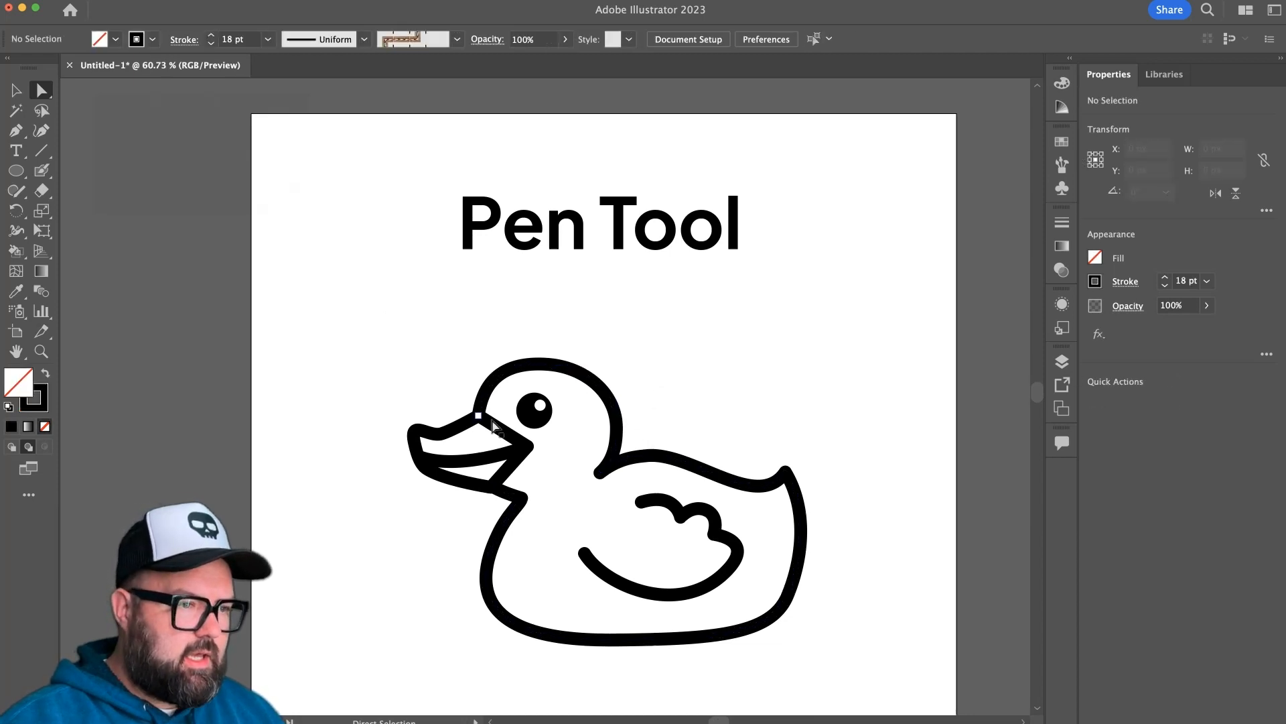
drag(543, 321, 647, 455)
drag(390, 388, 533, 504)
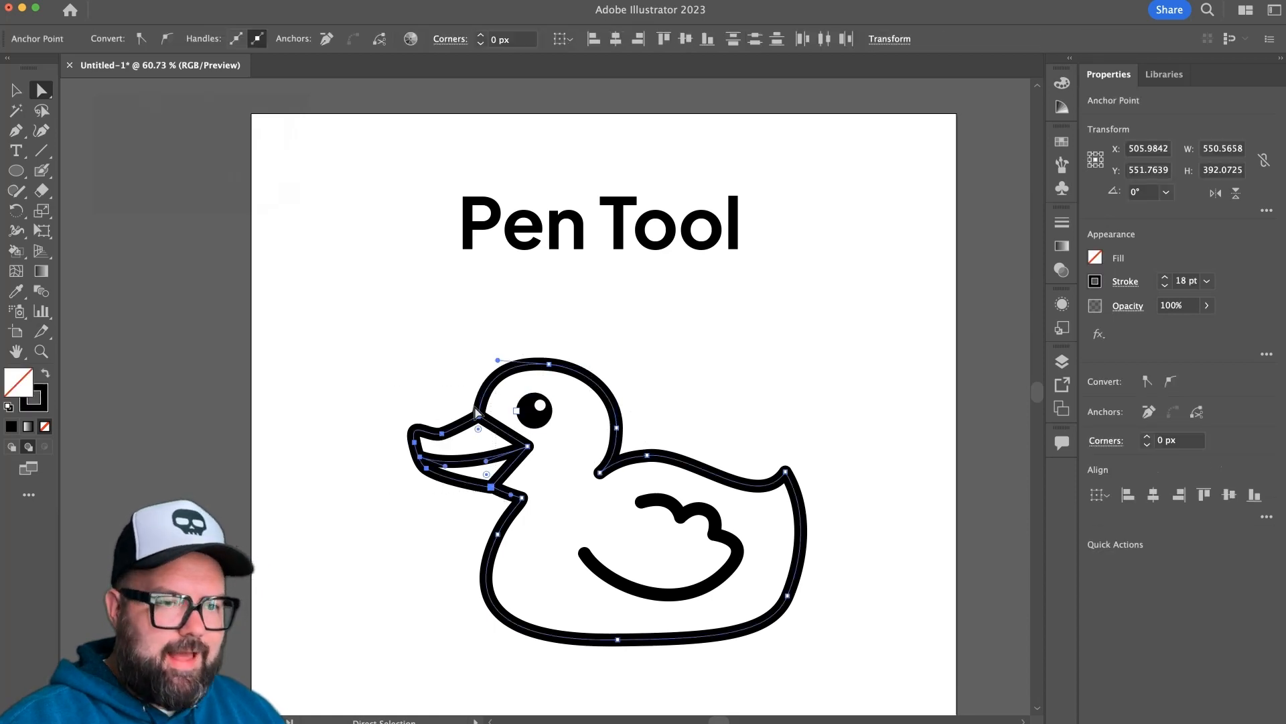
click(431, 365)
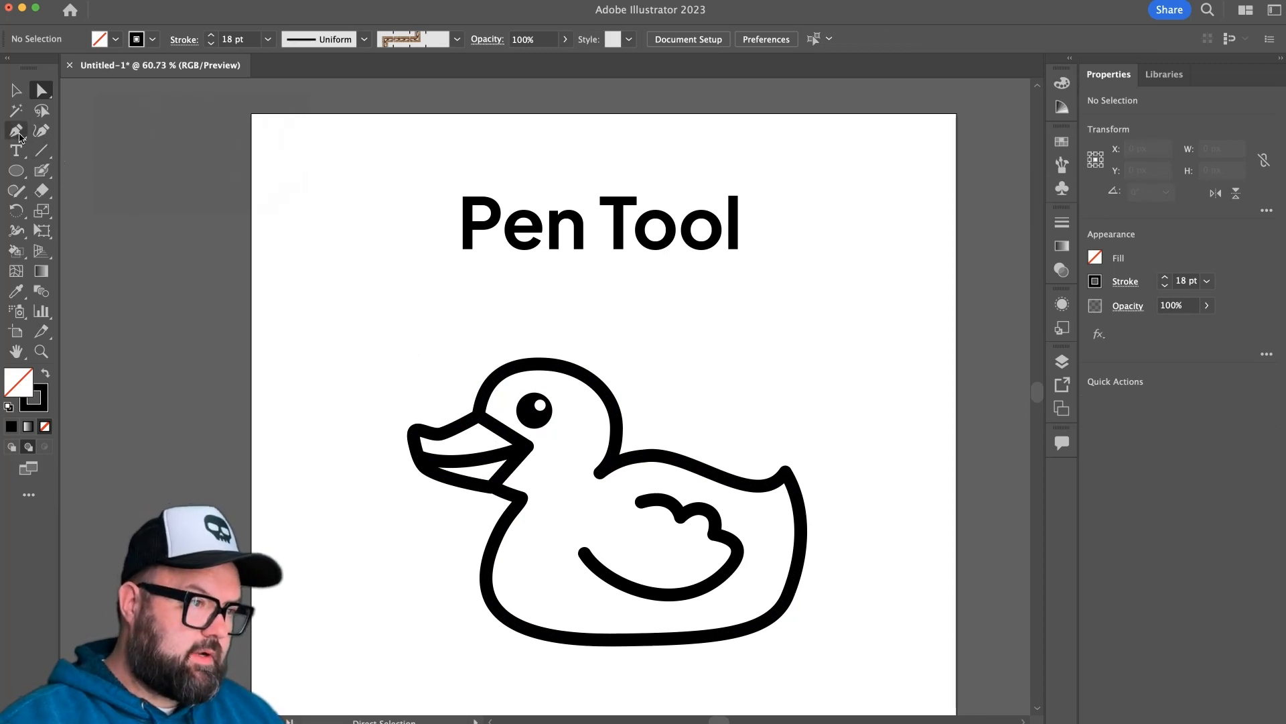
Activate the Pen tool with the yellow swatch as fill and no stroke.
key(p)
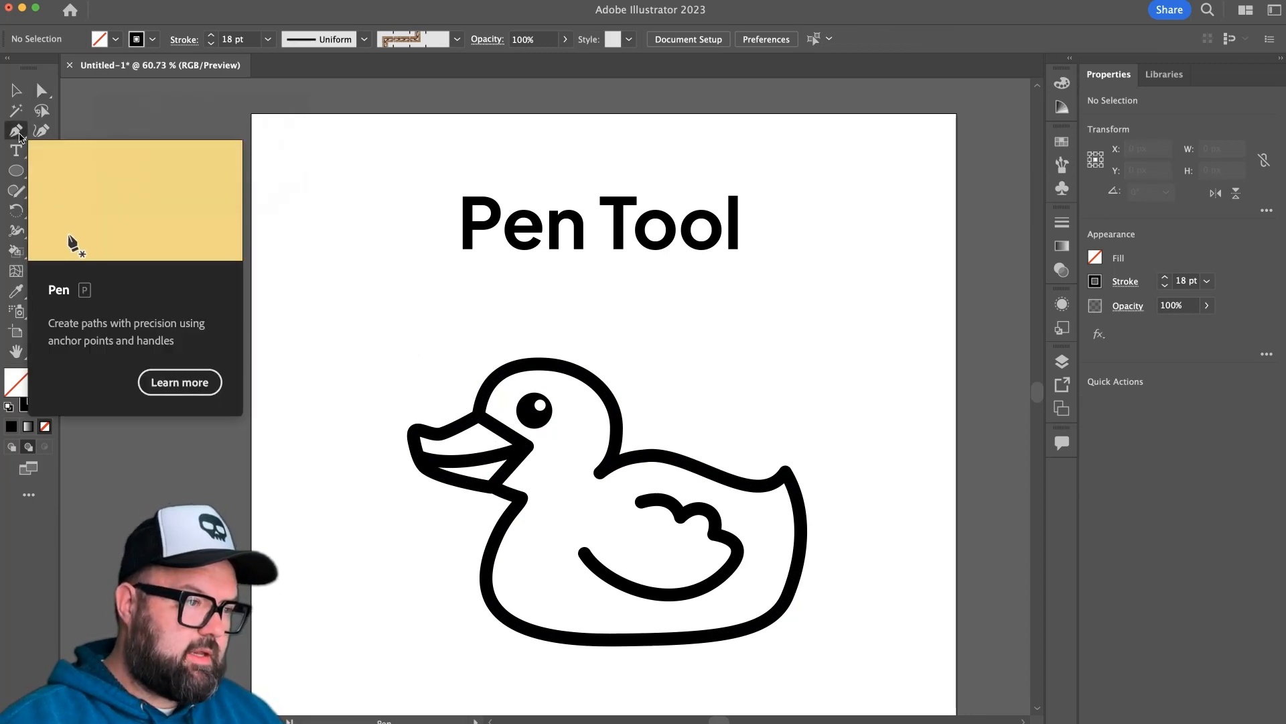
click(1062, 142)
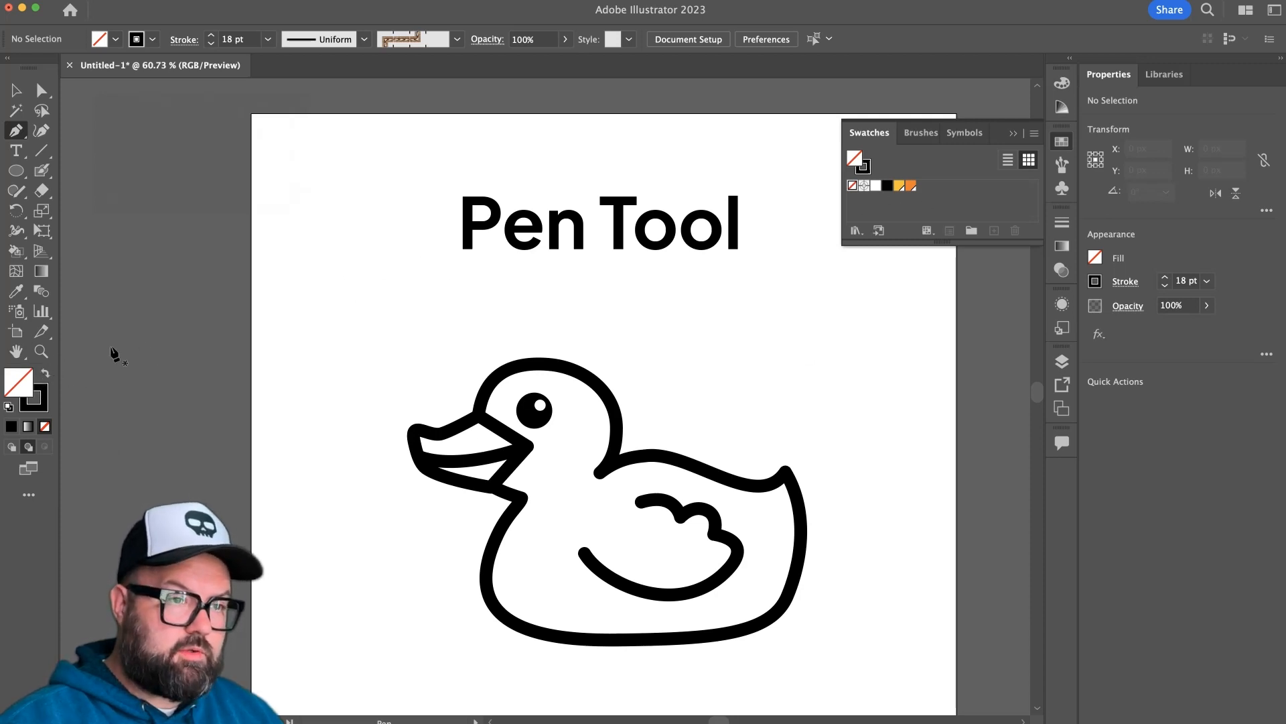
click(45, 376)
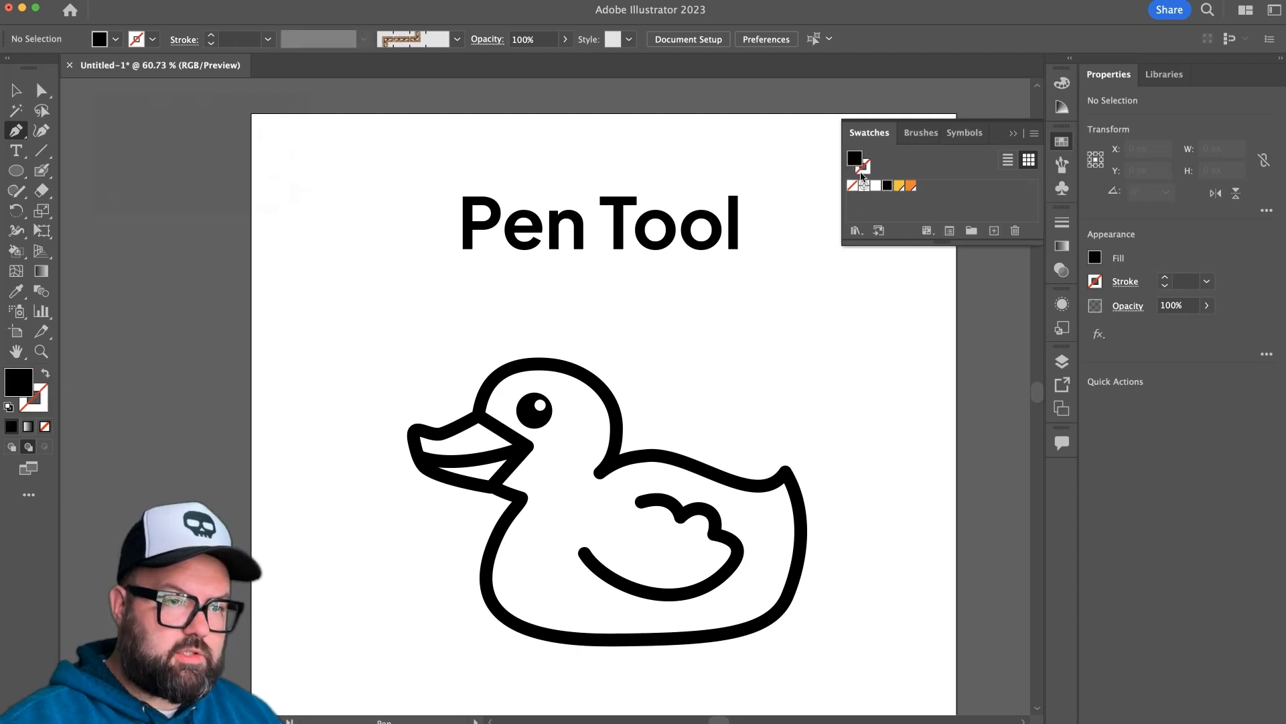
click(898, 187)
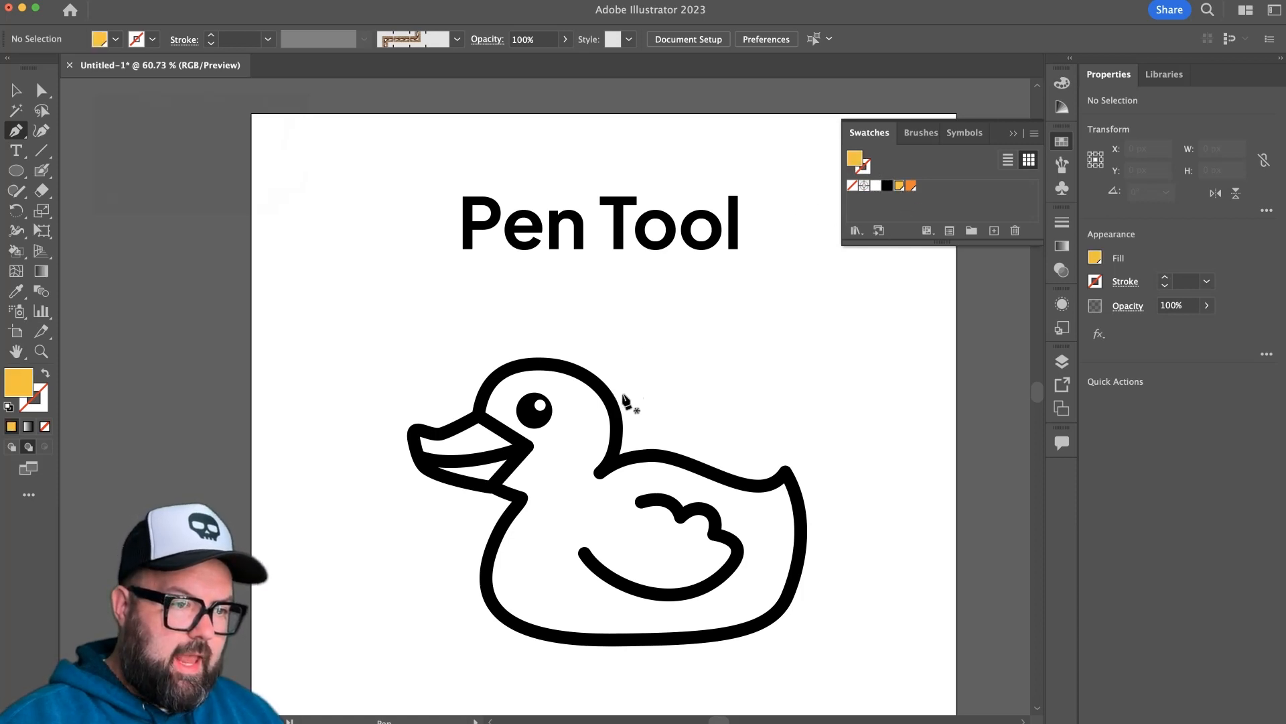
click(600, 473)
drag(616, 435, 611, 413)
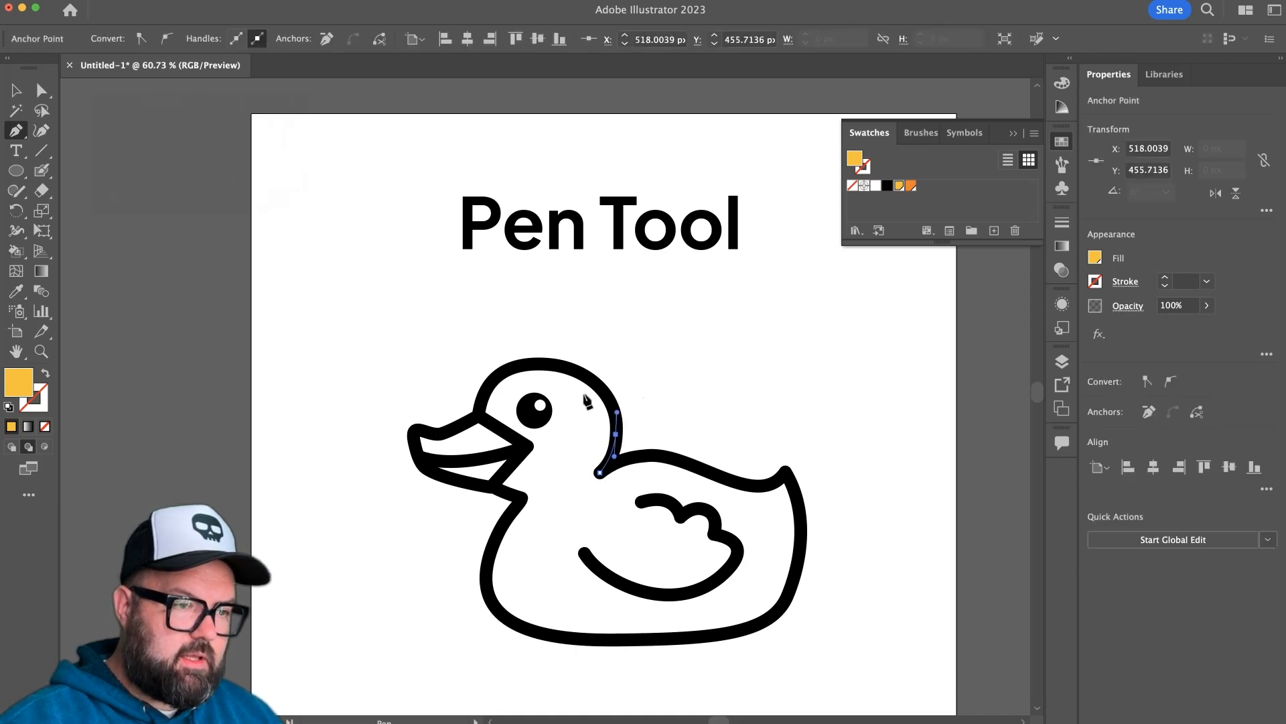
drag(563, 368, 487, 400)
click(478, 416)
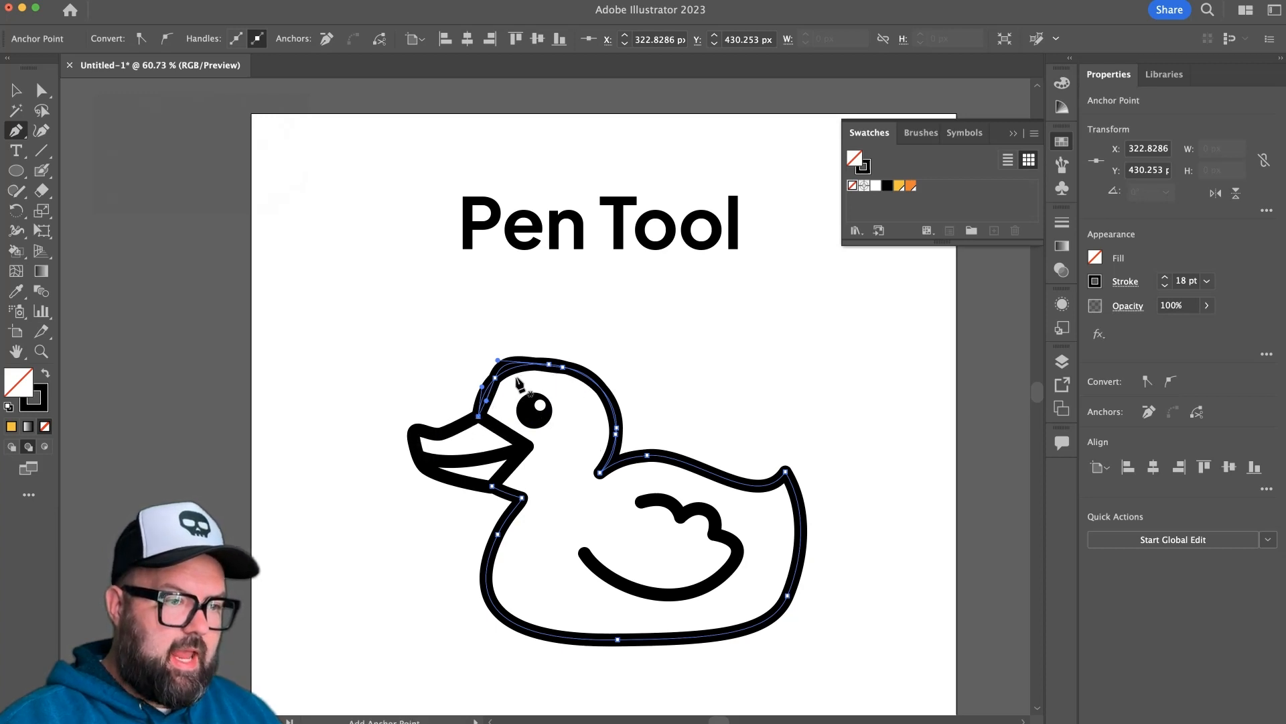
key(super)
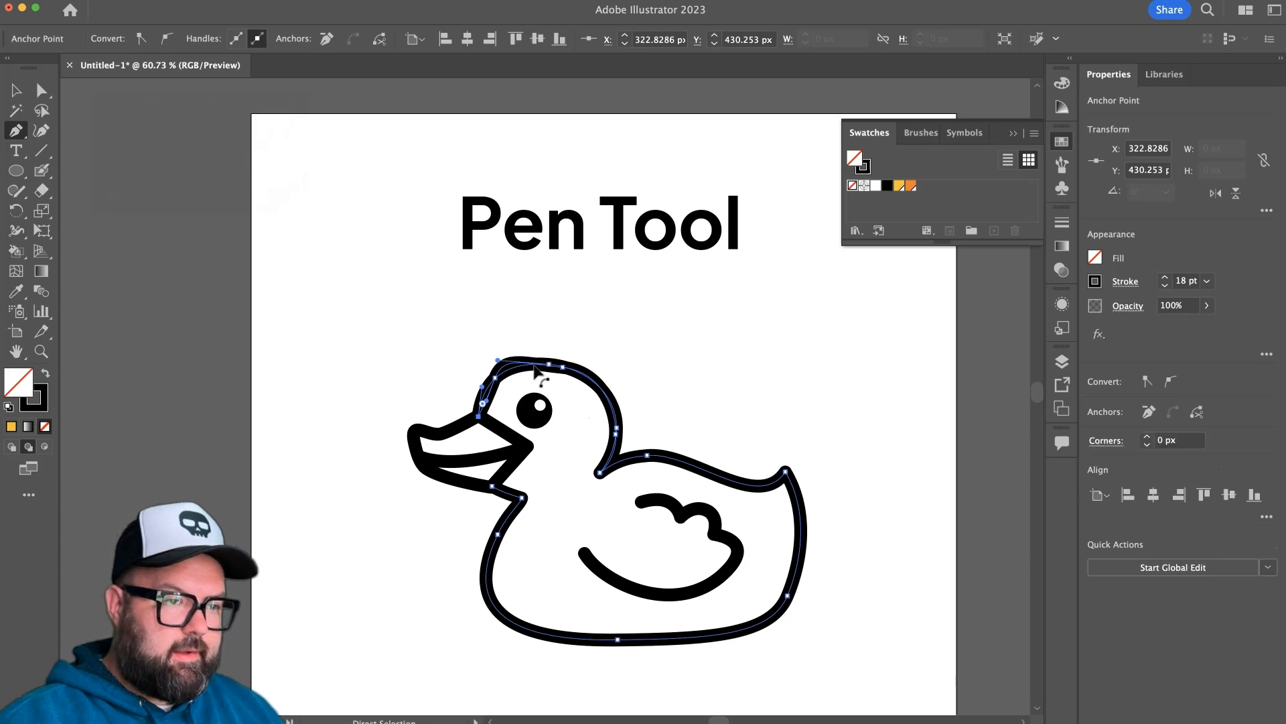
drag(533, 364, 508, 313)
key(super+z)
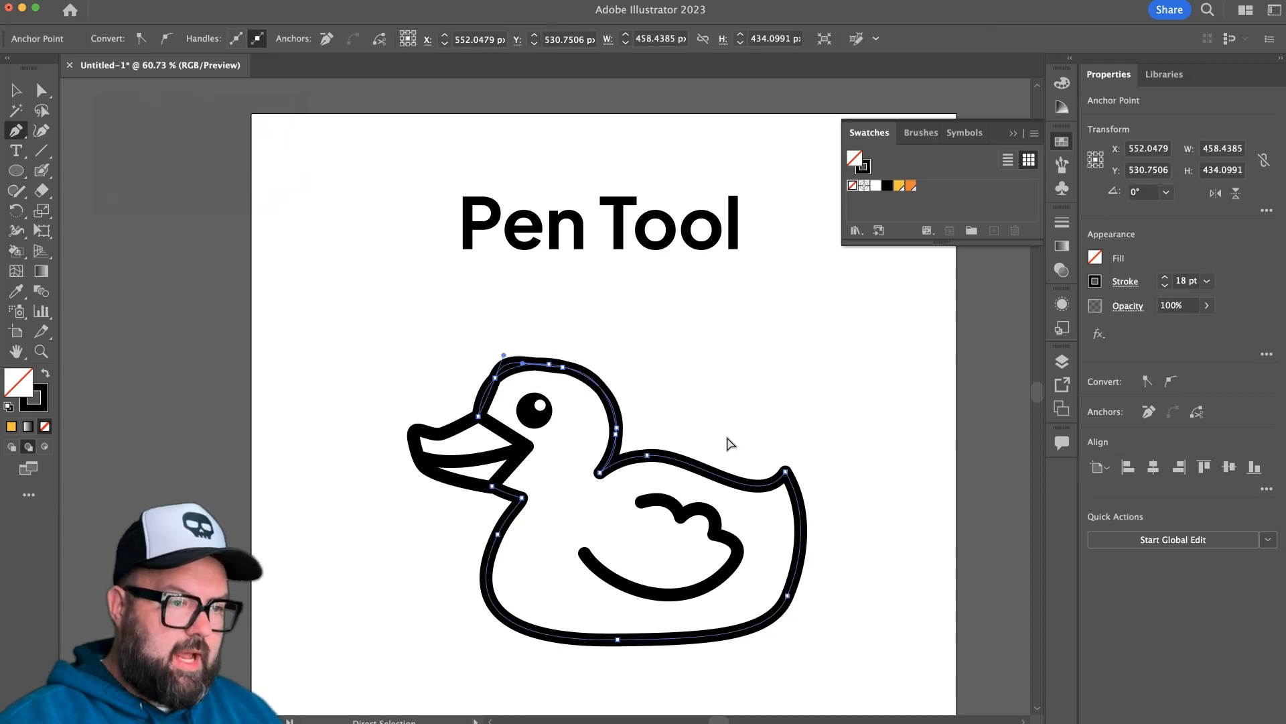
key(super+z)
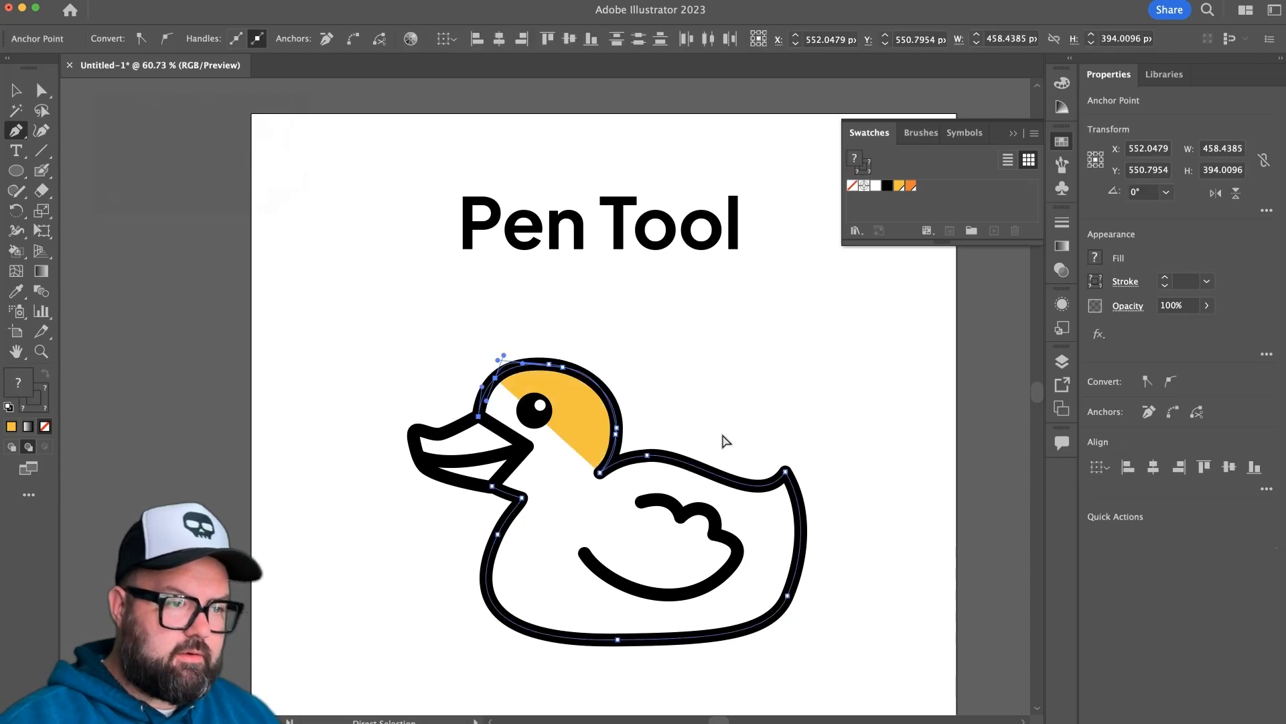
key(super+z)
key(super+z)
key(super+z)
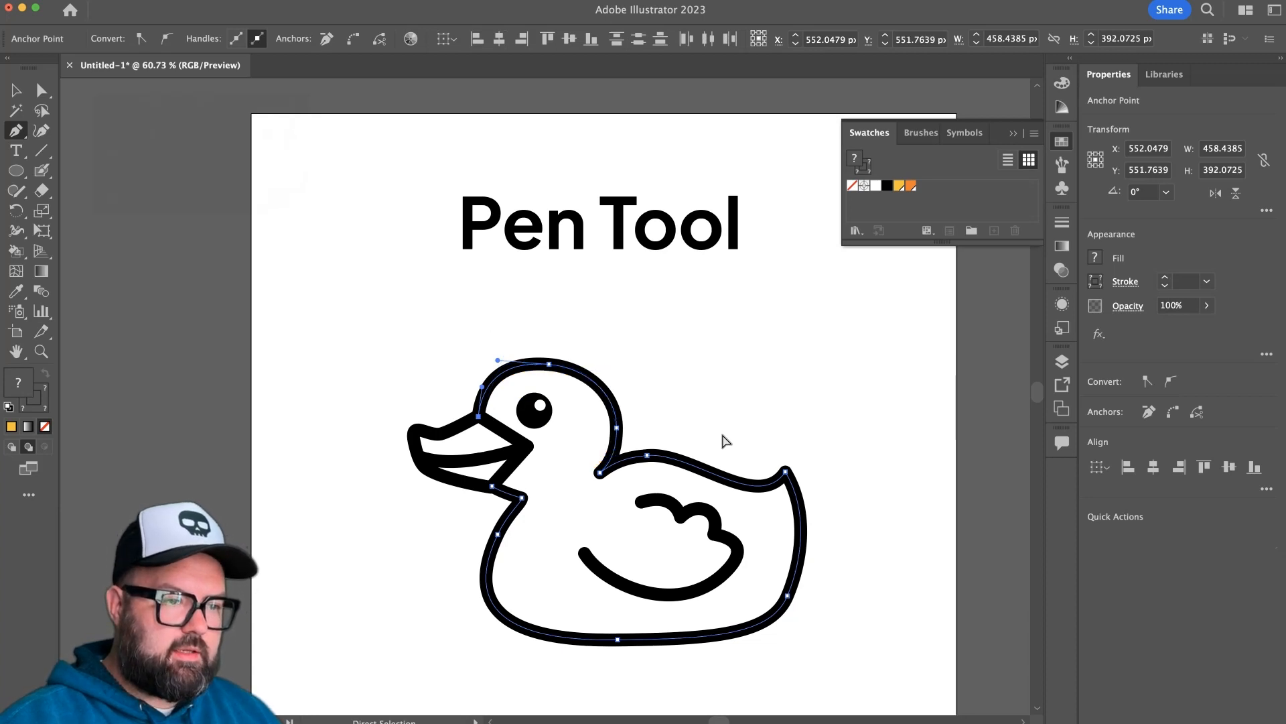
key(super+z)
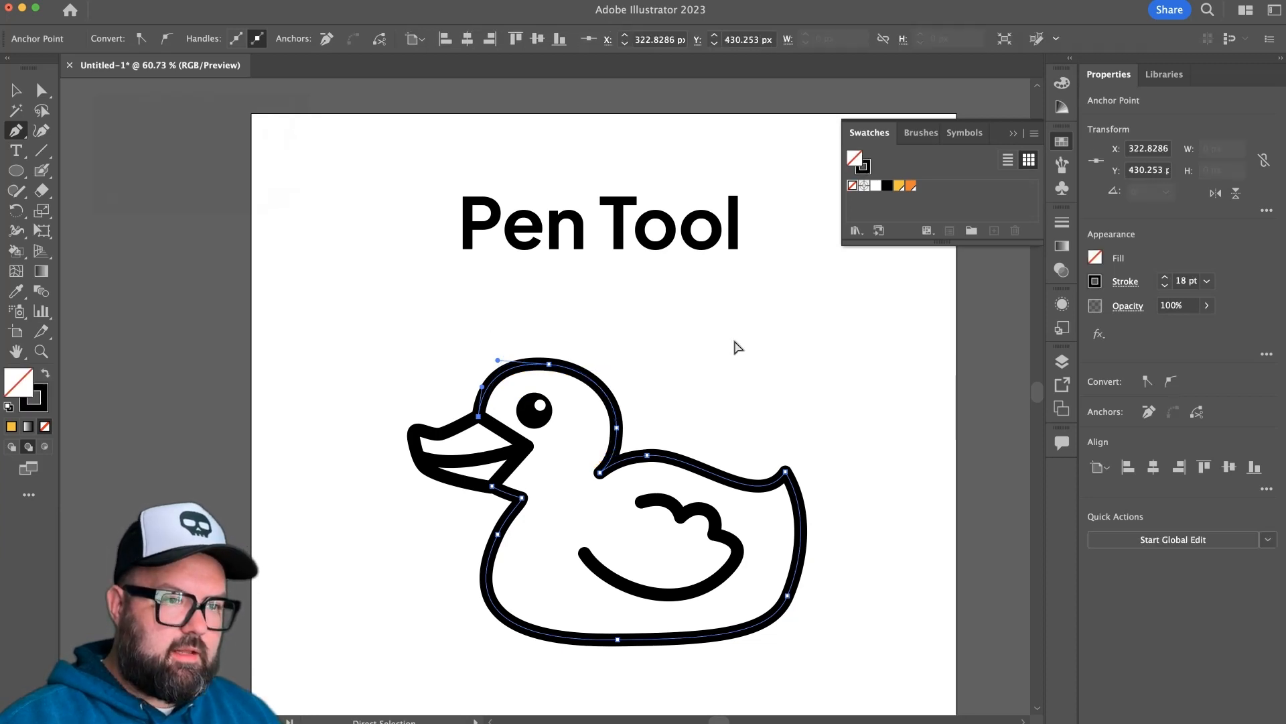
key(super+shift+z)
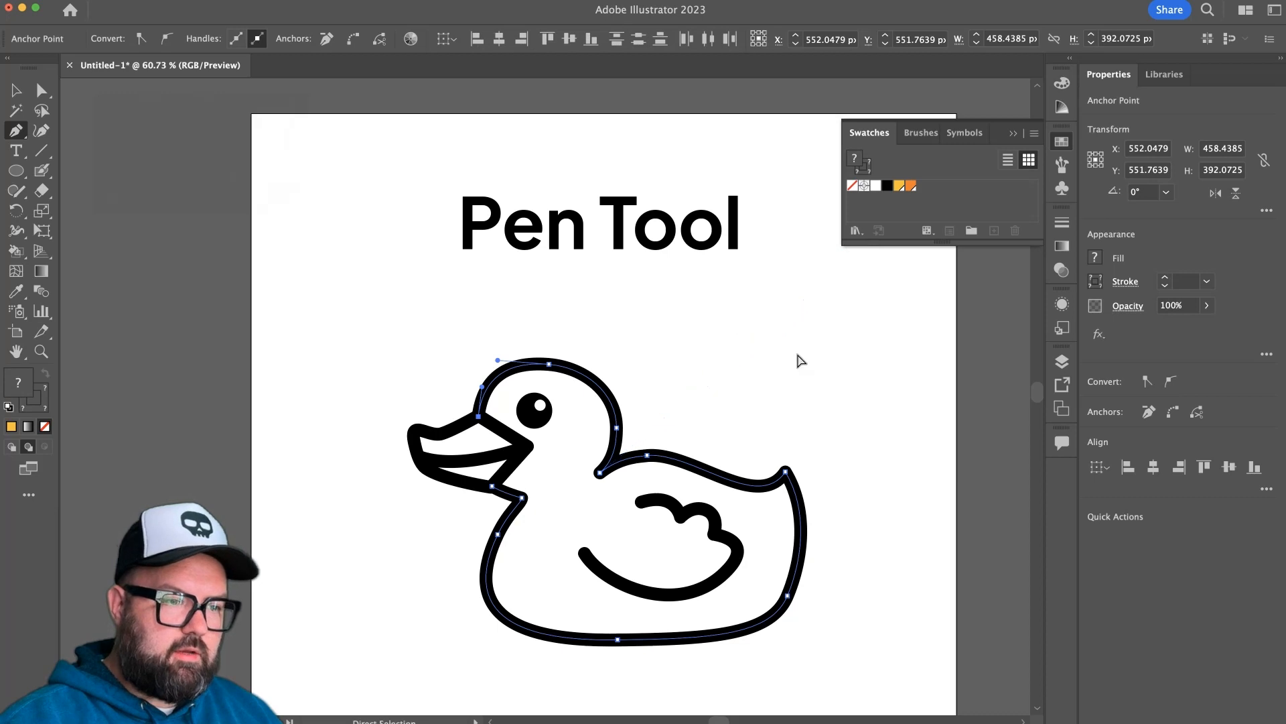
key(super+z)
super+click(799, 357)
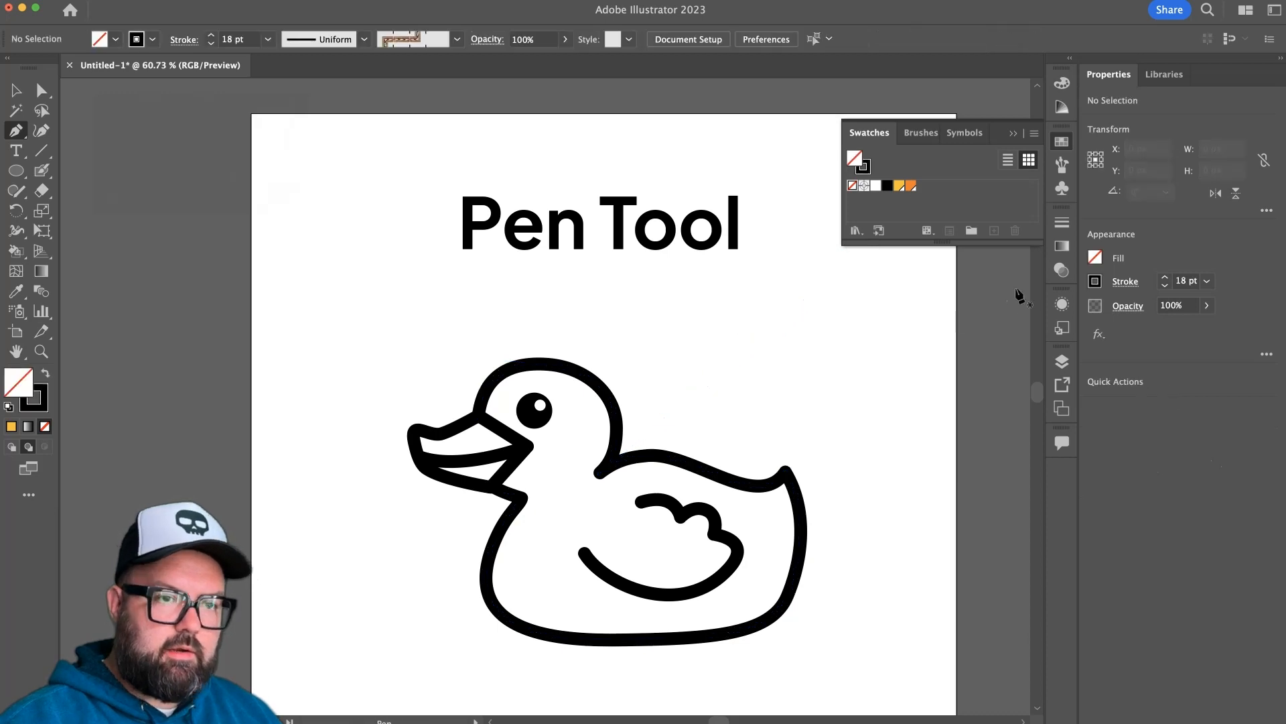
Create a new layer beneath Layer 1 and lock Layer 1 so the outline artwork is protected.
click(1058, 362)
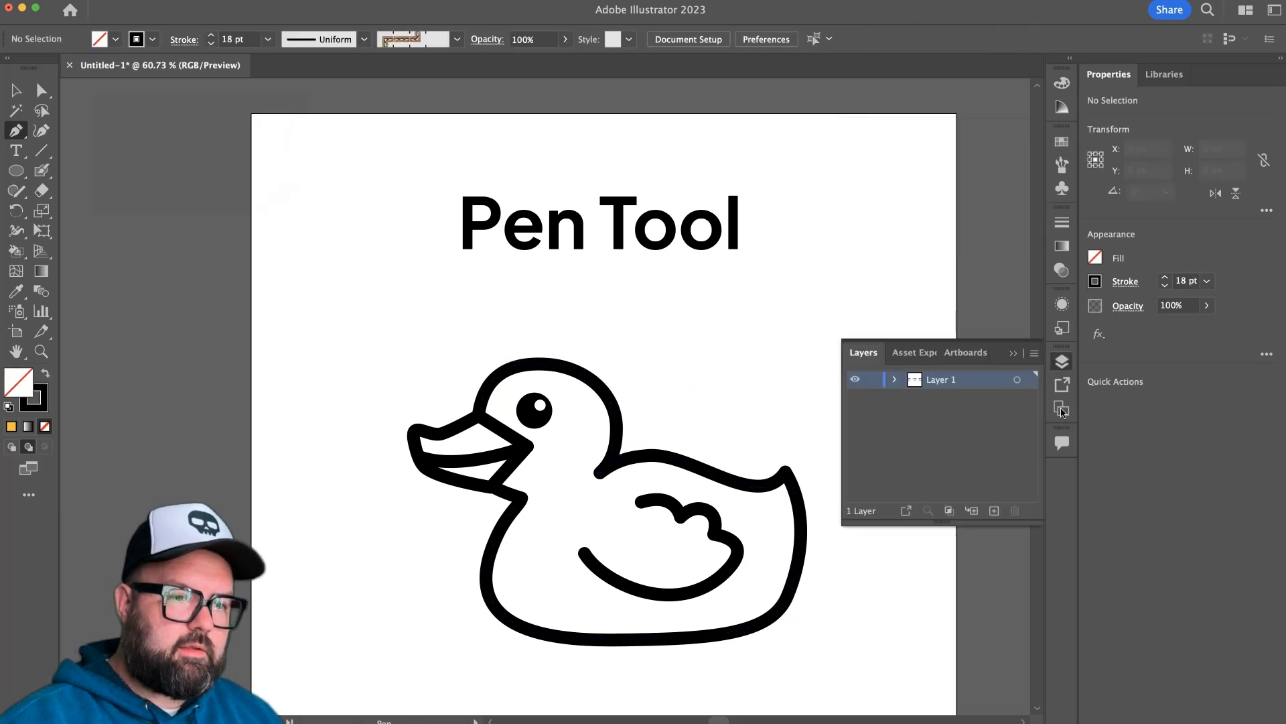
click(995, 510)
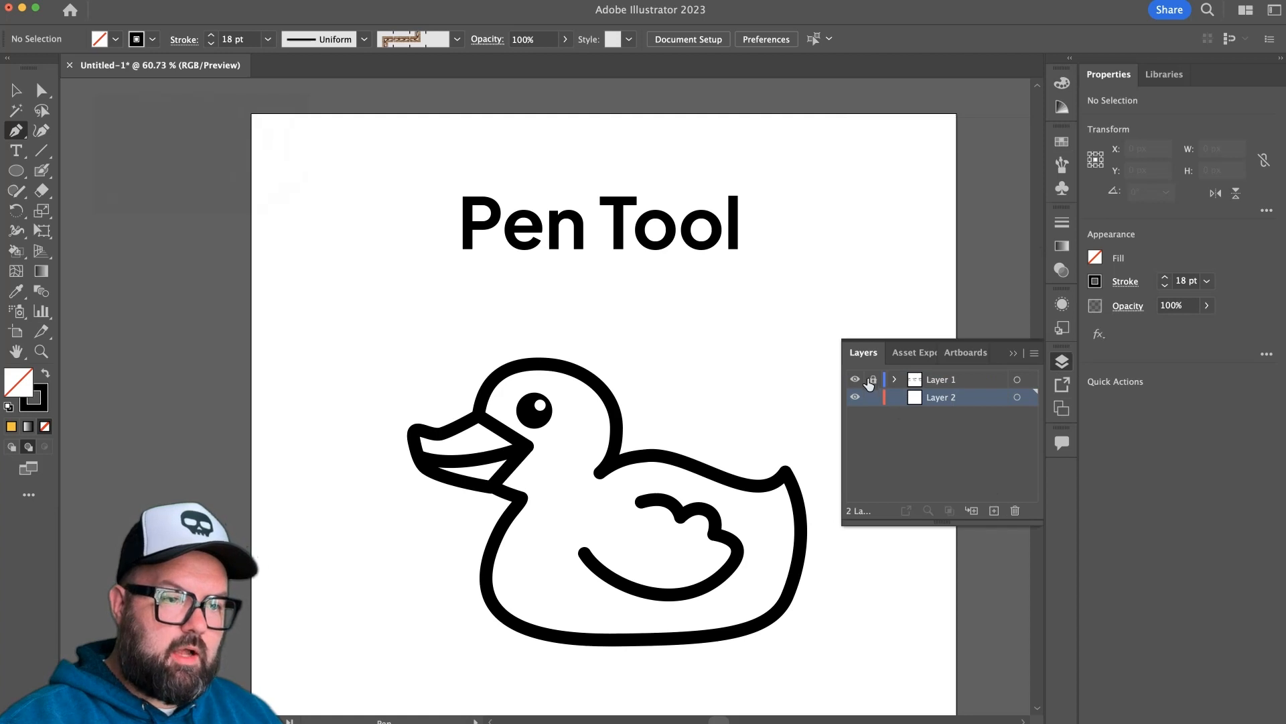
key(super)
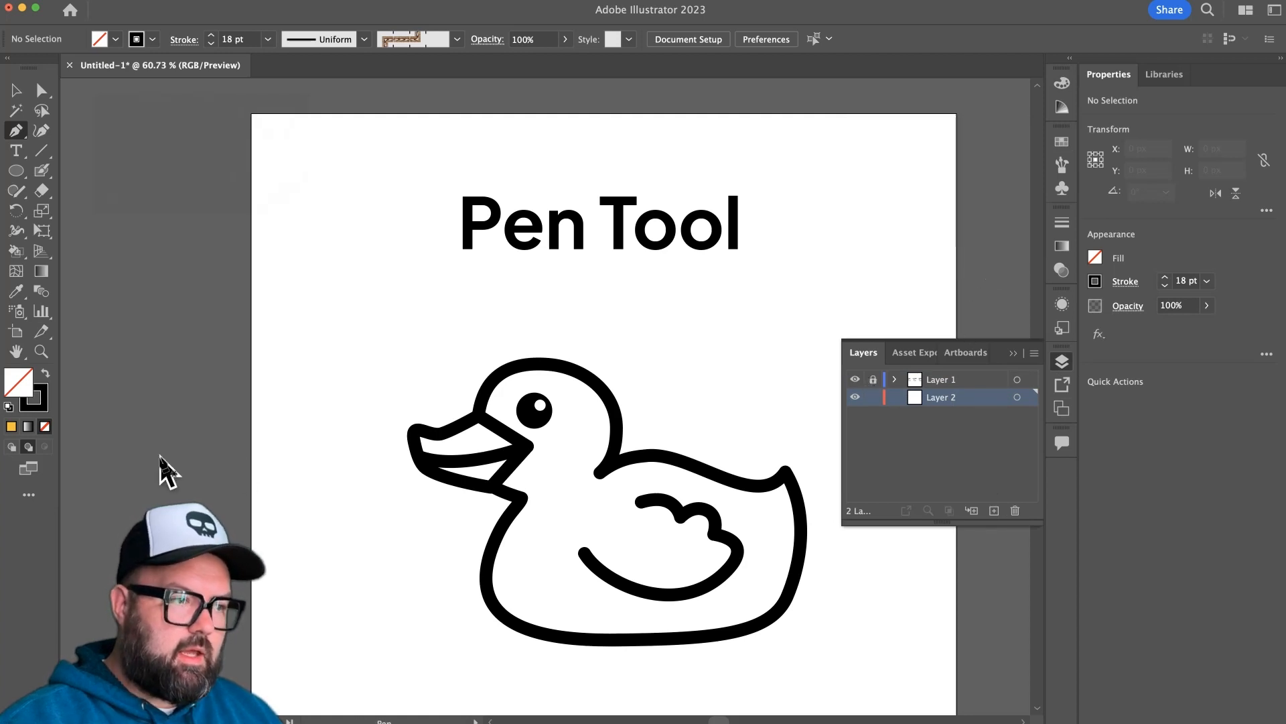
Set the fill to the last used yellow and the stroke to none, leaving the fill active.
click(7, 429)
click(43, 409)
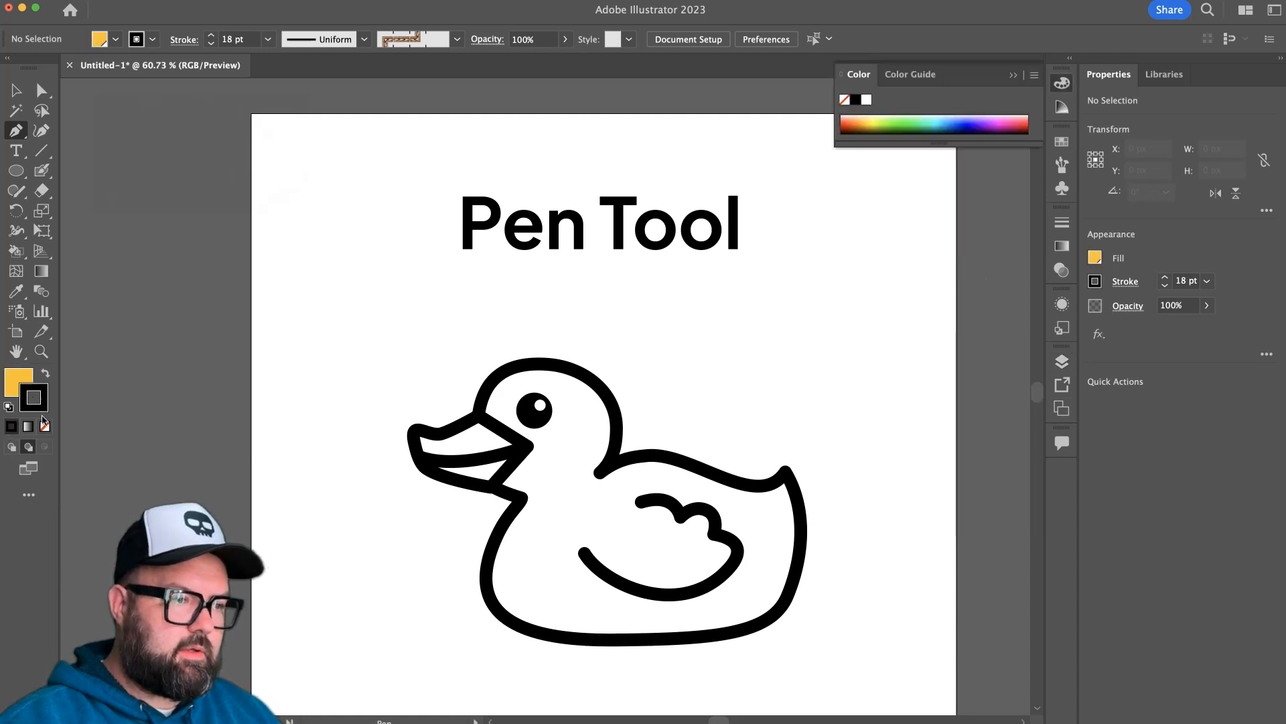
click(47, 428)
click(24, 381)
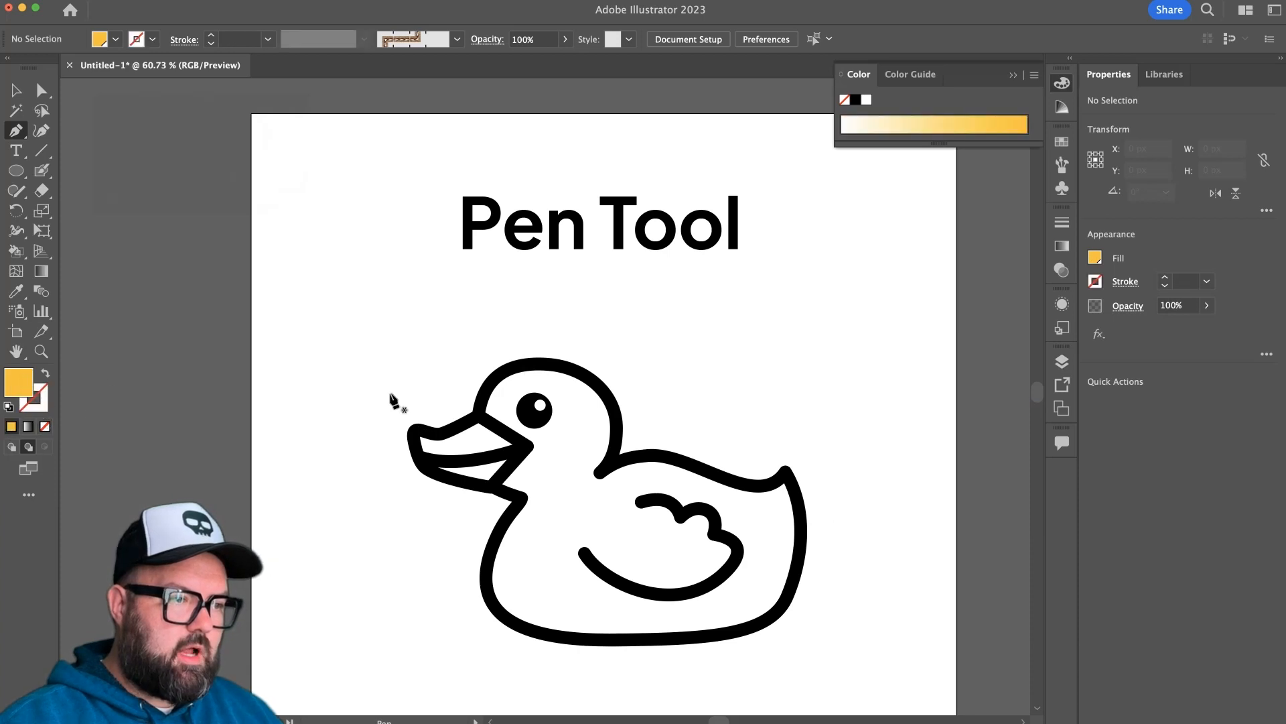
With the Pen tool, trace the duck's head from the nape over the crown and along the beak's edge to its lower corner.
click(608, 464)
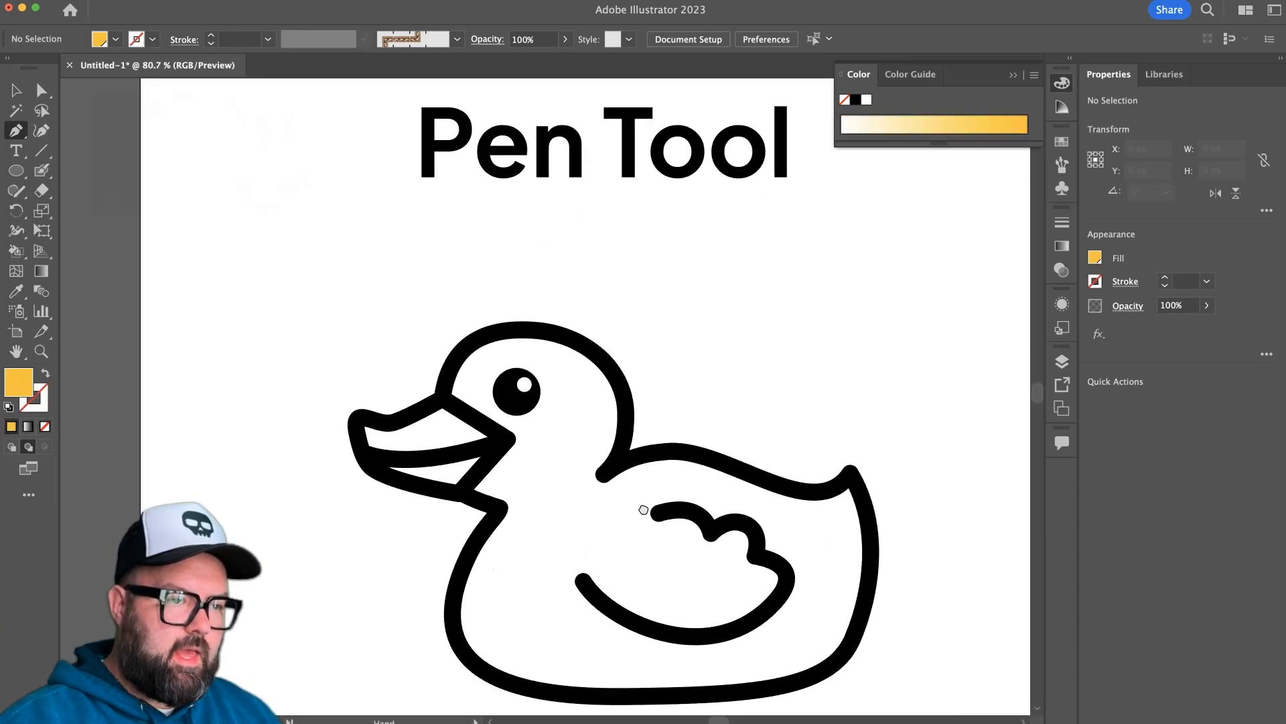
mouse_move(601, 426)
mouse_down()
mouse_move(619, 362)
mouse_move(570, 287)
mouse_up()
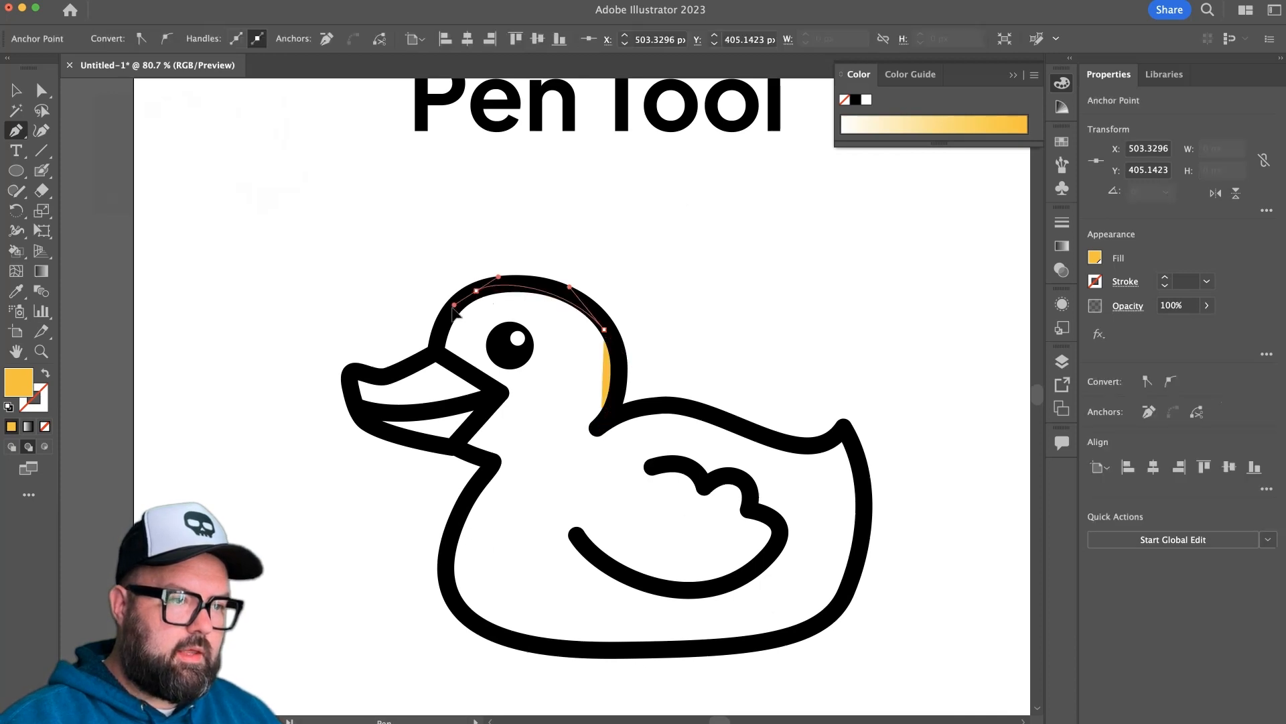
drag(476, 291, 452, 308)
drag(435, 352, 479, 422)
click(493, 390)
click(453, 451)
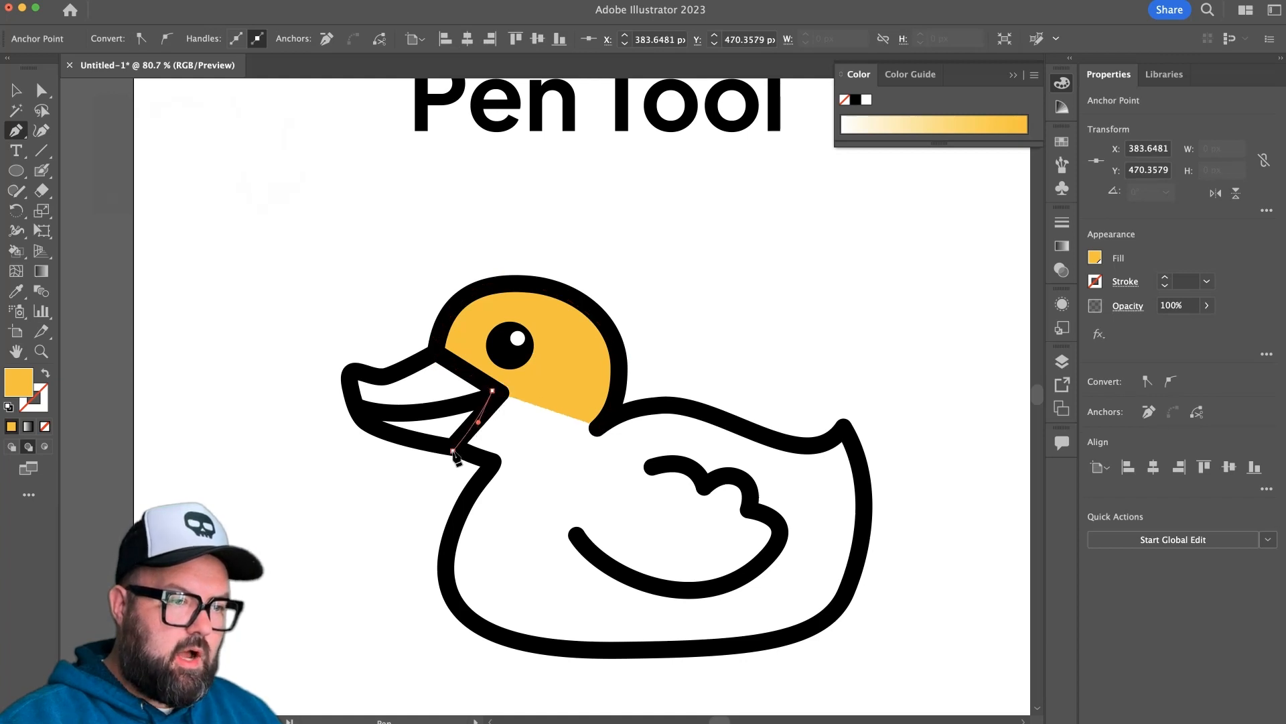
Continue the yellow path from the neck down the chest, along the belly and up the rear, keeping it within the black outline.
click(491, 466)
drag(481, 489, 469, 498)
drag(448, 594, 460, 624)
click(568, 651)
drag(588, 659, 618, 652)
drag(776, 640, 805, 628)
drag(854, 577, 875, 536)
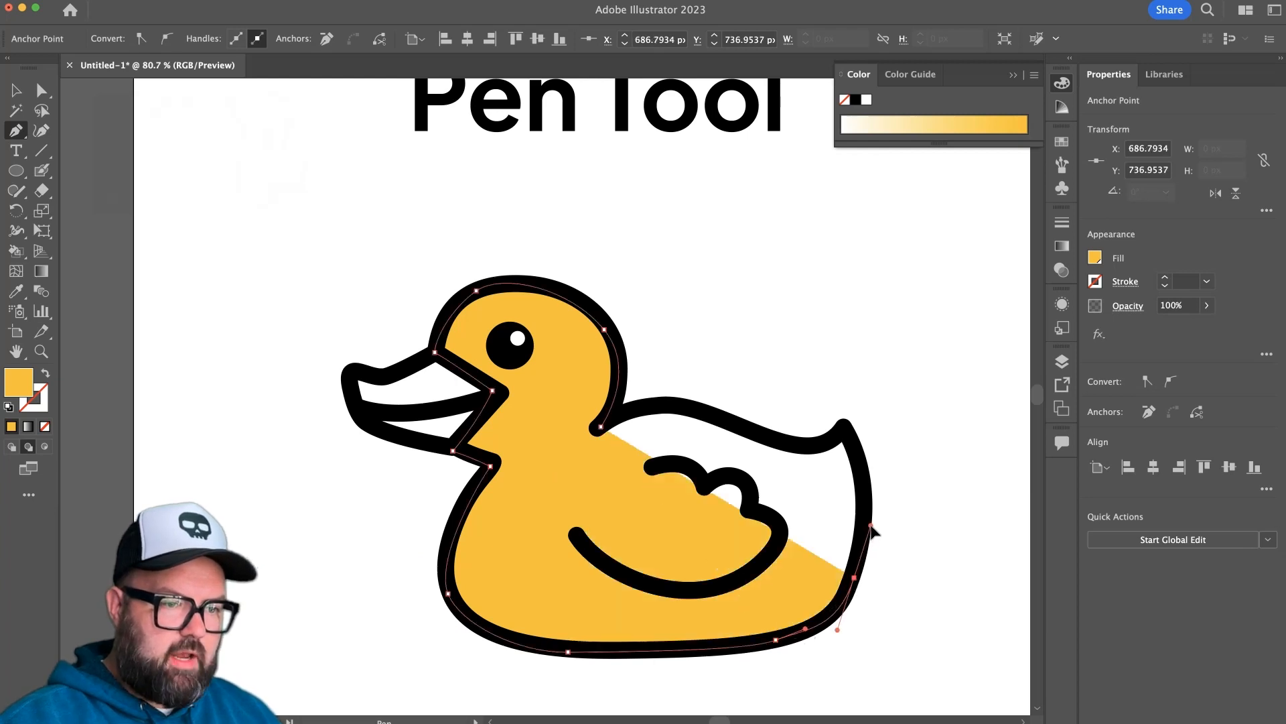
Trace the tail tip and the back, close the yellow body path at the nape and deselect it.
mouse_move(845, 429)
mouse_down()
mouse_move(818, 394)
mouse_move(823, 437)
mouse_up()
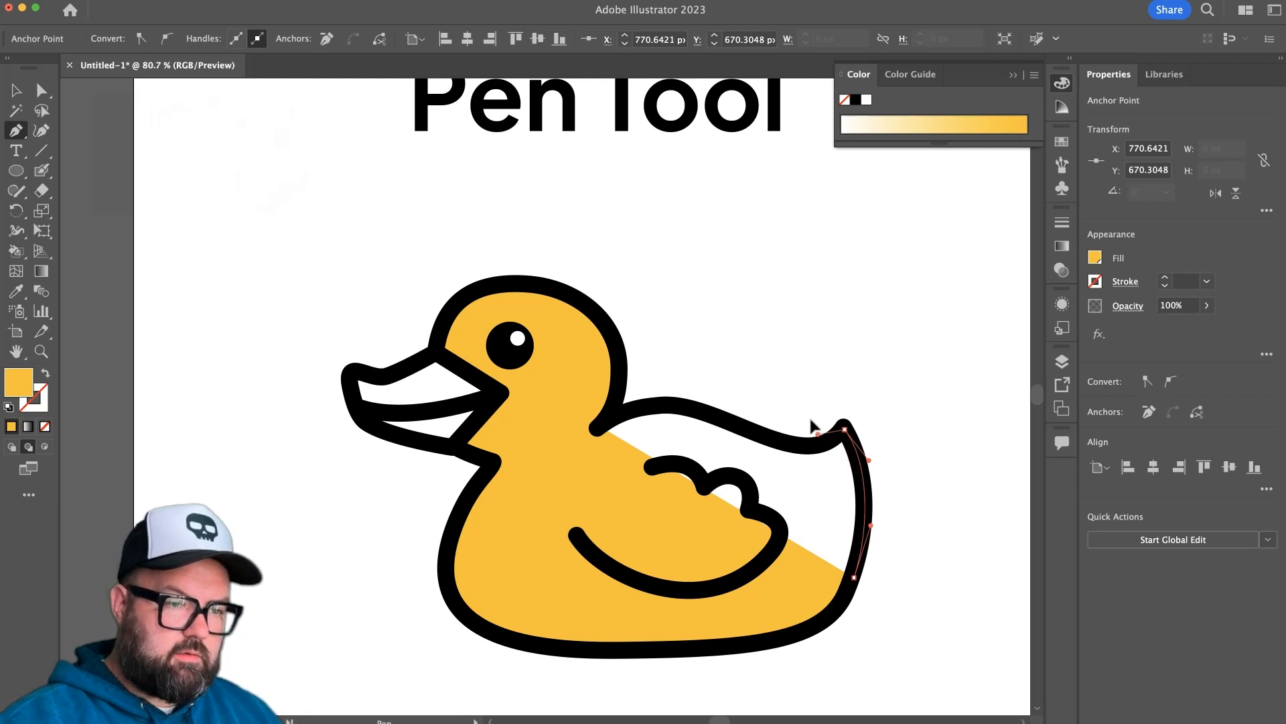
click(827, 447)
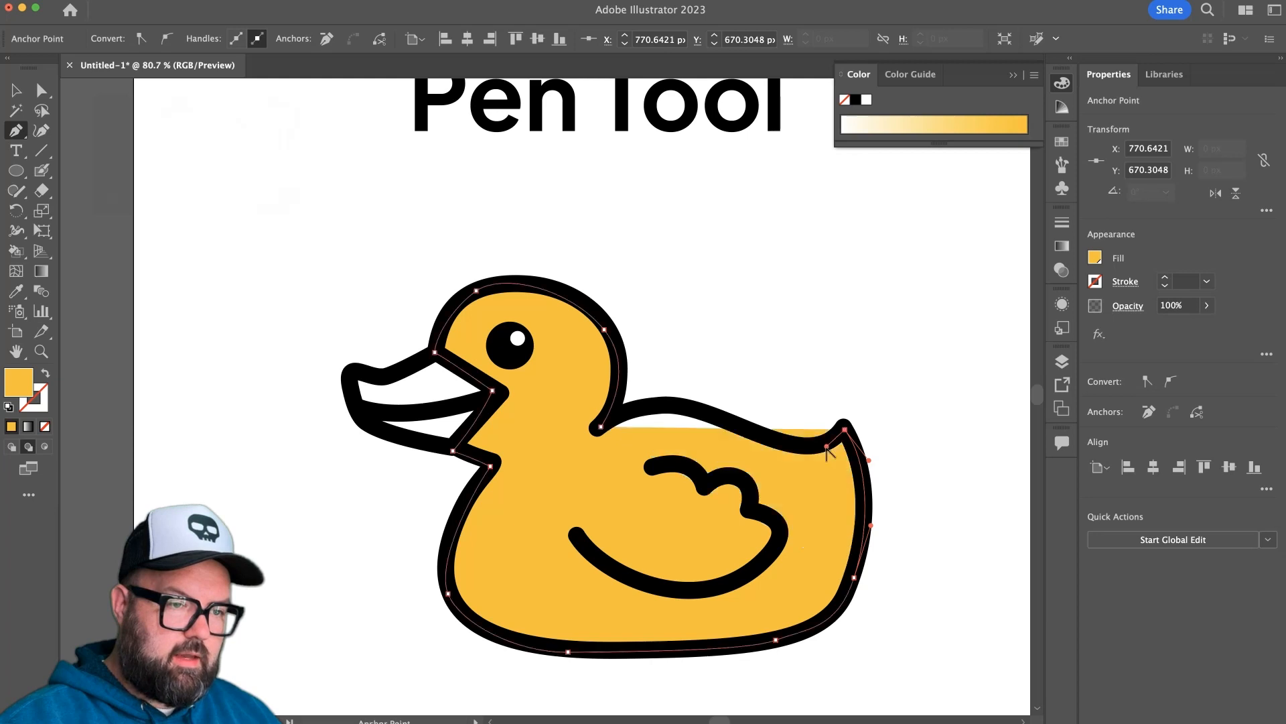
drag(754, 431, 715, 410)
drag(601, 429, 538, 465)
super+click(699, 361)
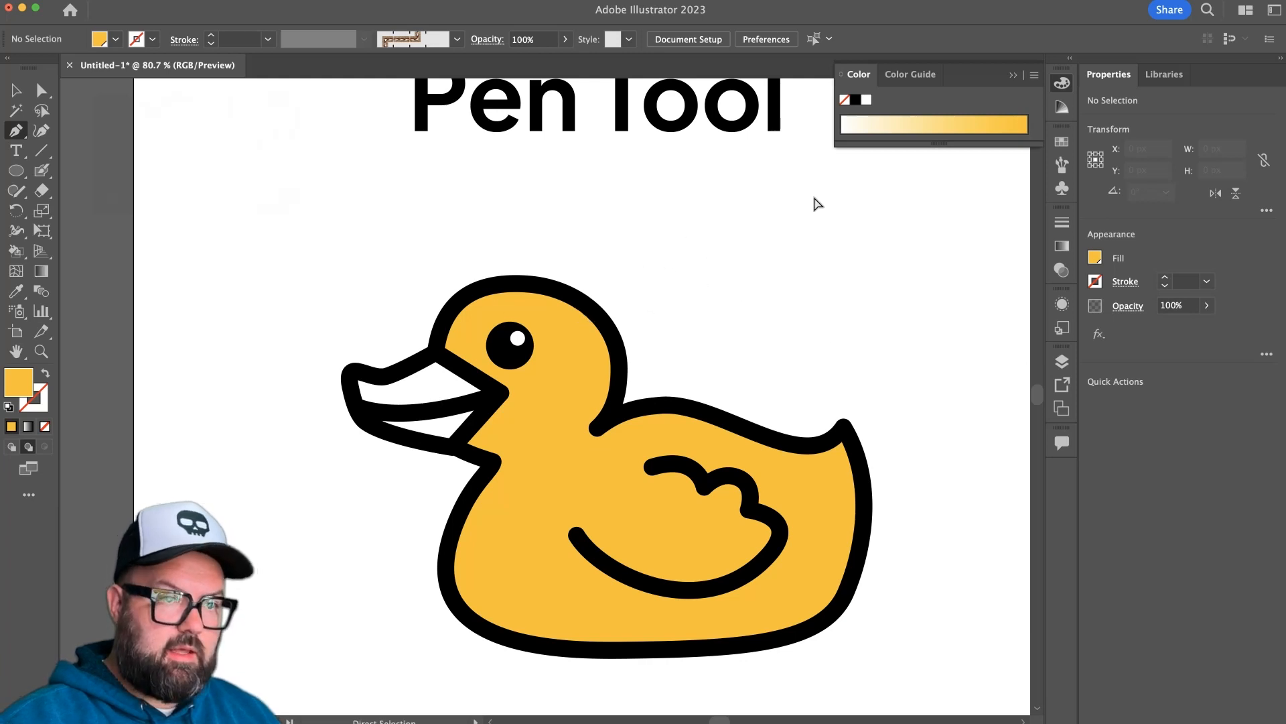
Set the fill to the orange swatch and trace the whole beak as a closed shape with the Pen tool.
click(1056, 144)
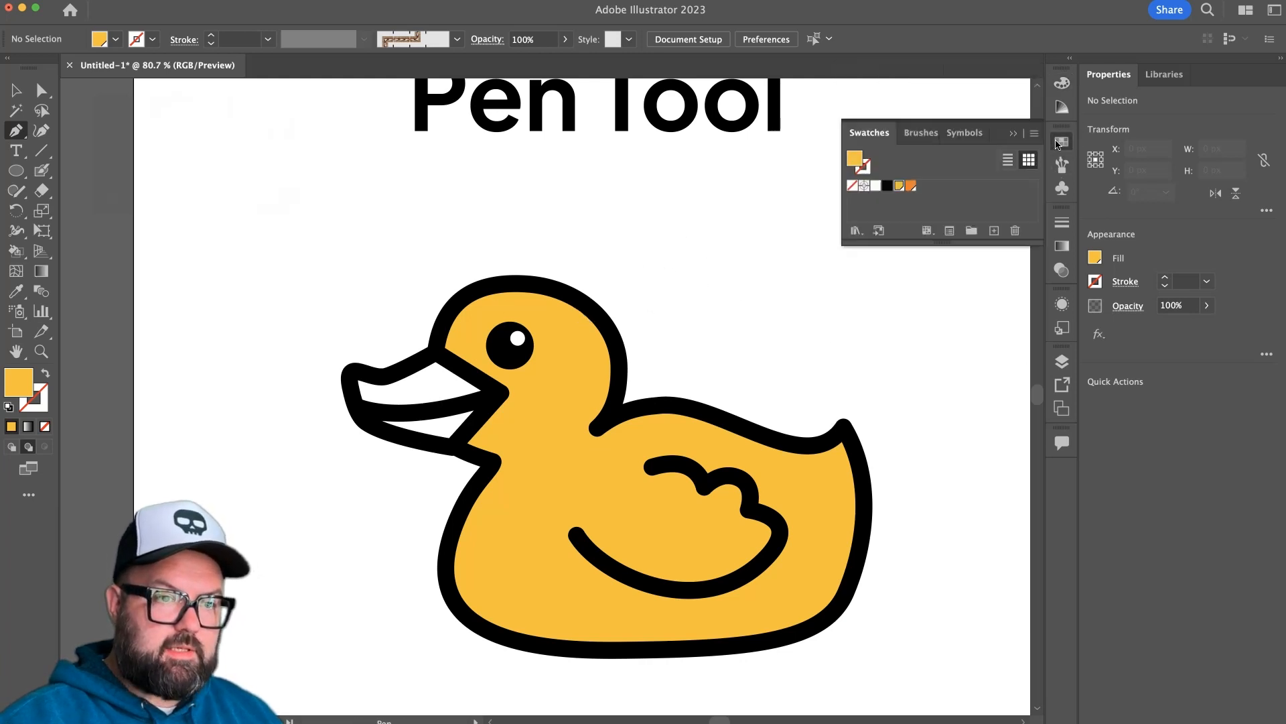
click(910, 188)
click(493, 390)
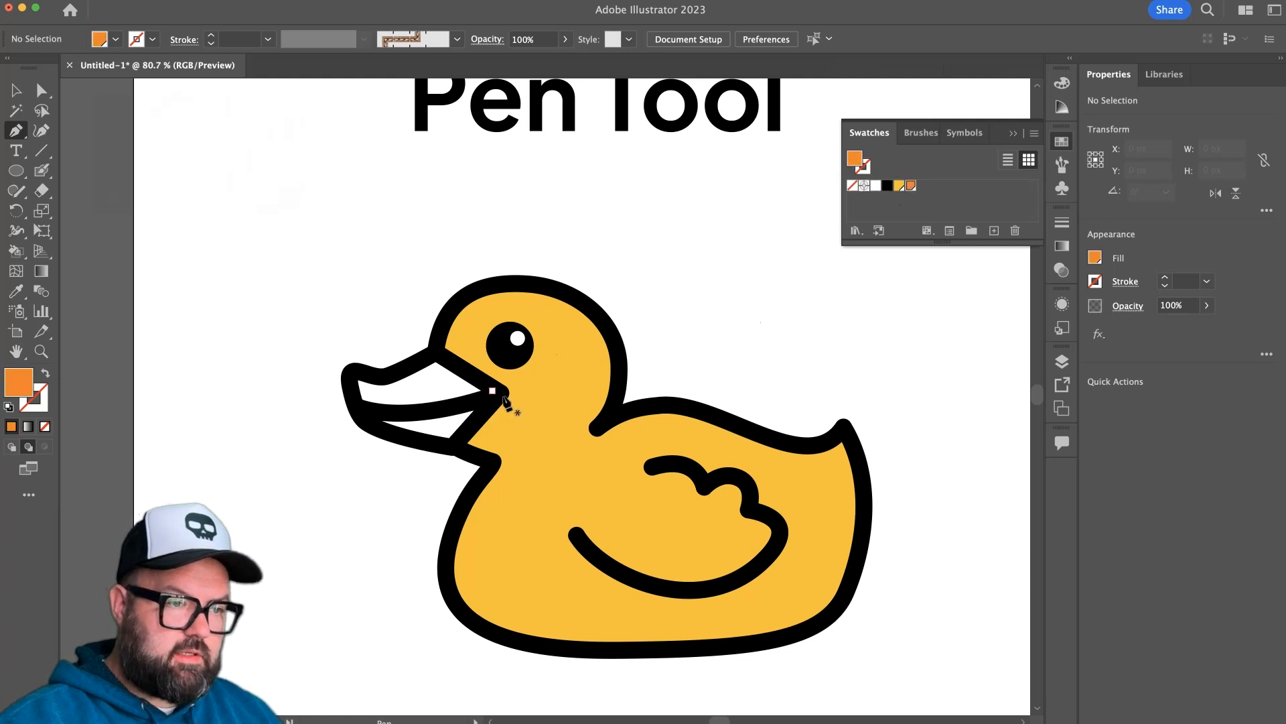
click(492, 390)
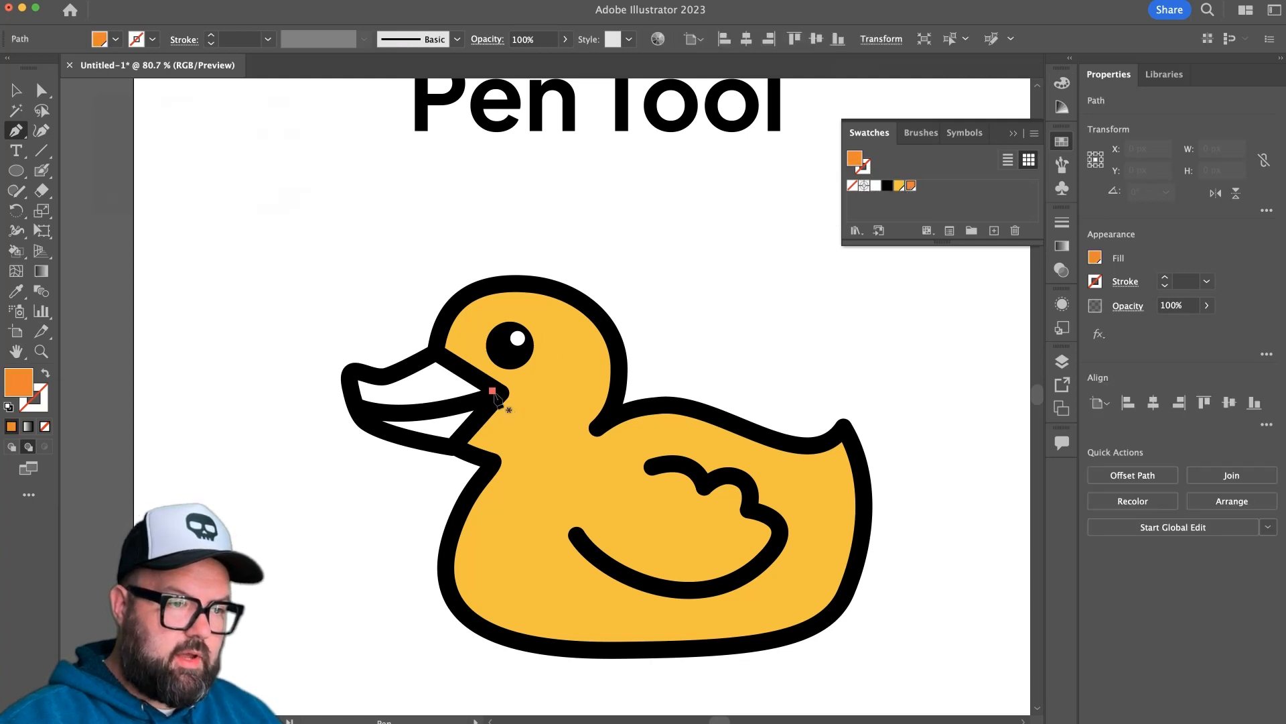
click(434, 351)
click(380, 377)
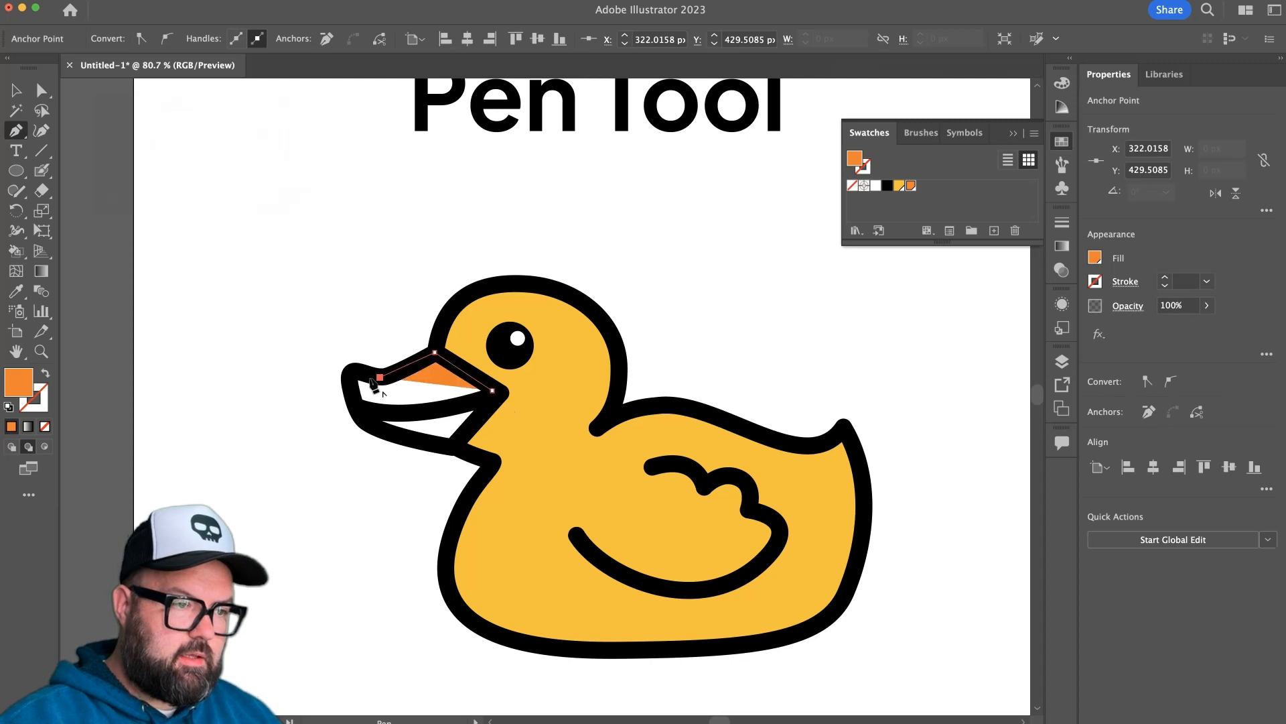
click(350, 370)
click(362, 417)
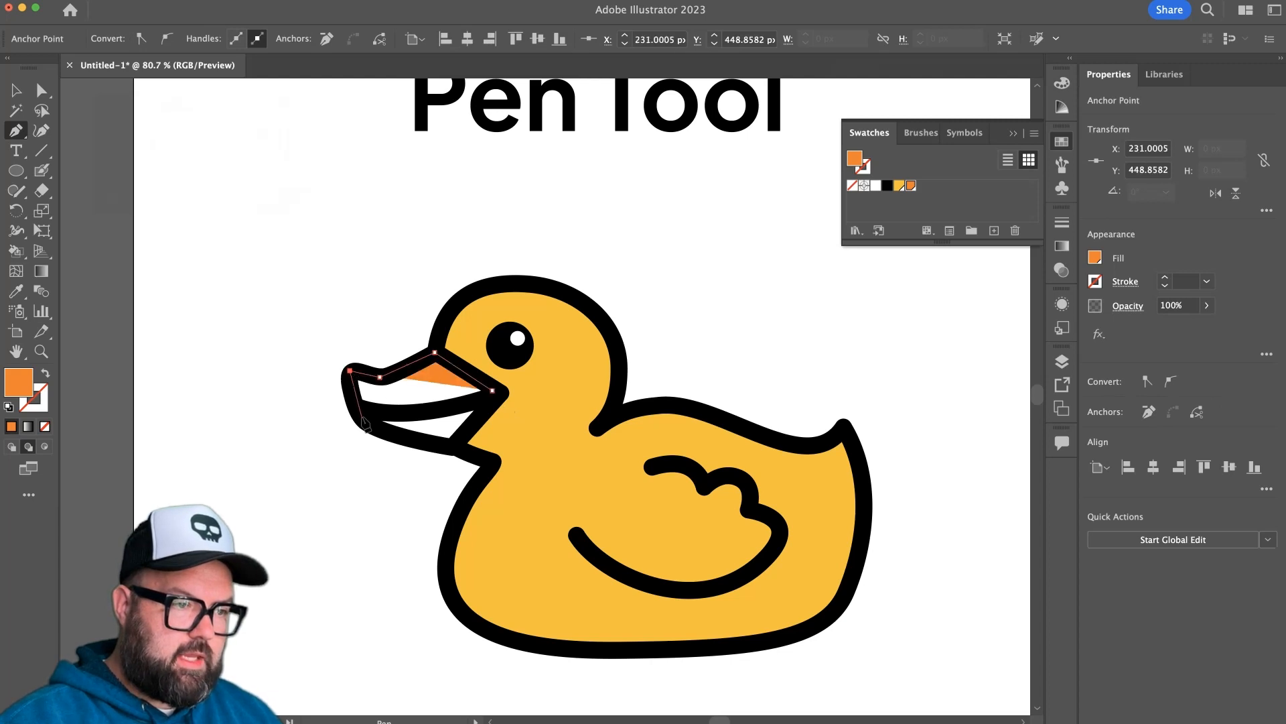
click(406, 441)
click(458, 447)
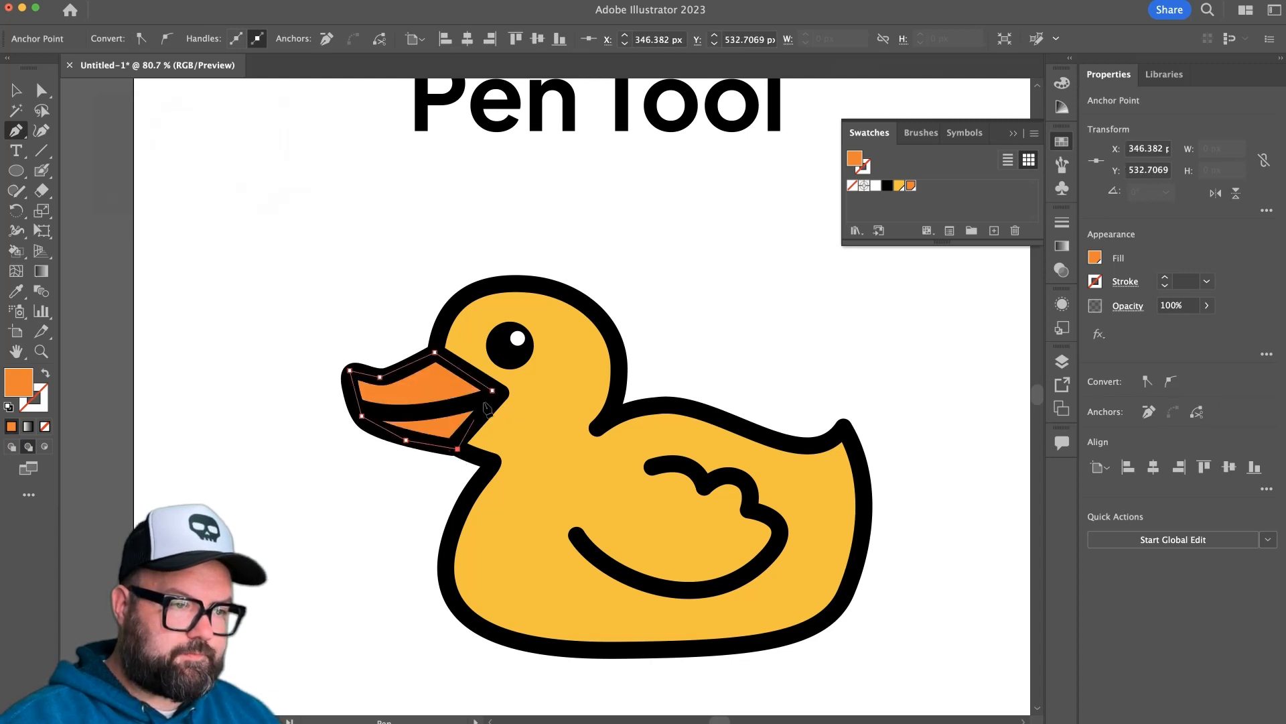
drag(492, 389, 492, 367)
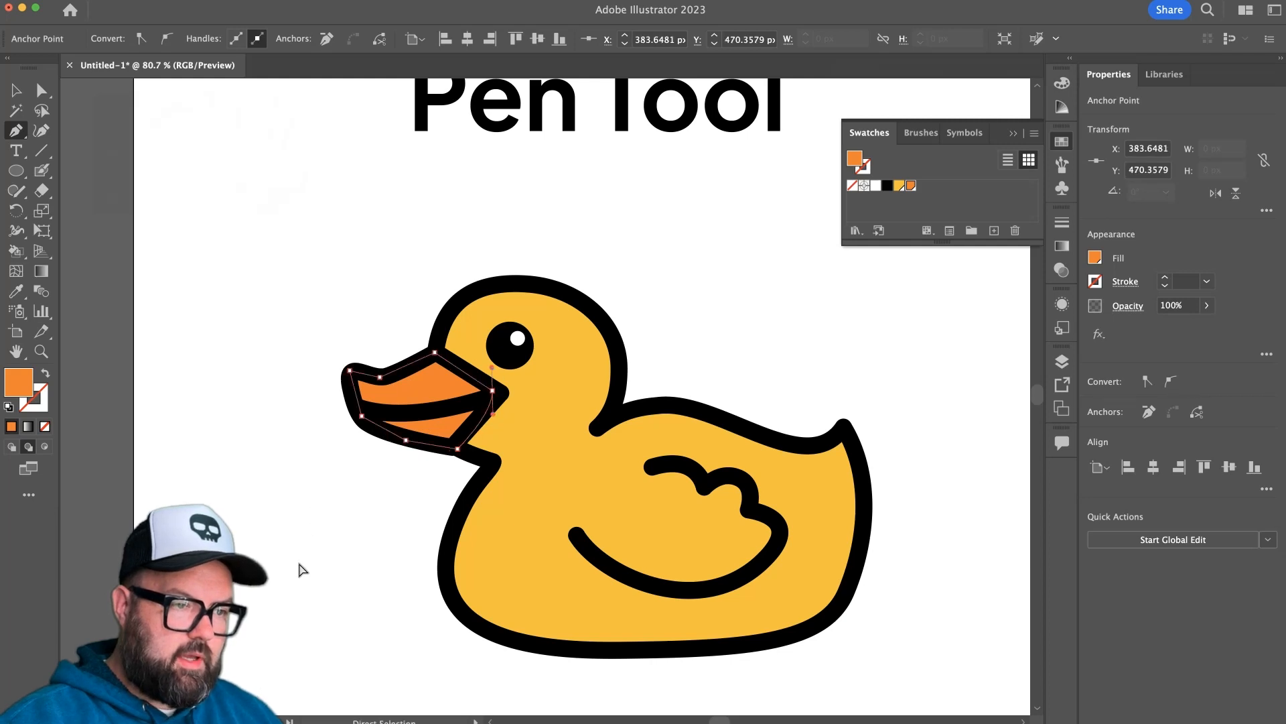
Deselect the beak and pick up the duck body's yellow as the current fill, leaving nothing selected.
super+click(302, 569)
drag(765, 462, 571, 439)
drag(406, 474, 498, 419)
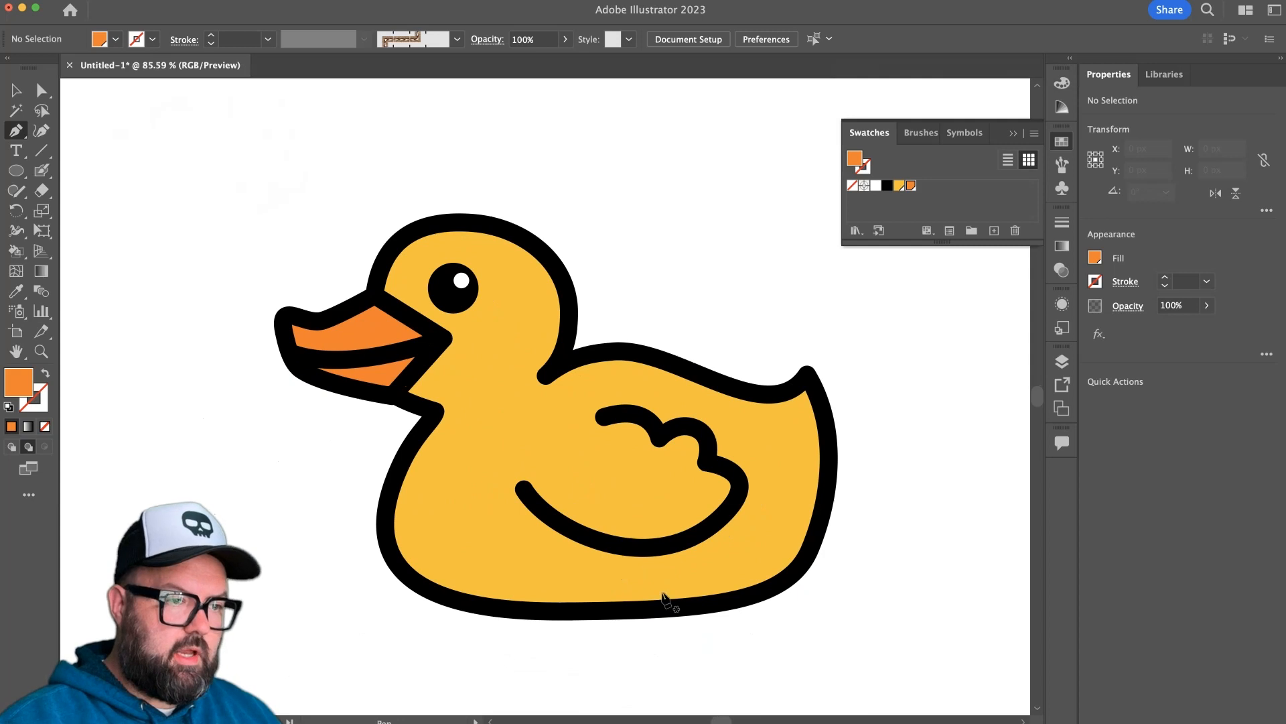
super+click(658, 583)
super+click(741, 670)
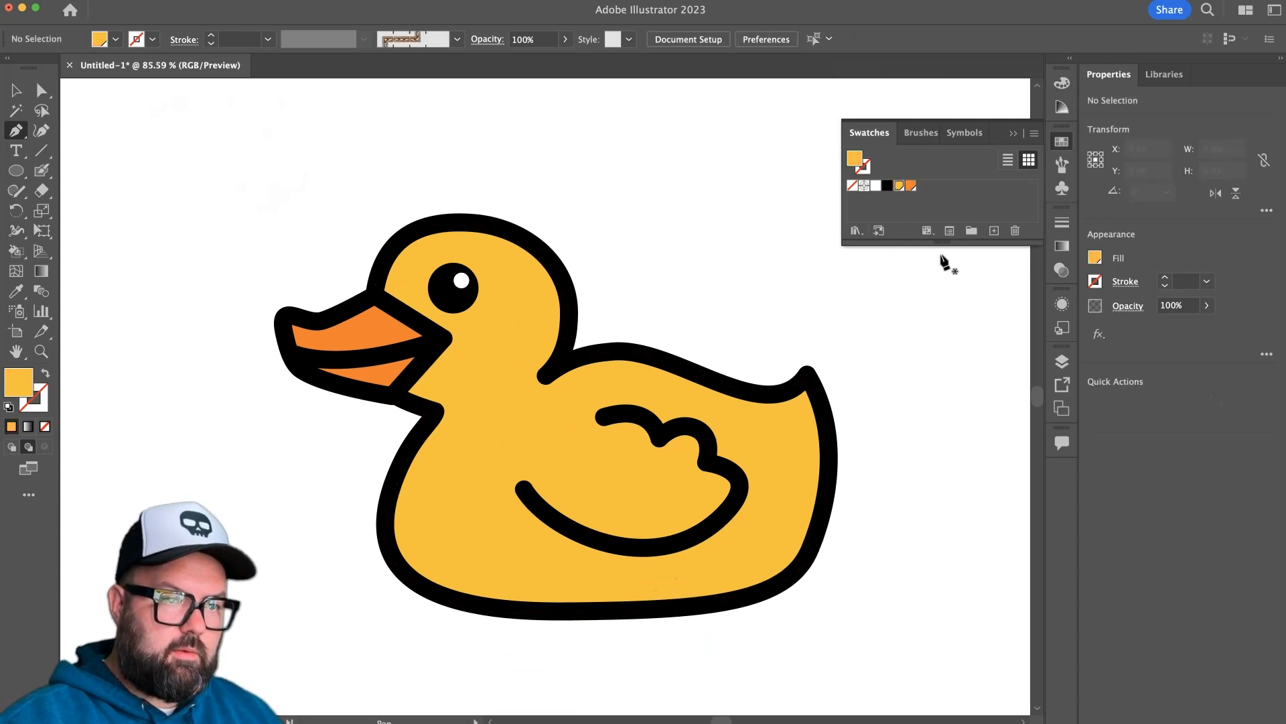
Create a new global swatch from the yellow in HSB color mode with brightness set to 66%.
click(994, 231)
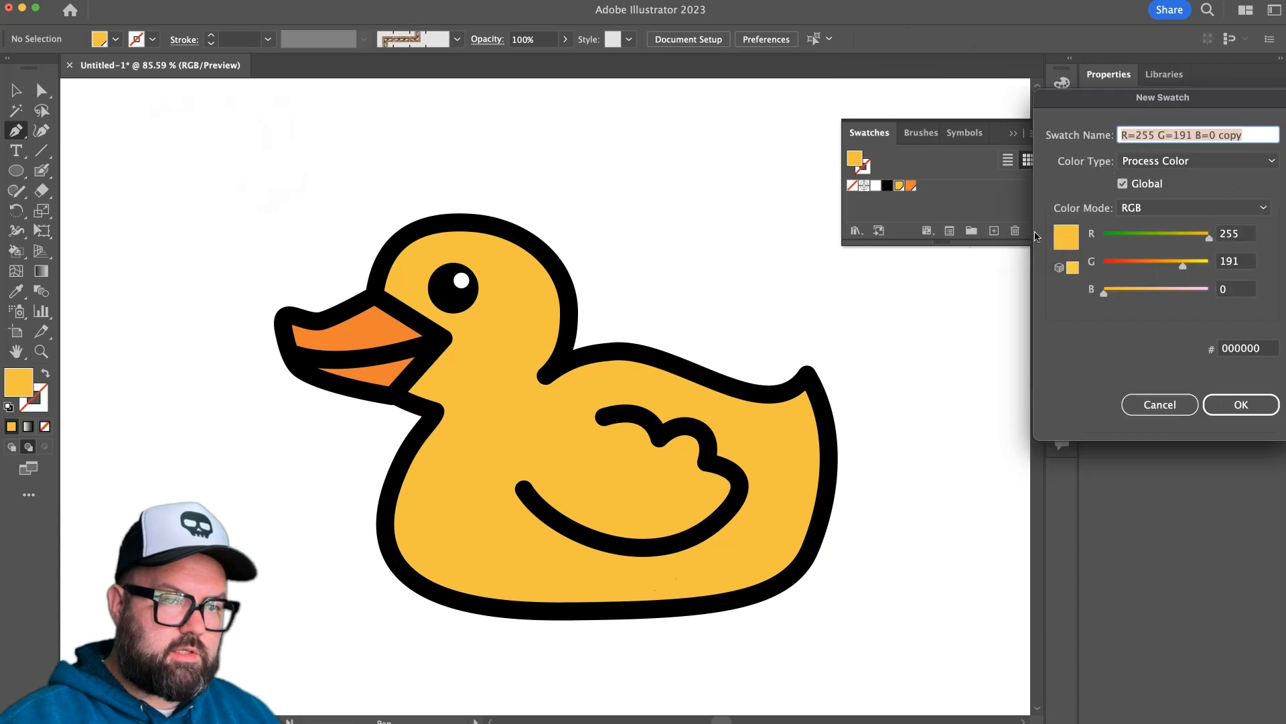
click(1206, 208)
click(1208, 264)
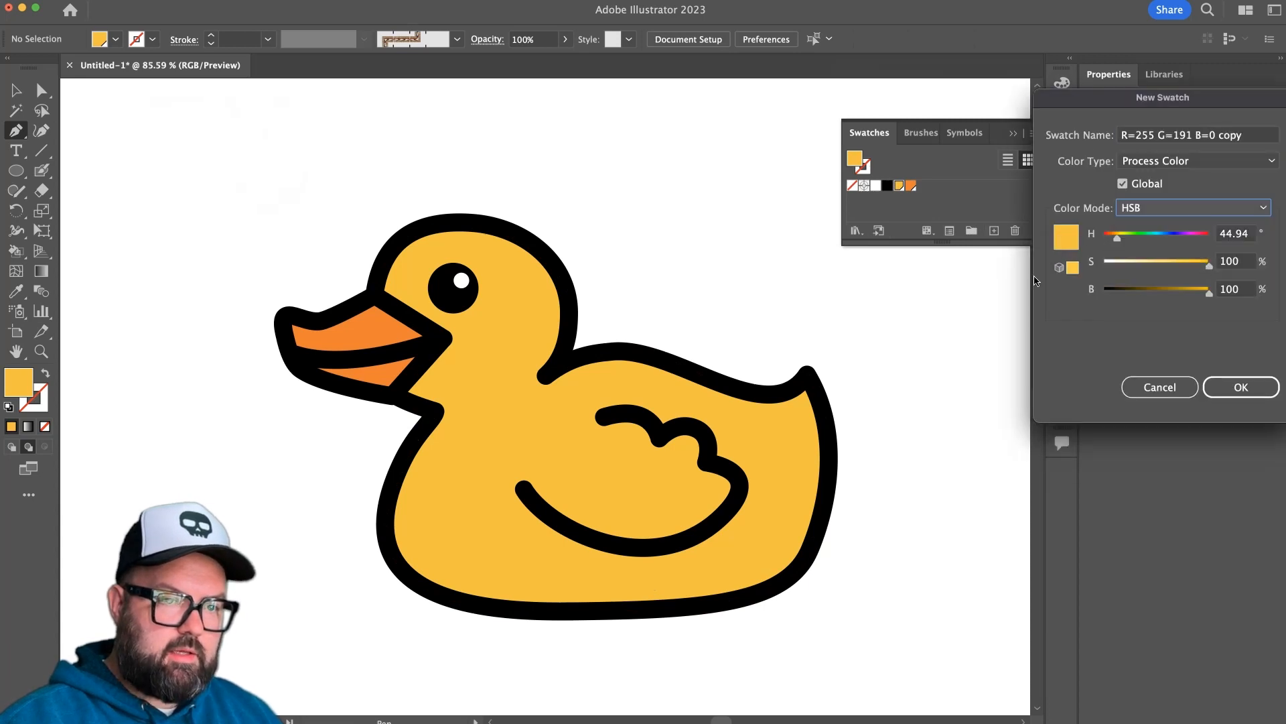
drag(1209, 297, 1174, 300)
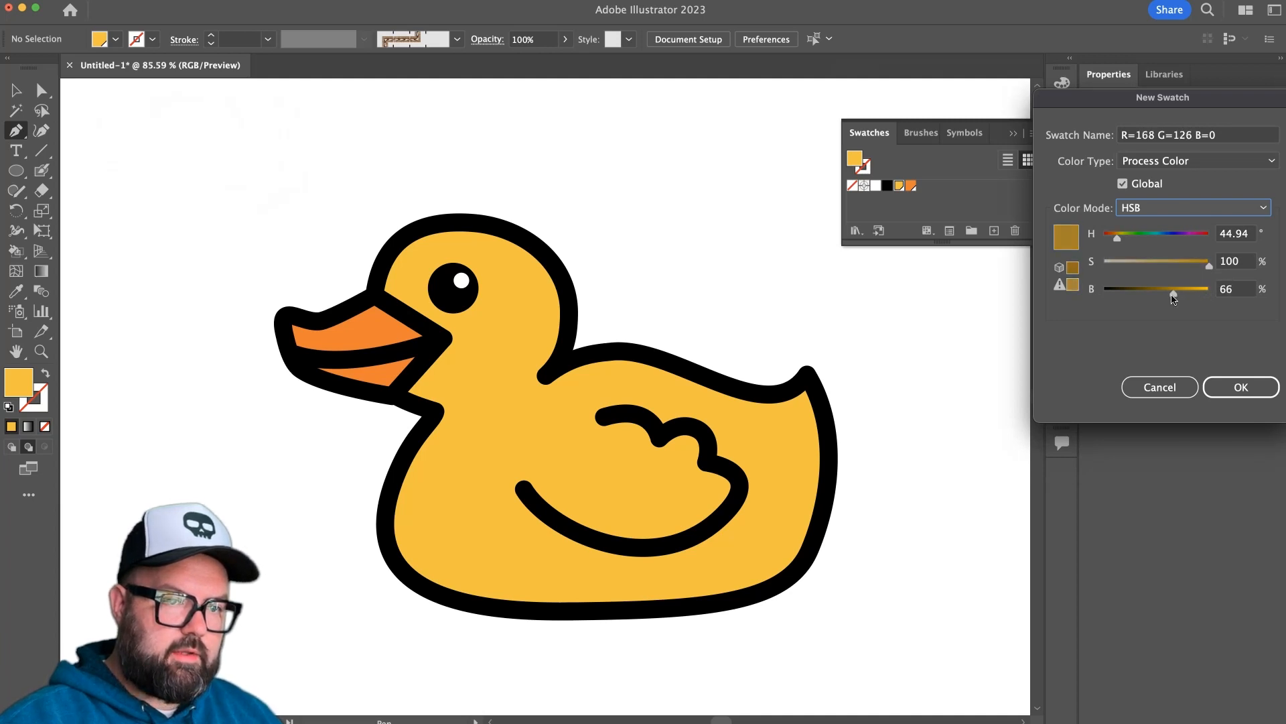
click(1229, 380)
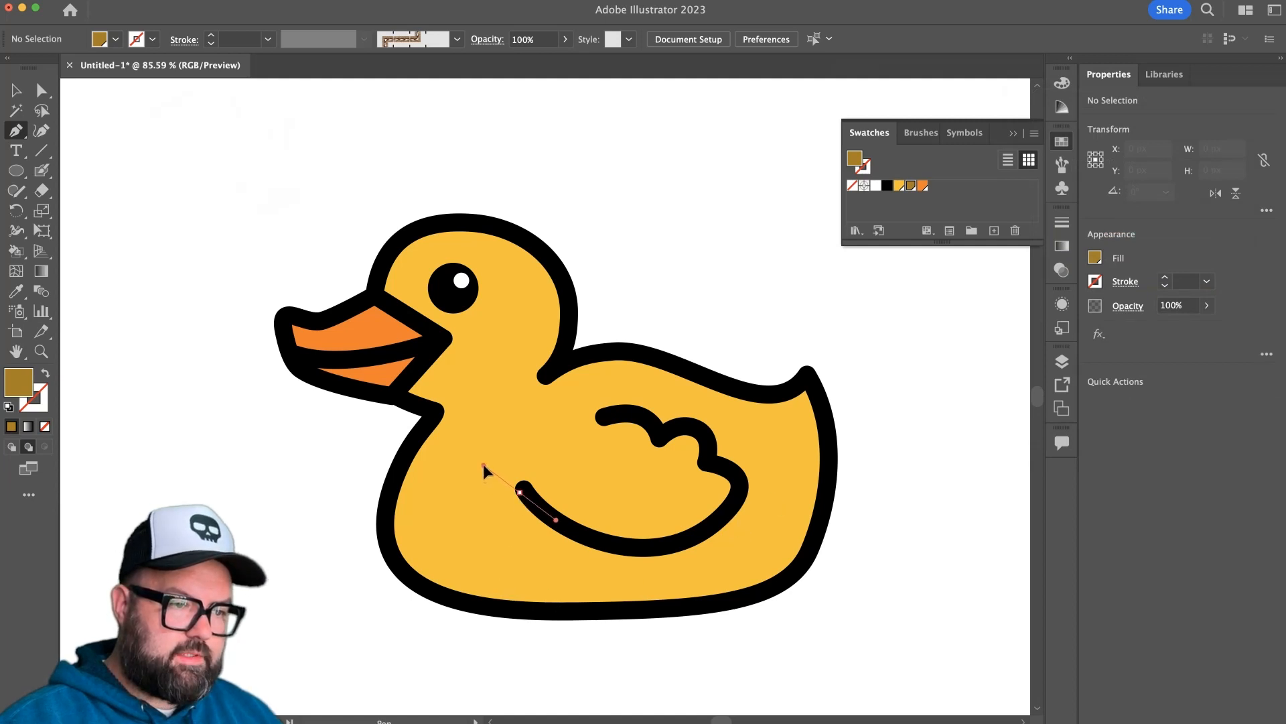
With the Pen tool, trace a closed crescent shadow in the dark yellow below the wing's lower curve and deselect it.
drag(520, 492, 520, 535)
drag(610, 579, 647, 584)
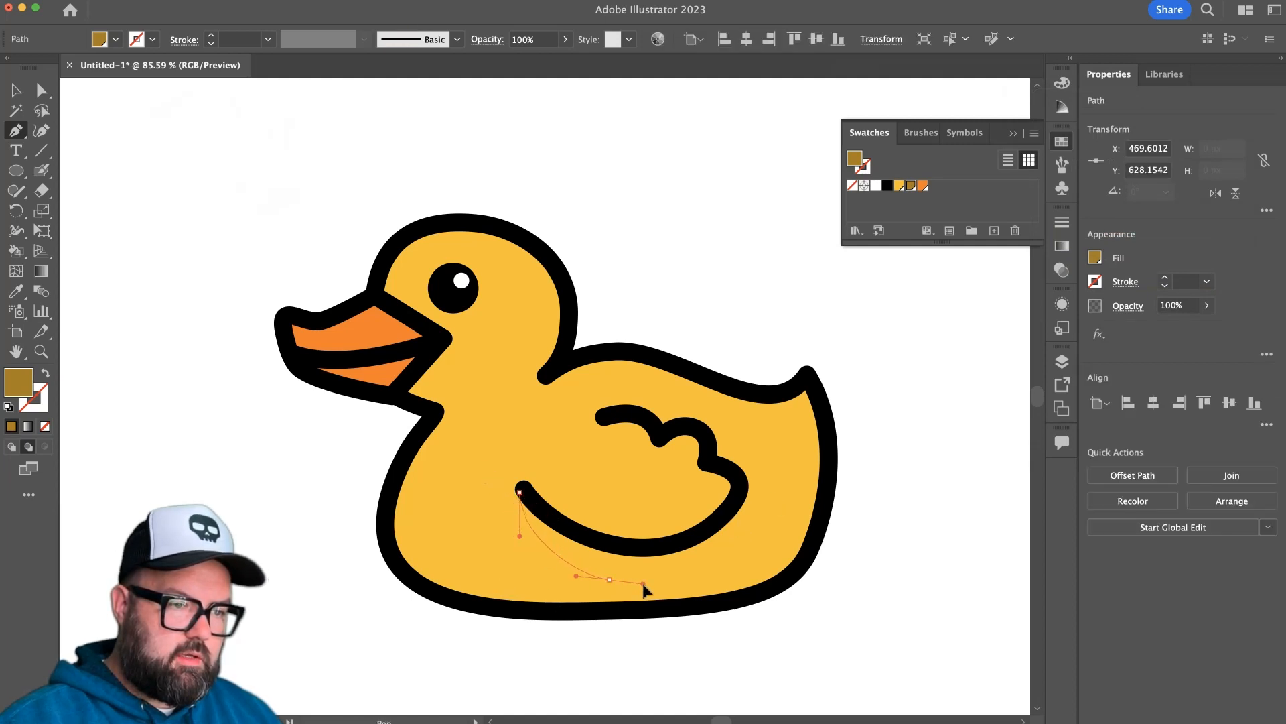
drag(740, 544, 718, 526)
click(739, 492)
drag(648, 547, 611, 546)
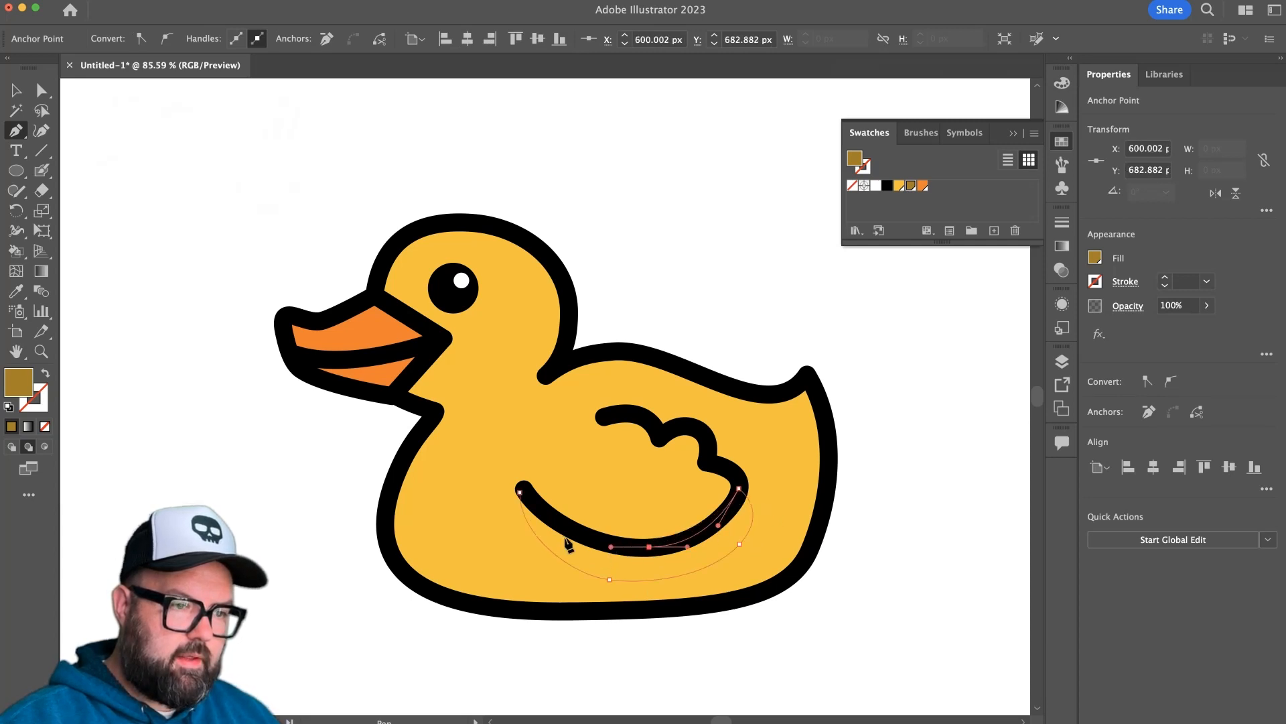
drag(520, 492, 480, 445)
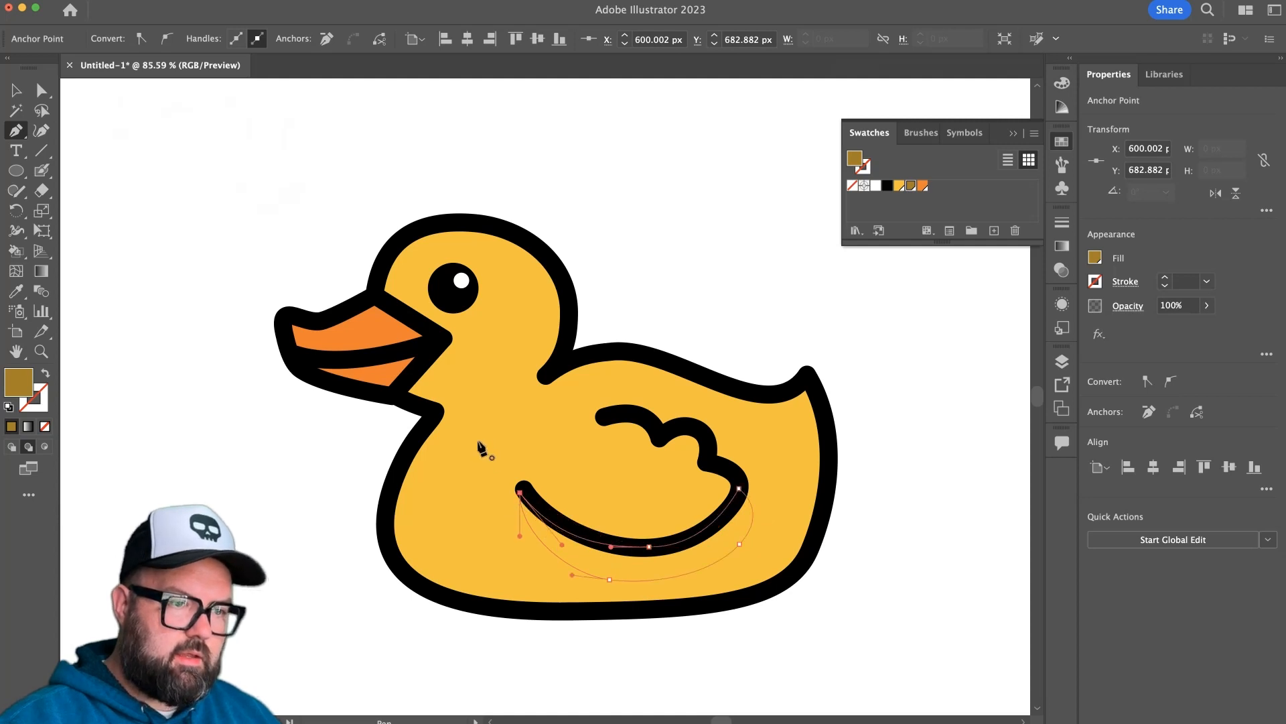
super+click(281, 540)
Send the yellow body shape to the back, behind the wing shadow, and deselect it.
super+click(566, 574)
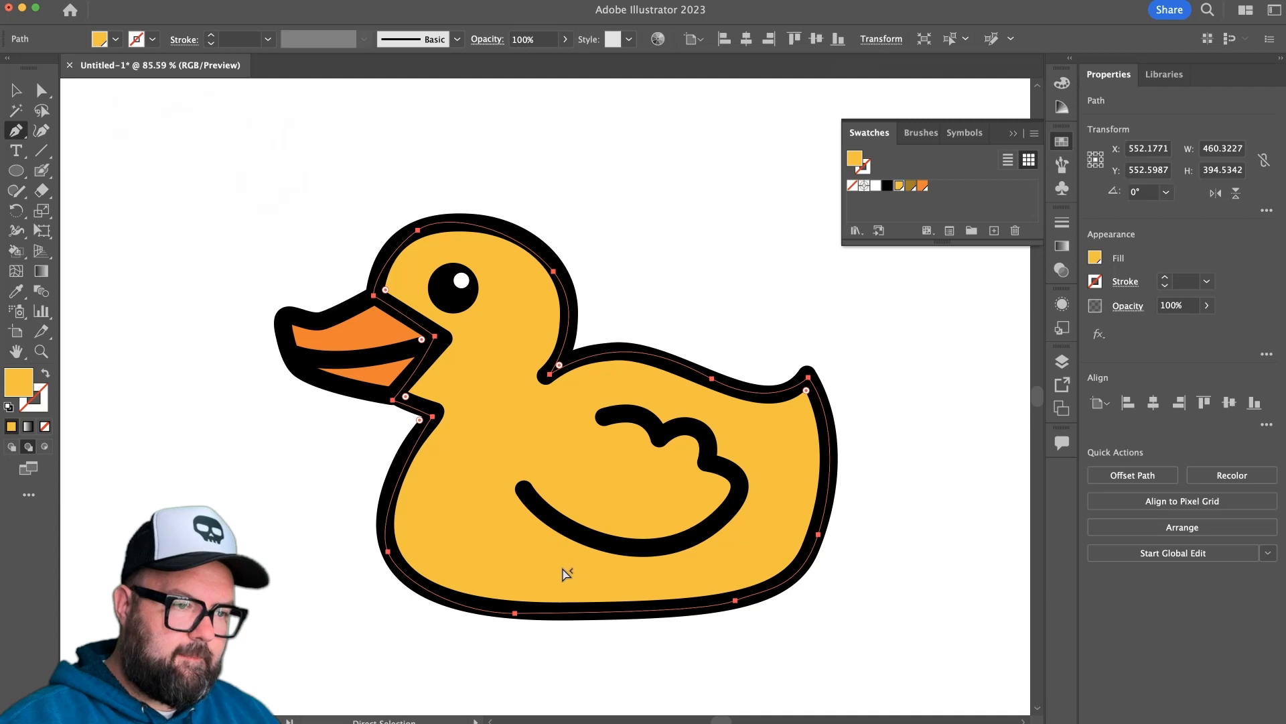
key(shift+super+[)
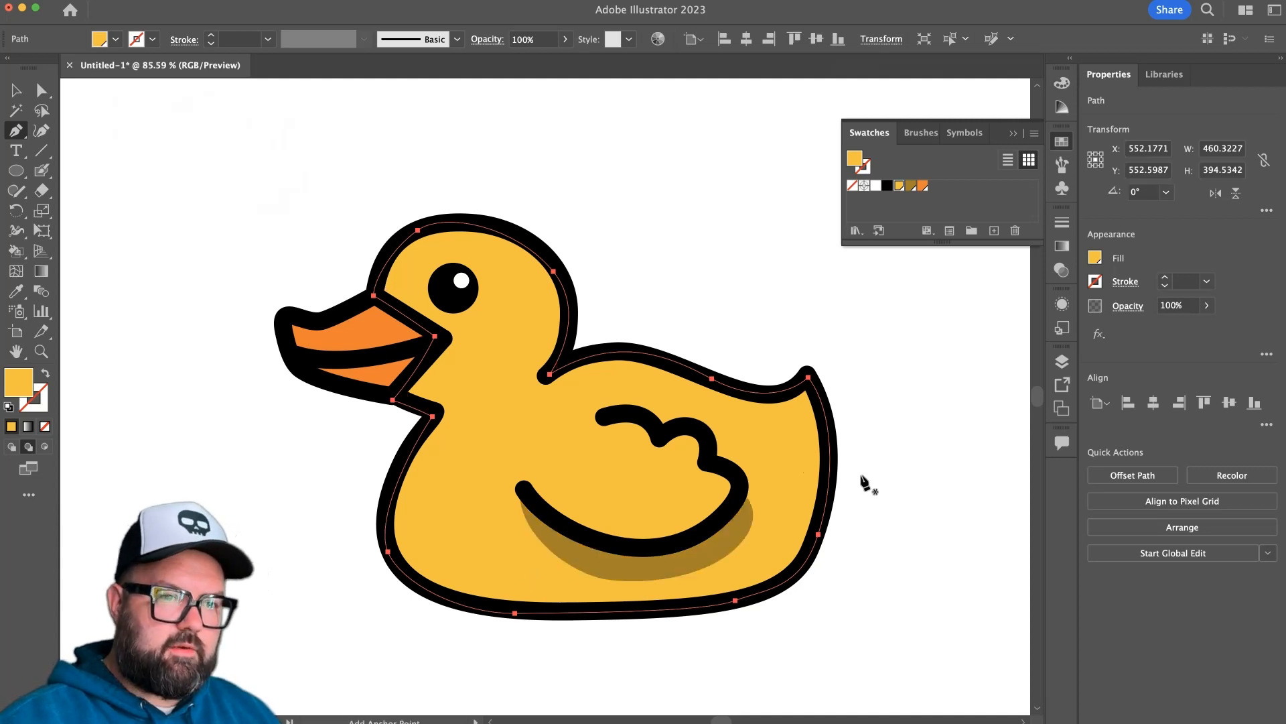
super+click(866, 562)
super+click(779, 453)
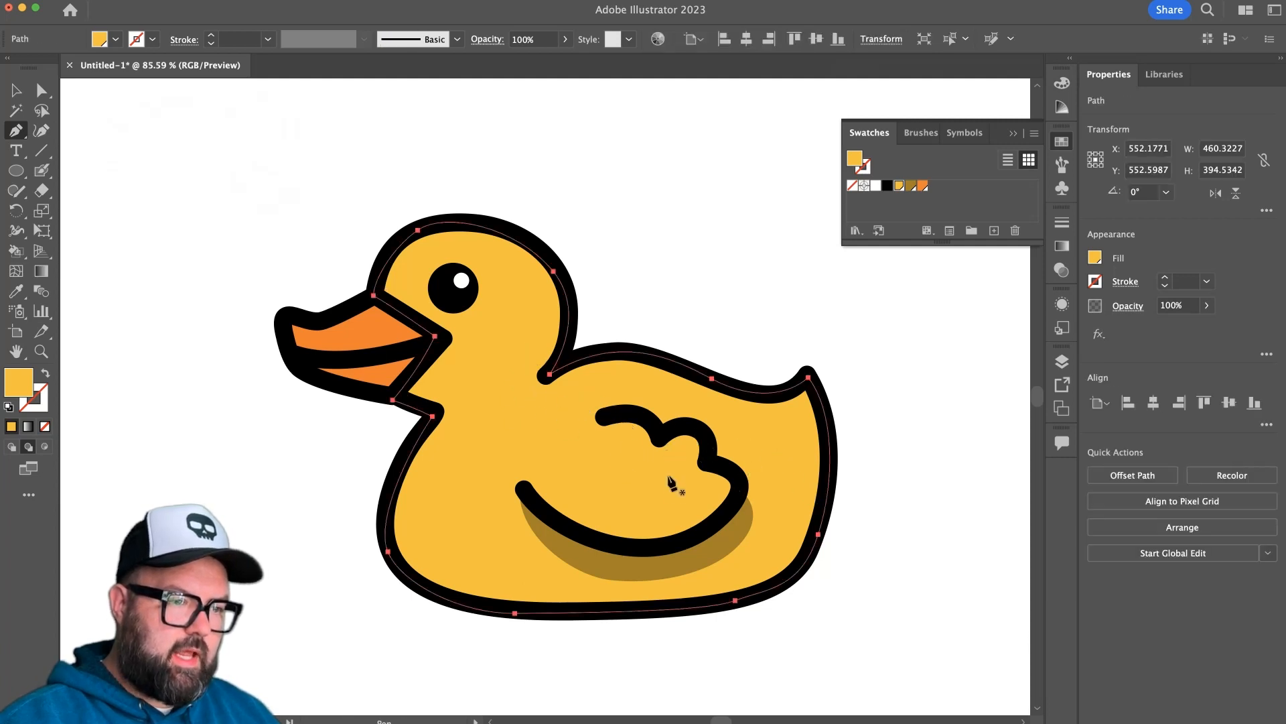
key(super)
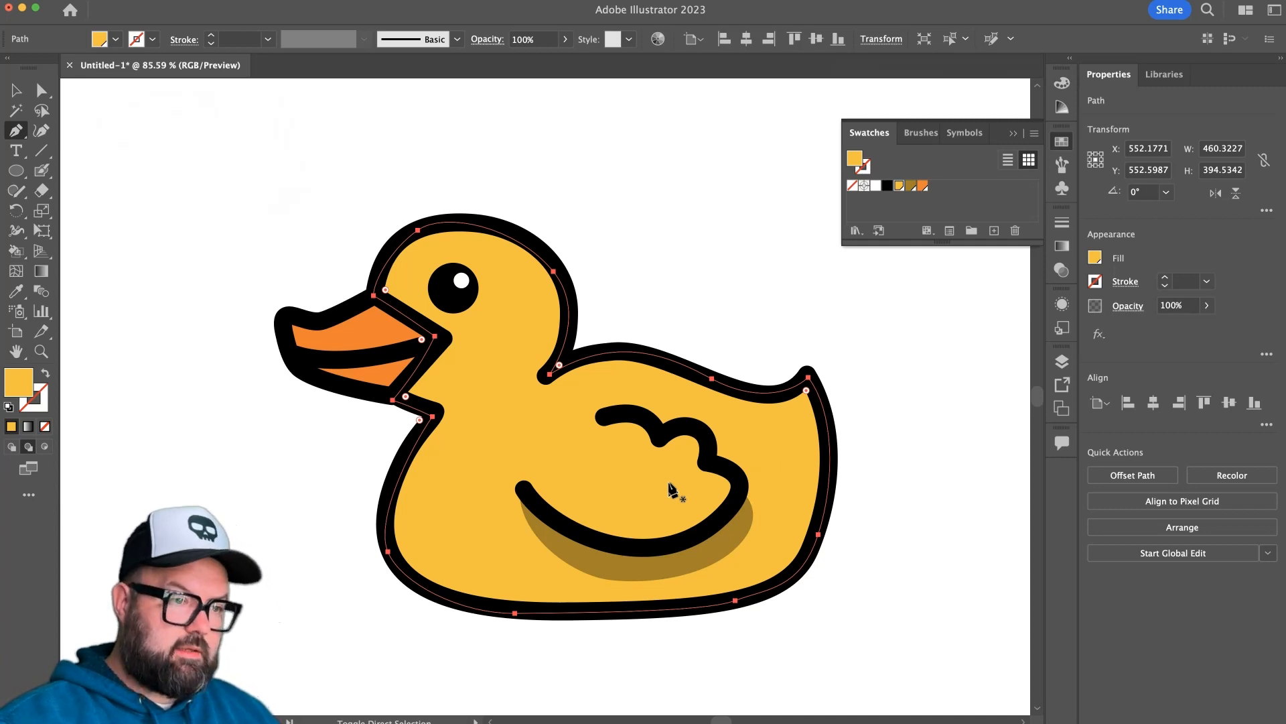
super+click(704, 299)
On the Live Paint Bucket artboard, make Layer 1 active and select the entire line-art duck.
mouse_move(787, 532)
mouse_down()
mouse_move(705, 530)
mouse_move(787, 534)
mouse_move(798, 520)
mouse_up()
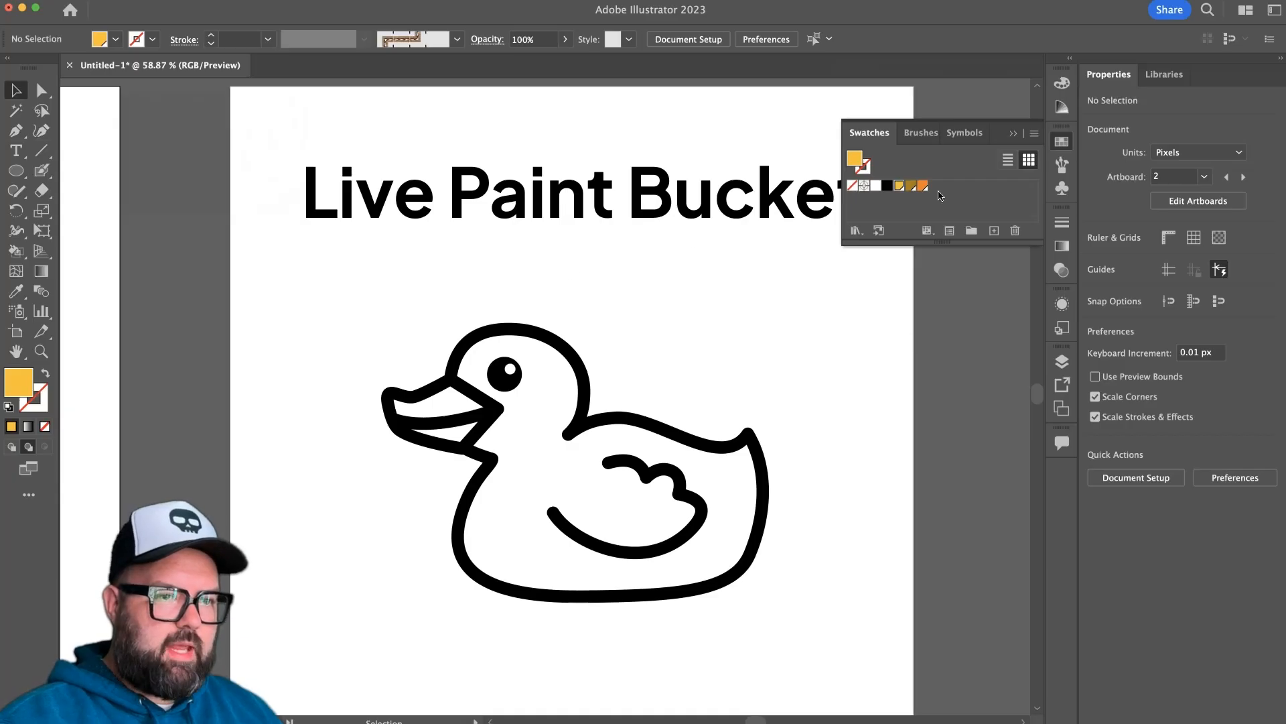
click(1013, 136)
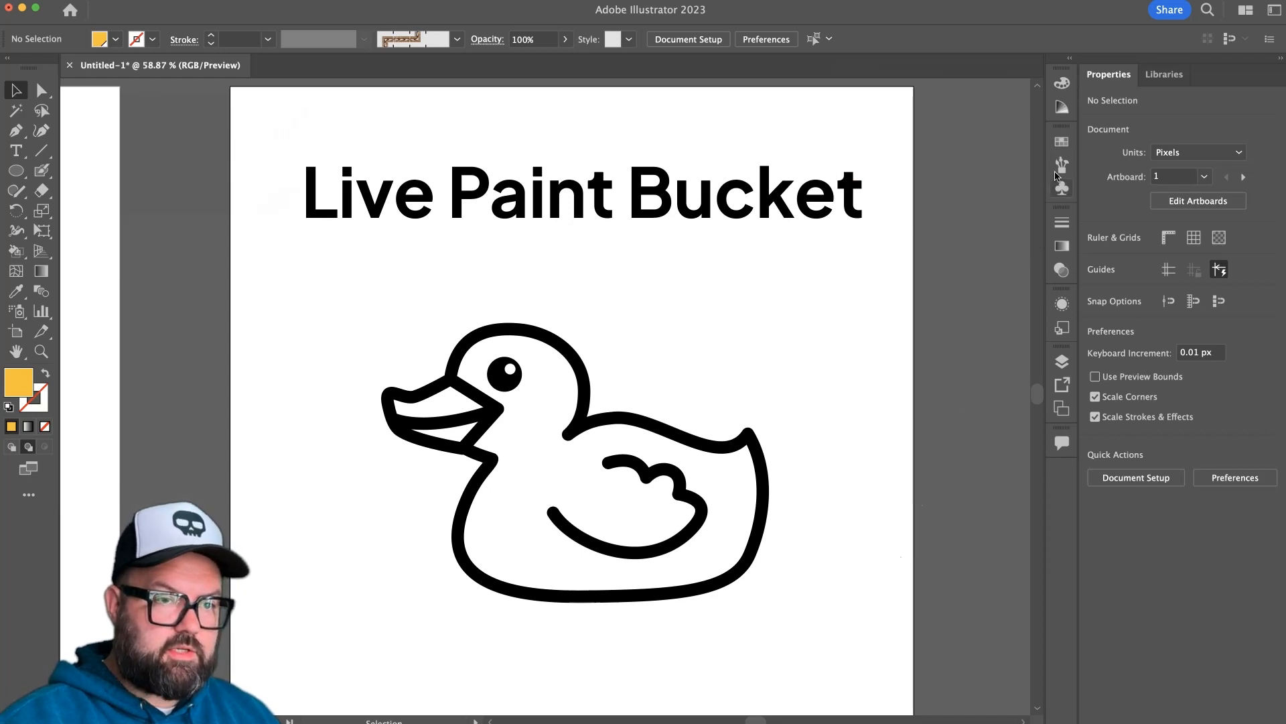
click(1062, 362)
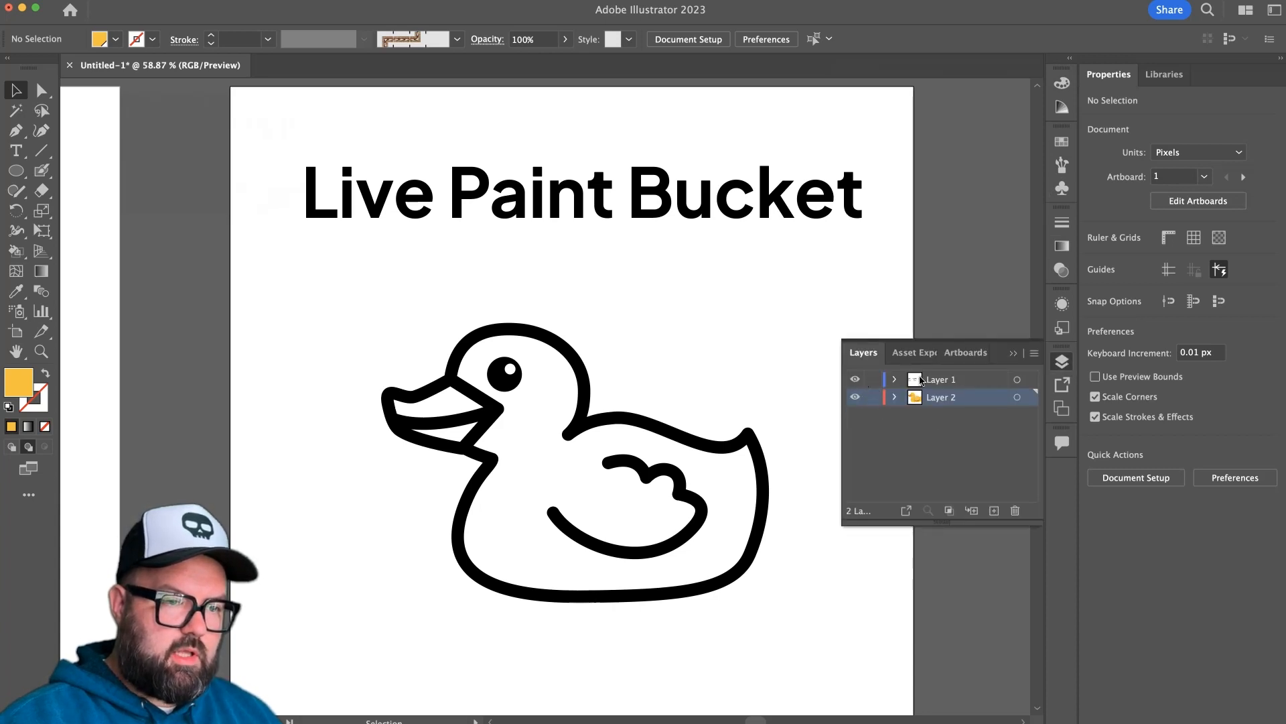
click(964, 381)
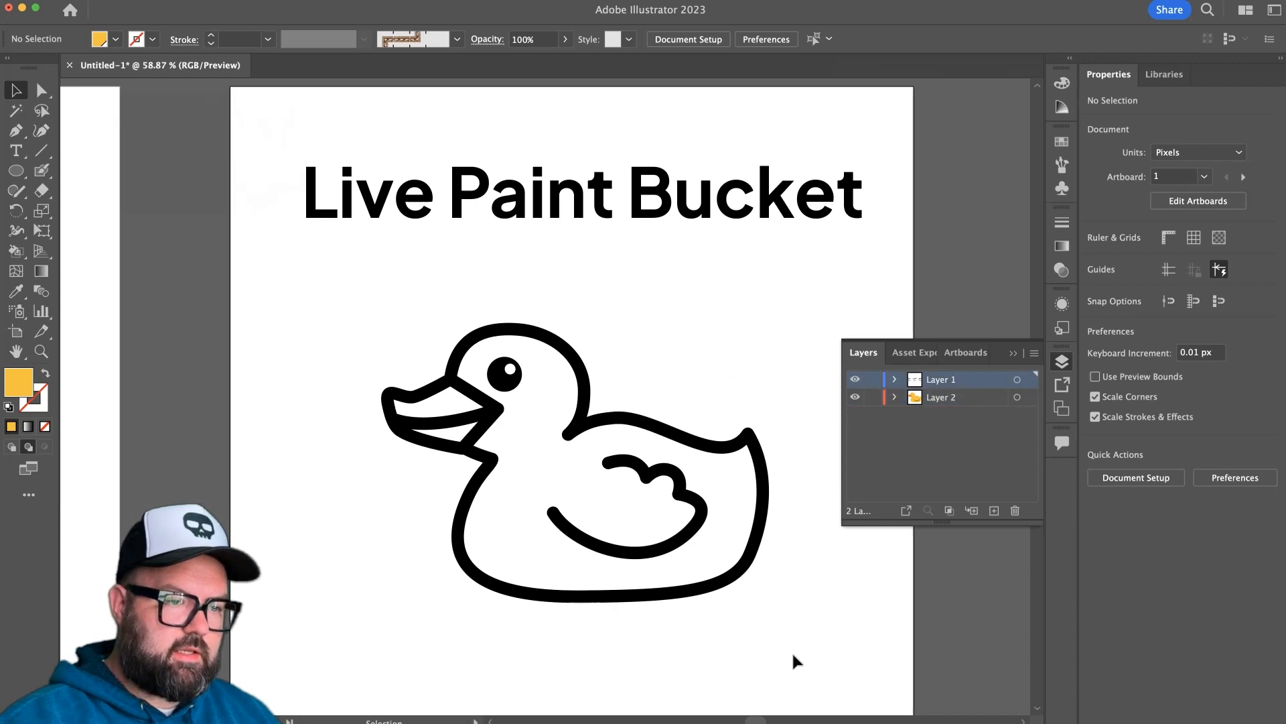
drag(357, 346, 317, 300)
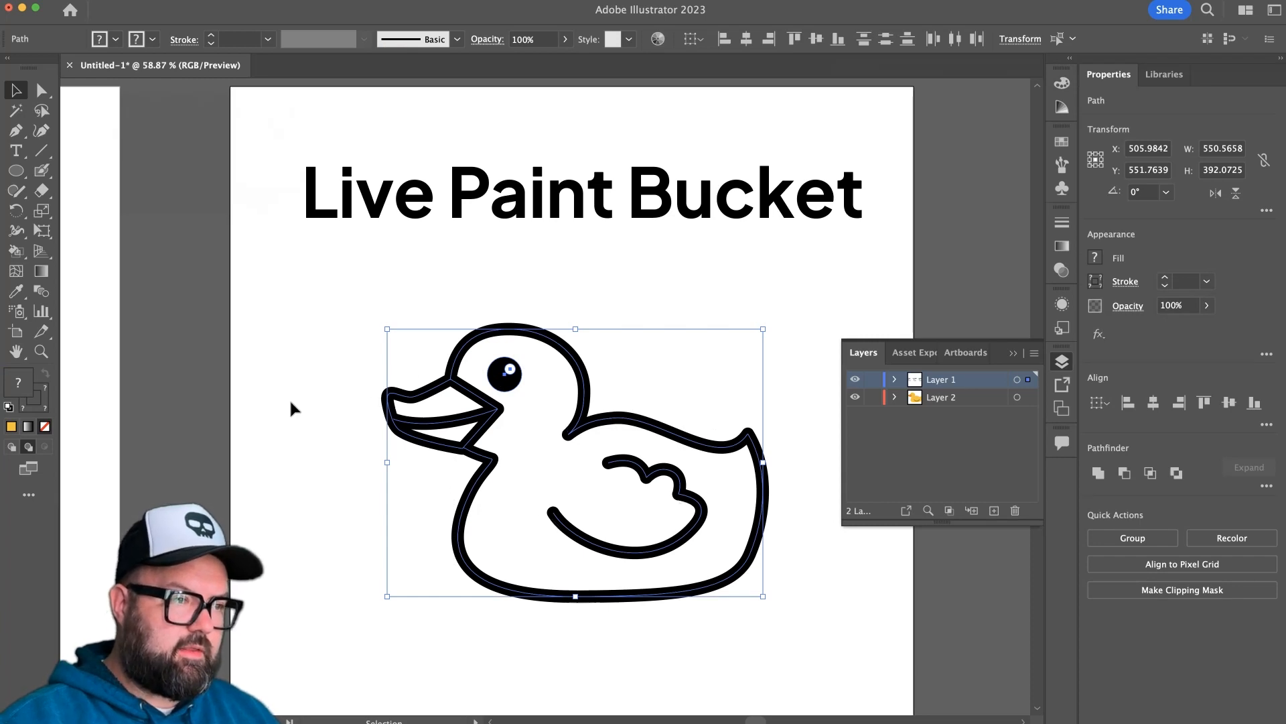
With the Live Paint Bucket, turn the selected duck into a Live Paint group and fill its body with yellow.
click(18, 256)
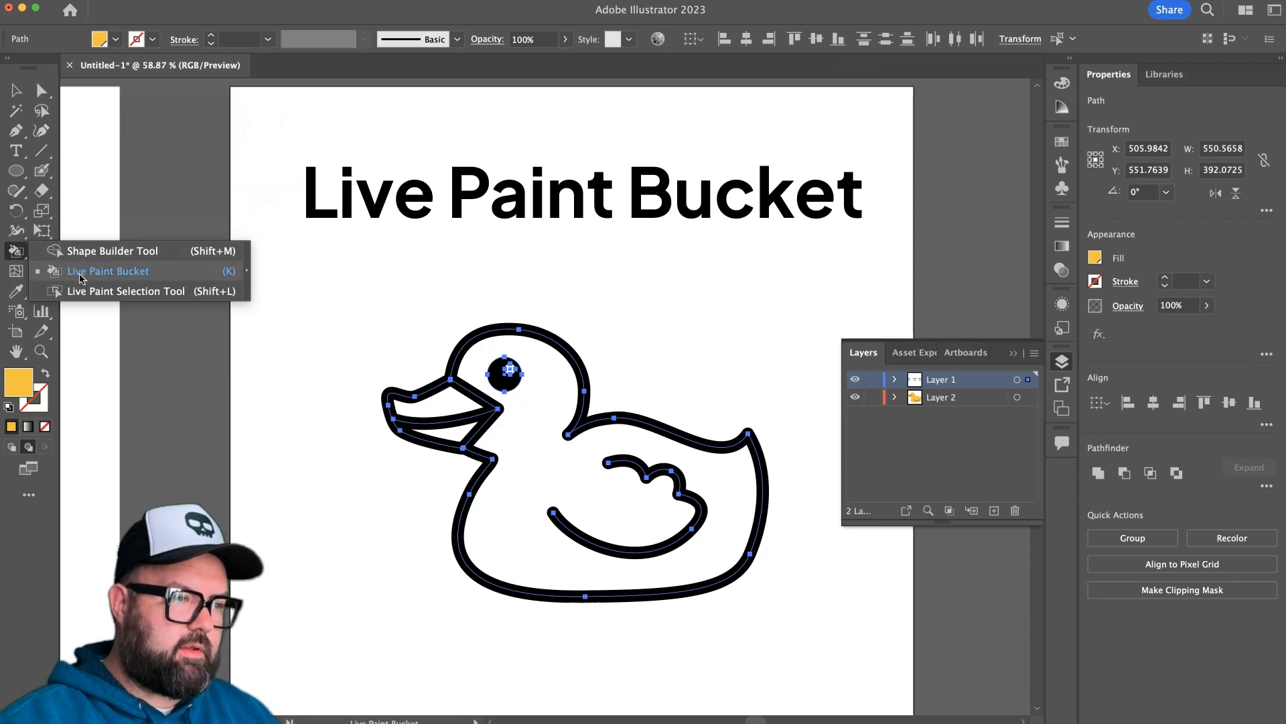
click(108, 272)
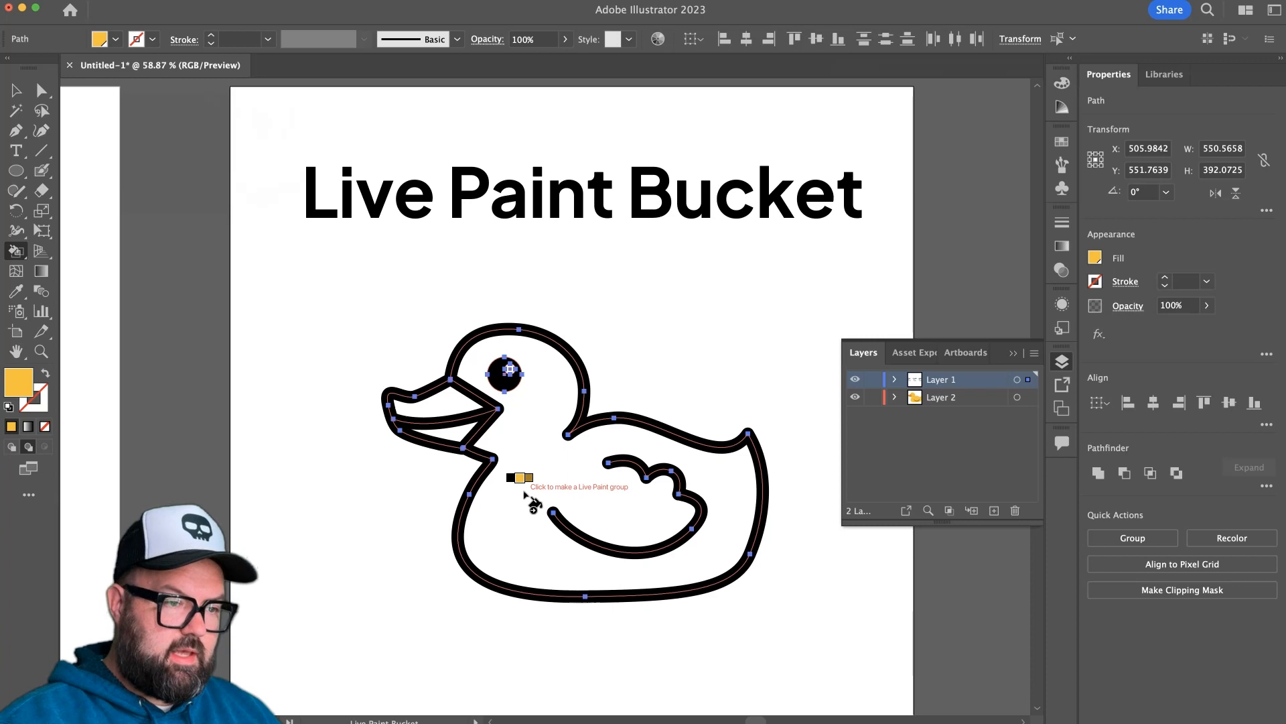
key(Left)
key(Right)
key(Right)
key(Left)
key(Left)
key(Right)
key(Right)
key(Right)
key(Right)
key(Left)
key(Left)
key(Left)
key(Right)
key(Left)
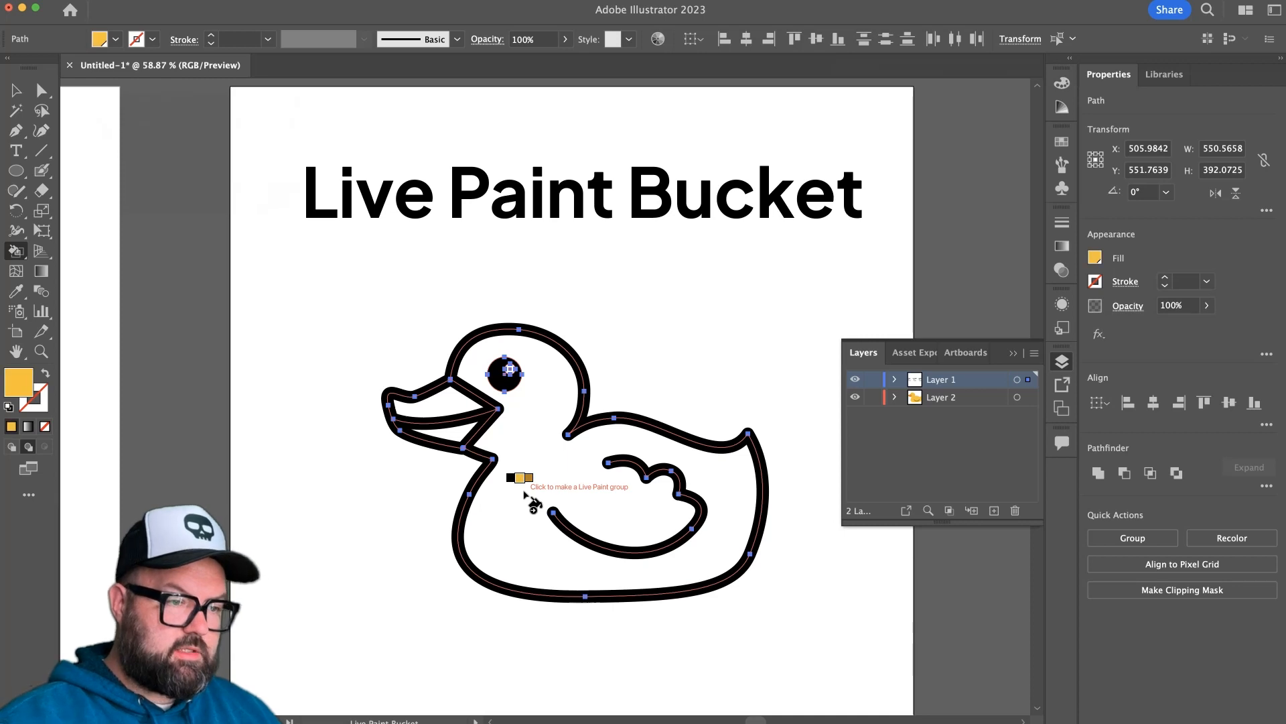
click(528, 490)
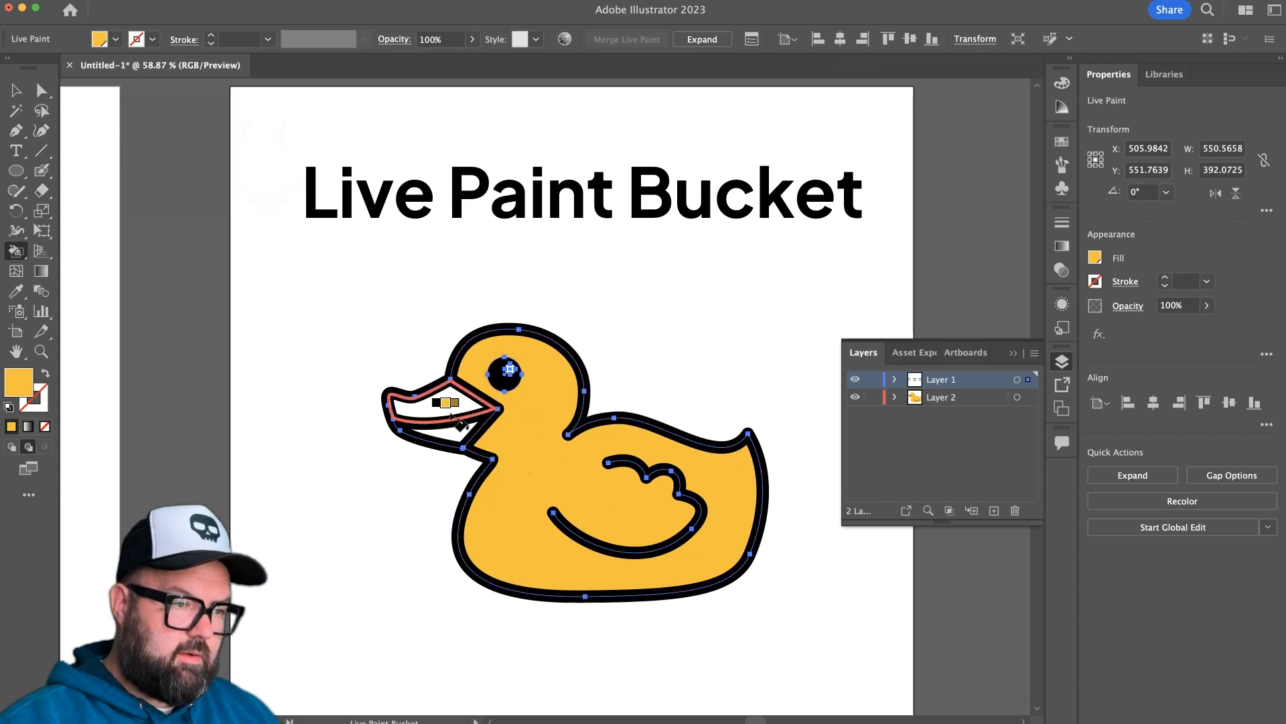
Fill the upper and lower beak areas with the orange swatch using Live Paint Bucket and deselect the duck.
key(Left)
key(Left)
key(Left)
key(Left)
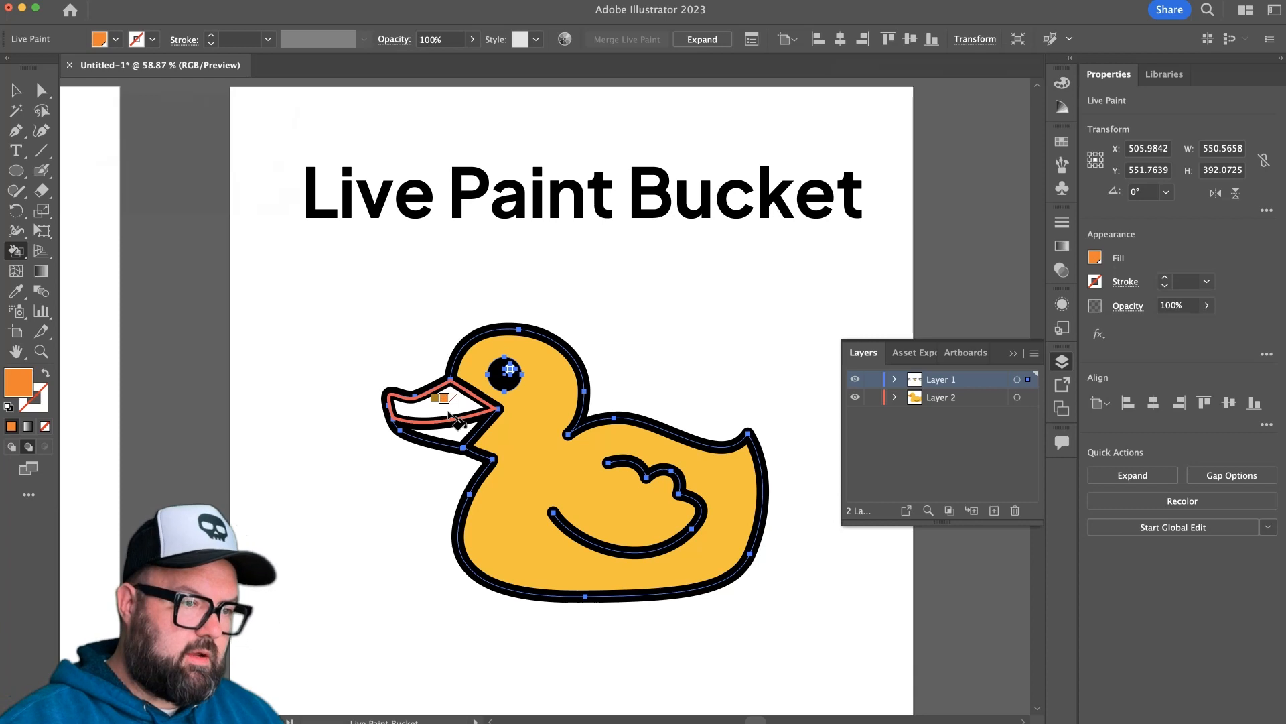
click(450, 415)
click(455, 434)
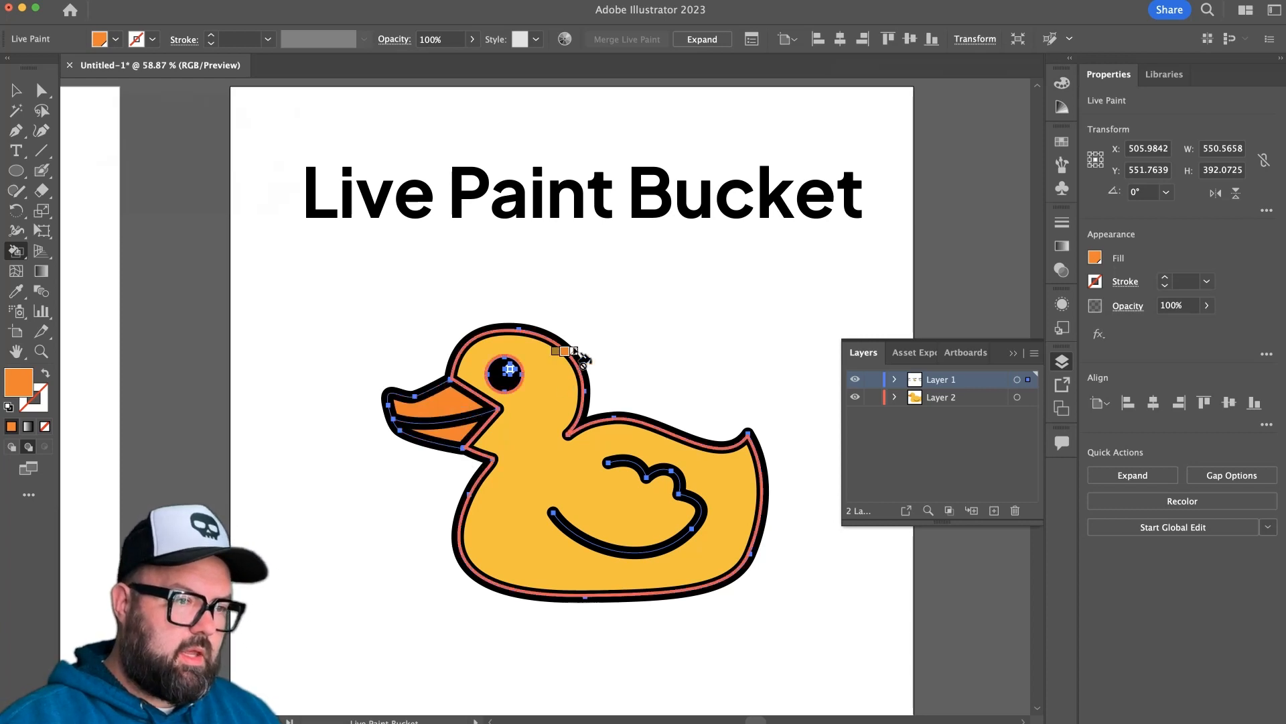
click(731, 330)
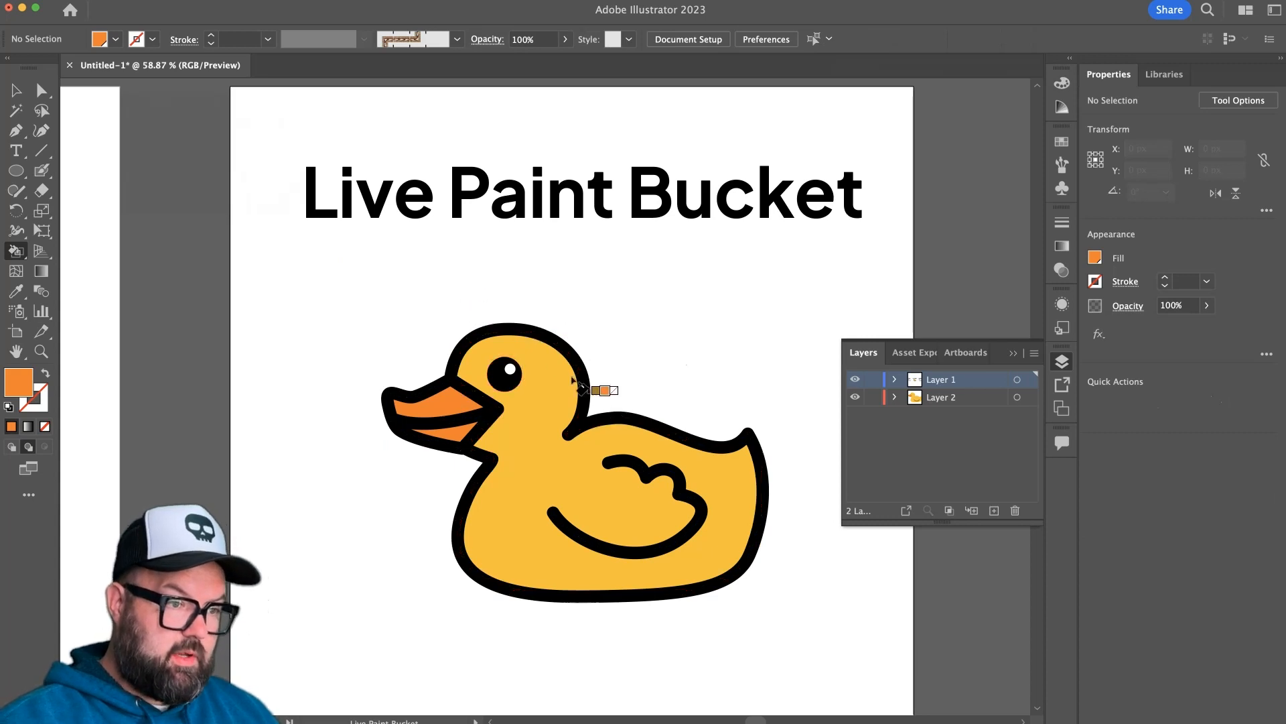
Create a global red swatch with R 255, G 0, B 0 and delete it again.
click(9, 94)
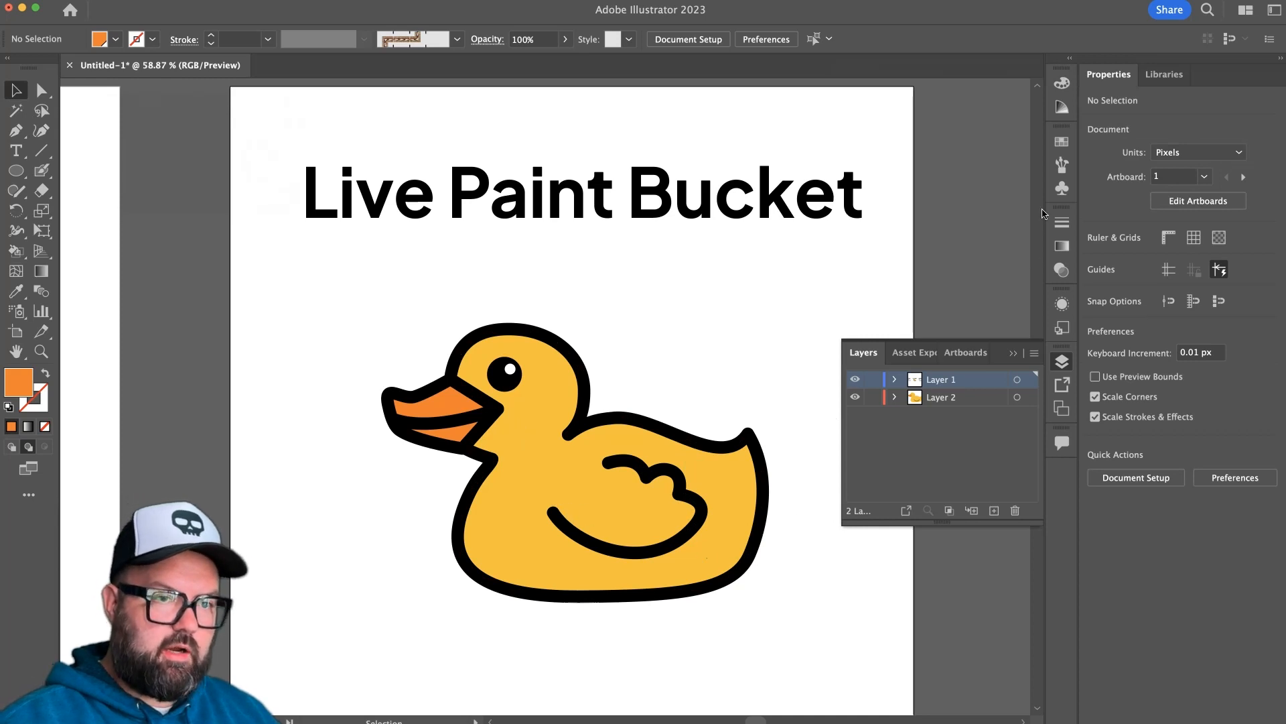
click(1062, 141)
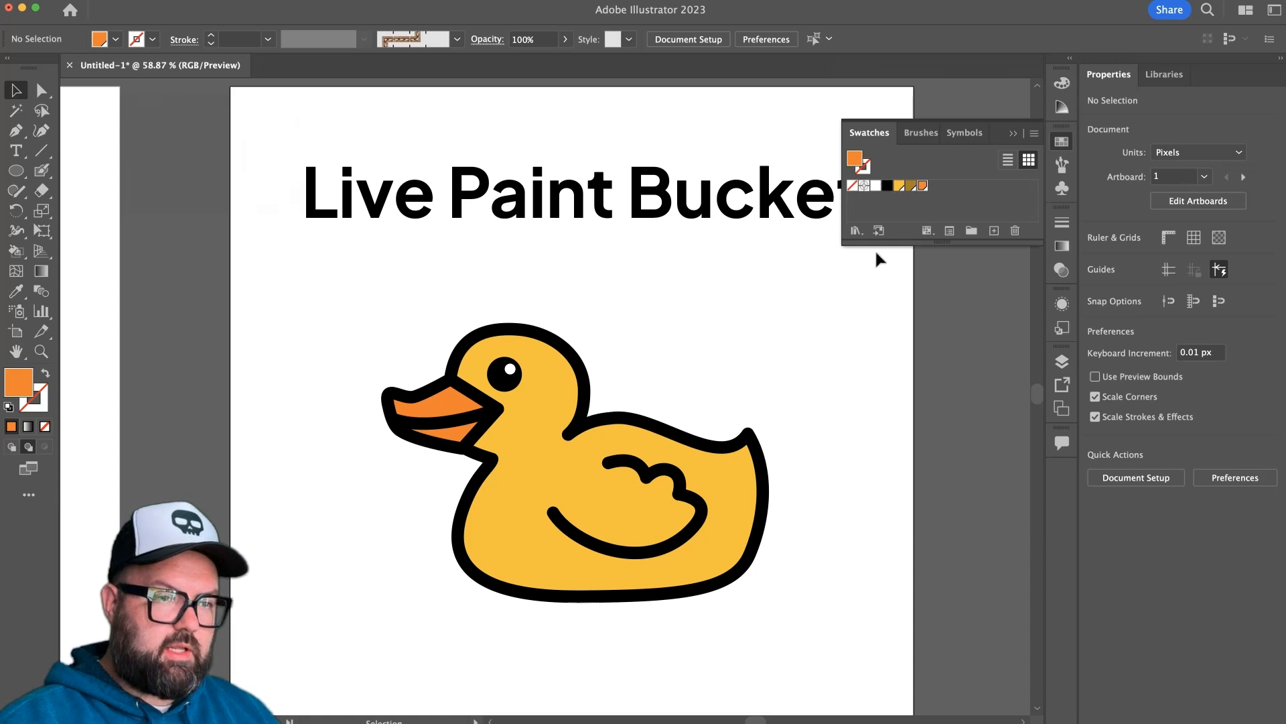
click(932, 216)
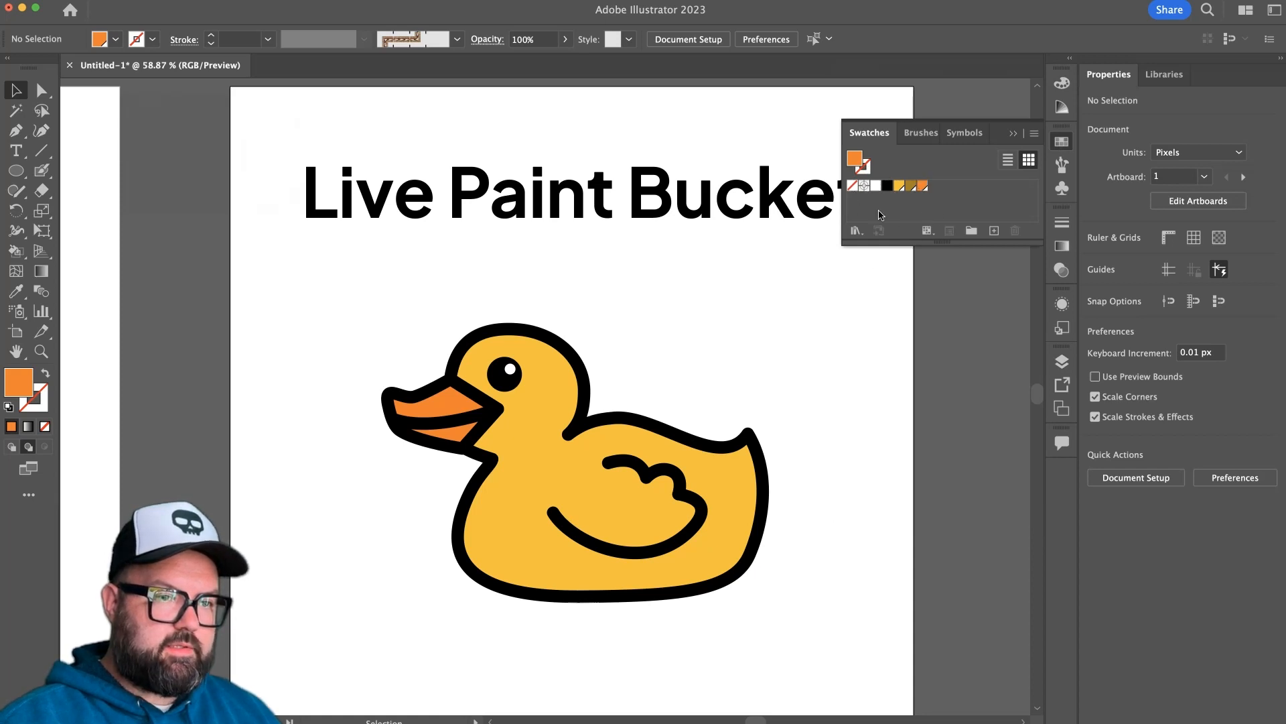
click(929, 232)
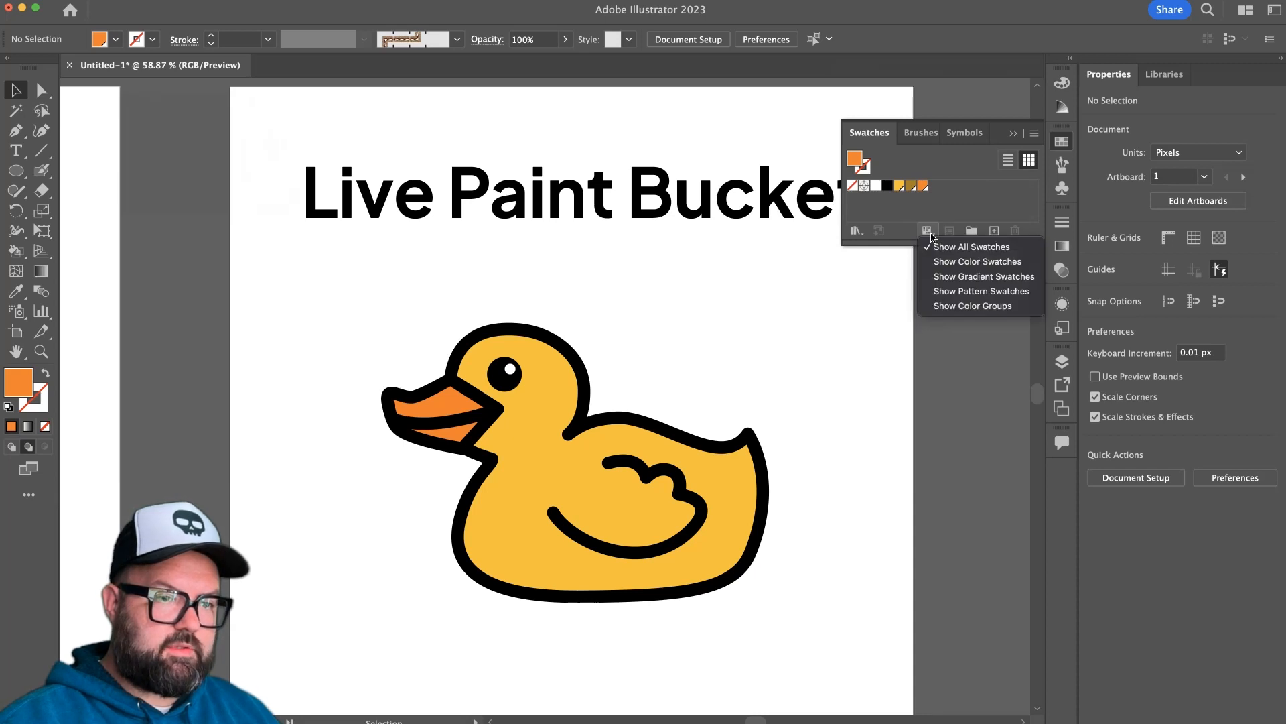
click(961, 207)
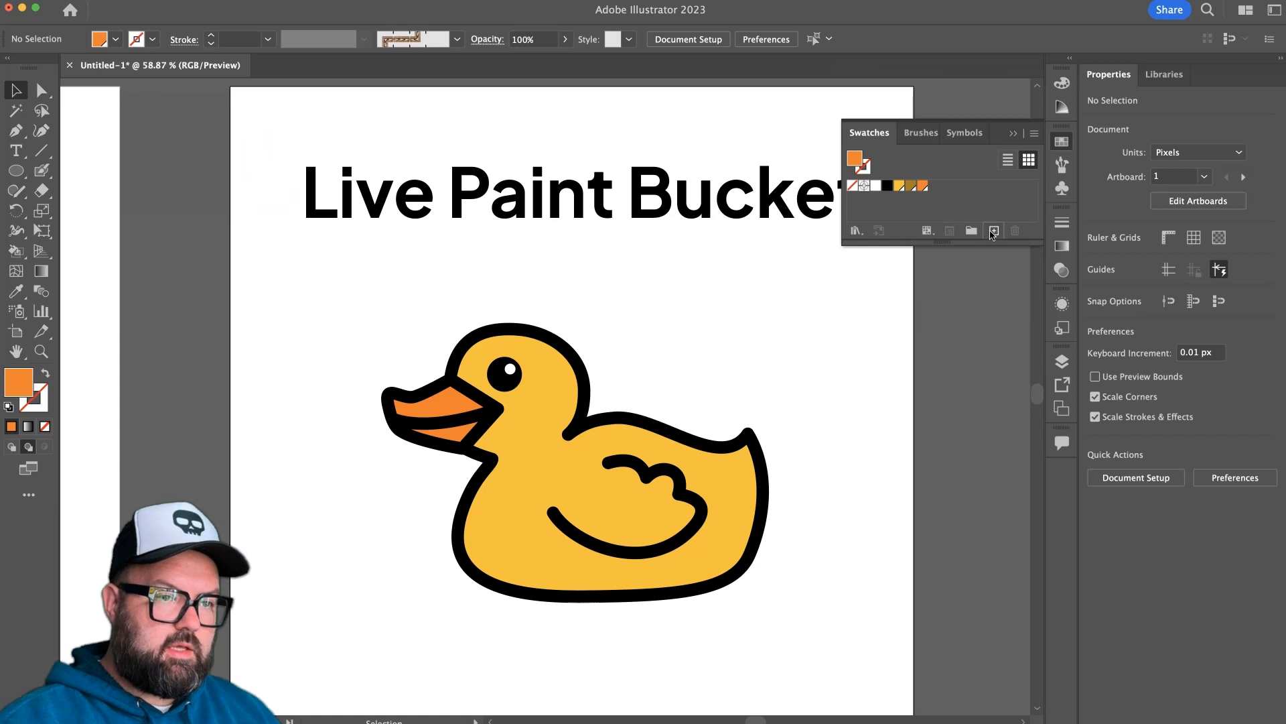
click(993, 232)
click(1125, 266)
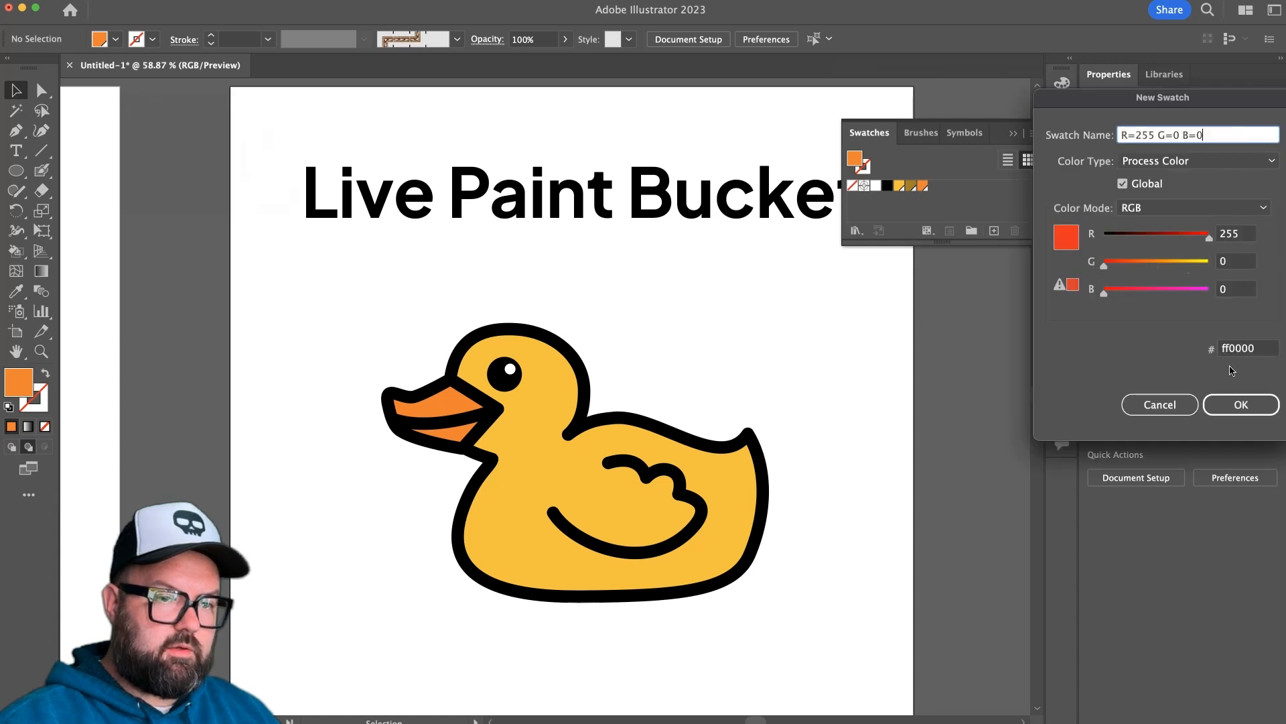
click(1241, 404)
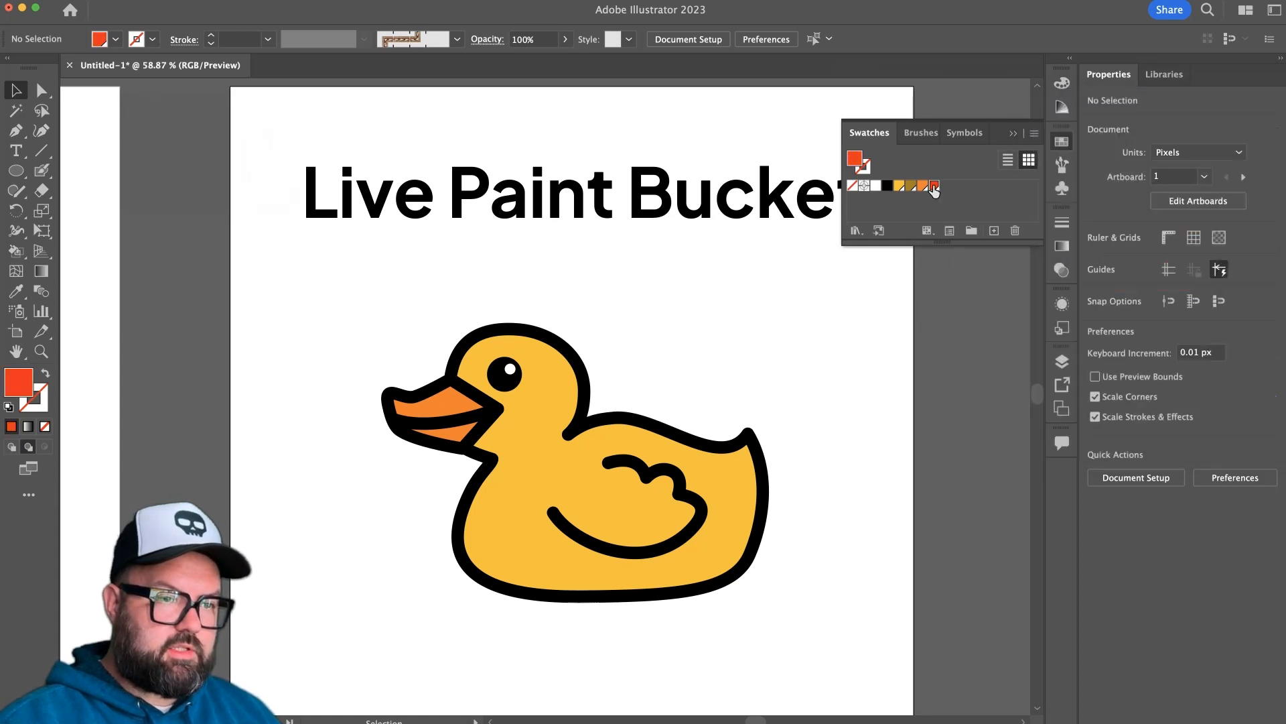
click(1015, 231)
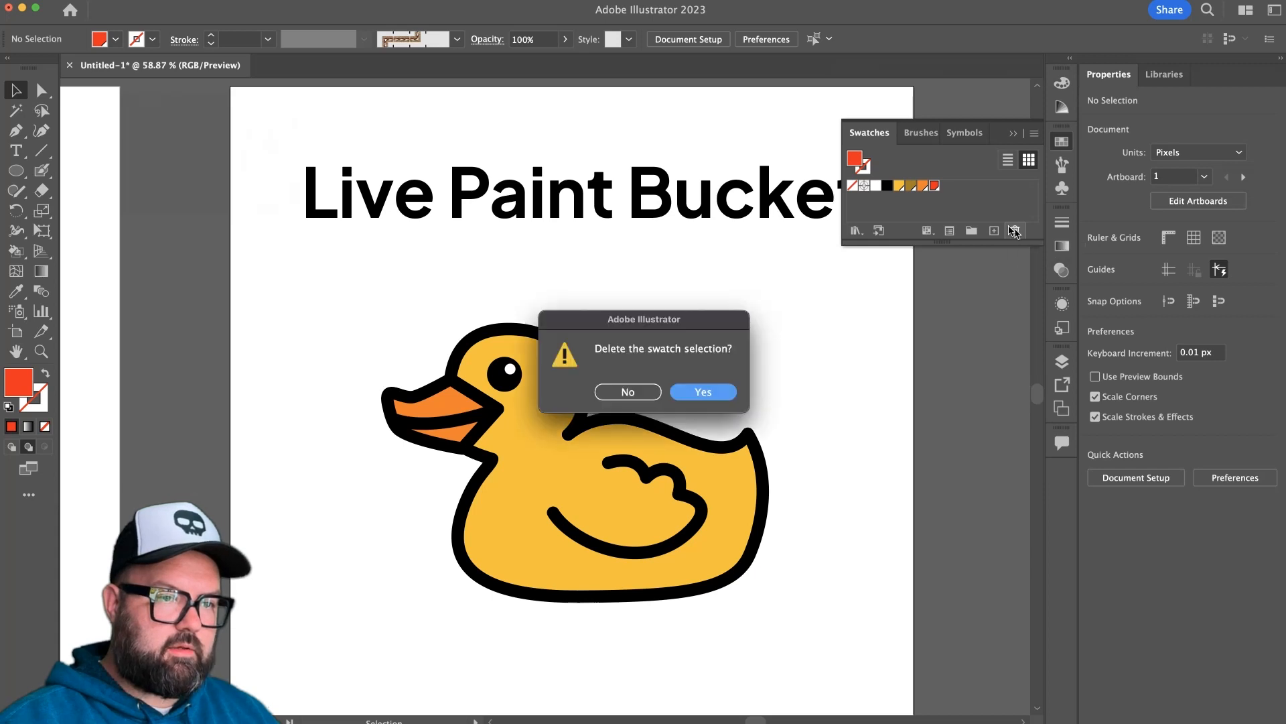
click(705, 394)
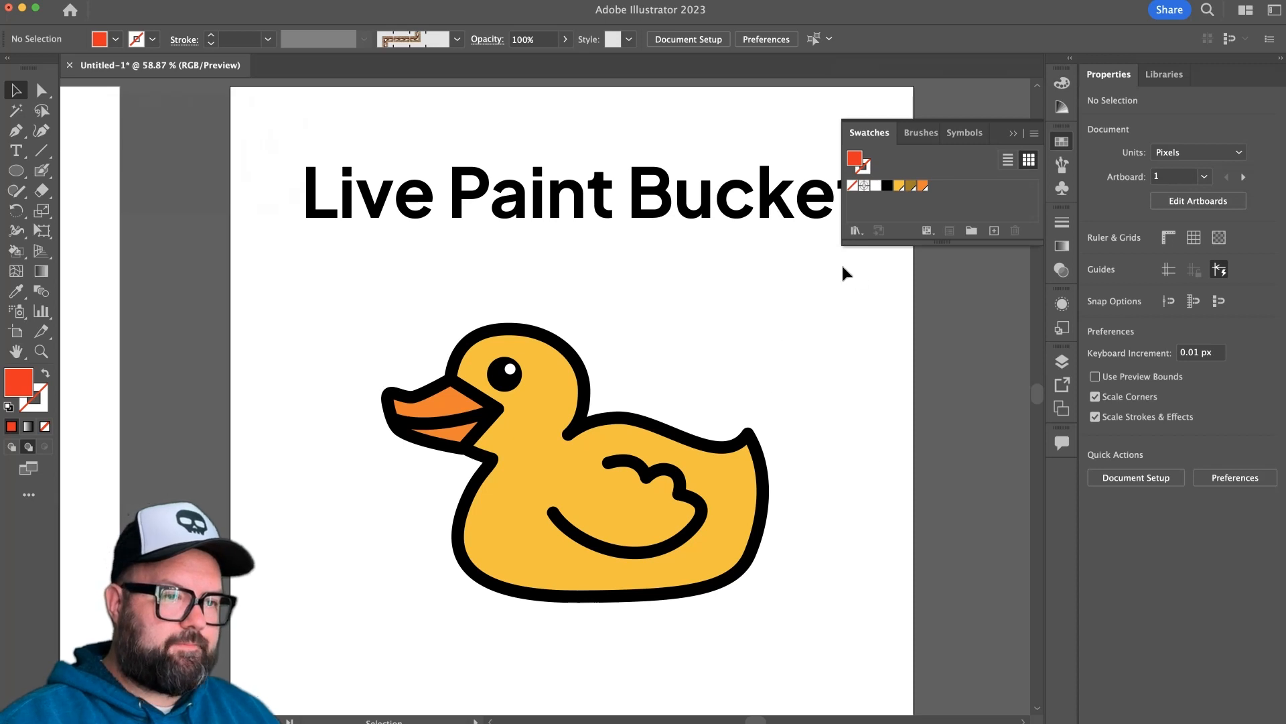
On the Paint Modes artboard, paint the duck's body yellow beneath the outline with the Blob Brush in Draw Behind mode.
key(space)
mouse_move(784, 324)
mouse_down()
mouse_move(630, 344)
mouse_move(287, 353)
mouse_up()
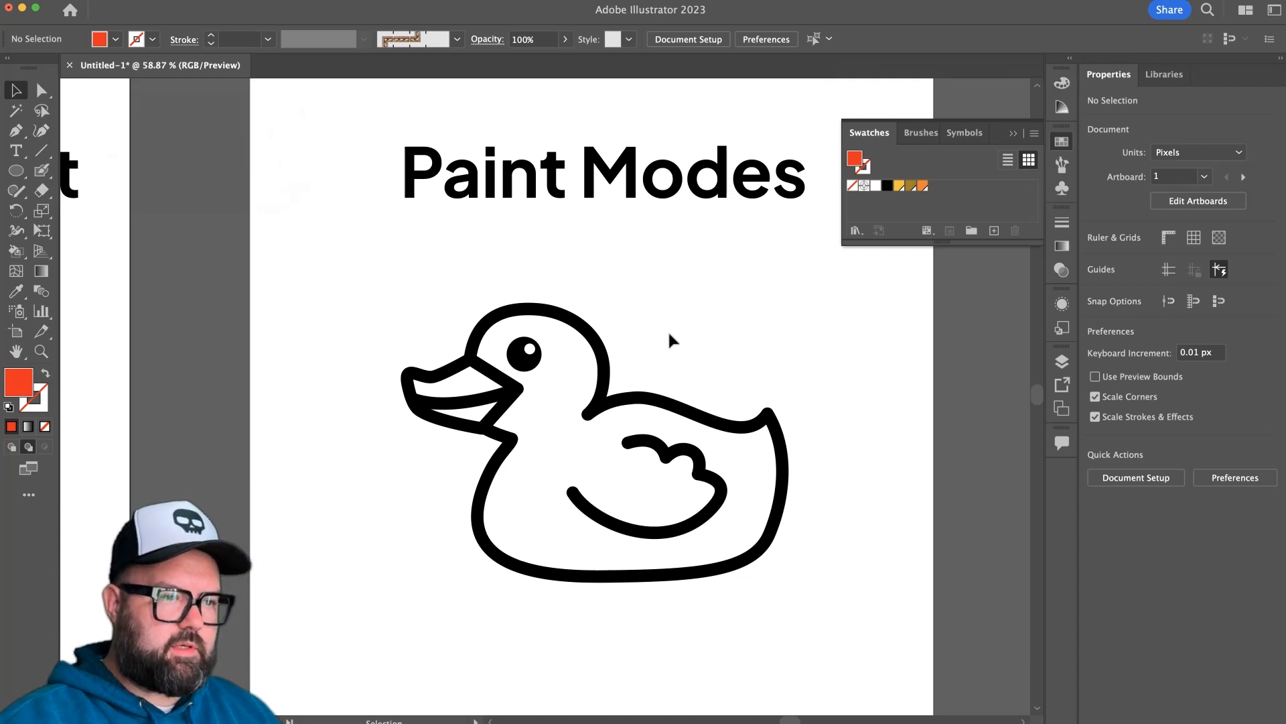
drag(773, 281, 361, 603)
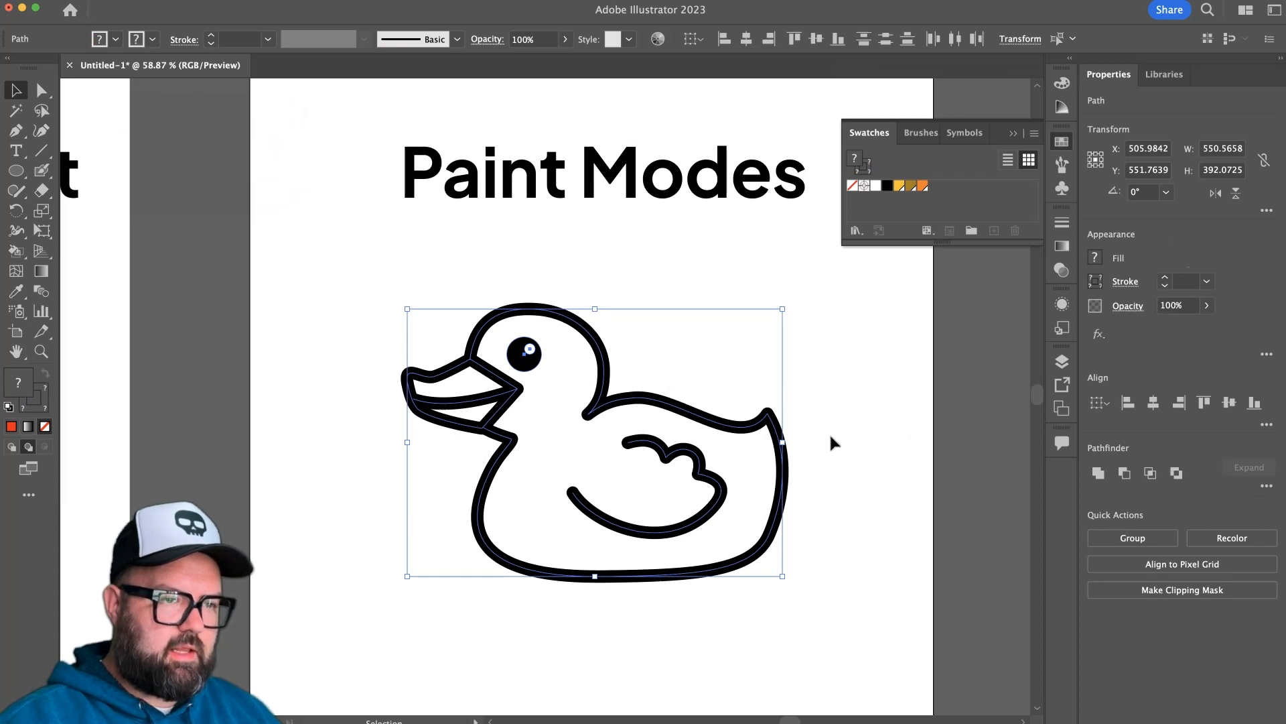
click(690, 400)
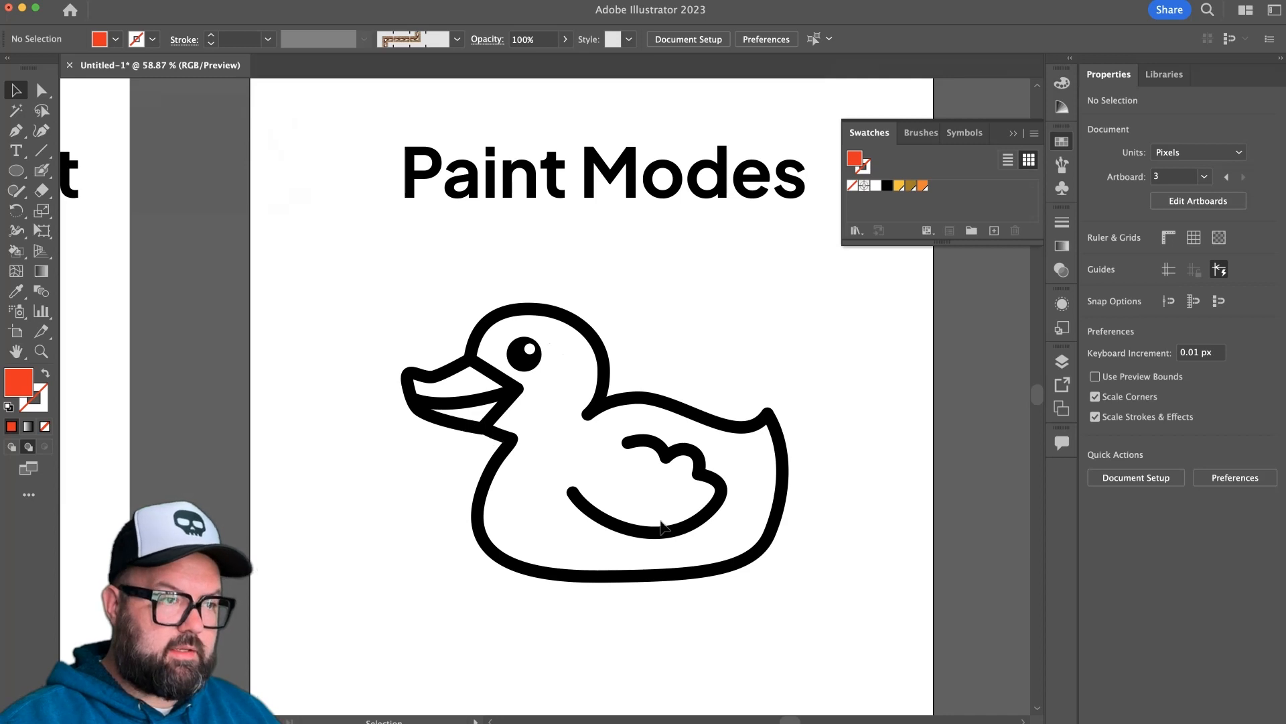
click(44, 175)
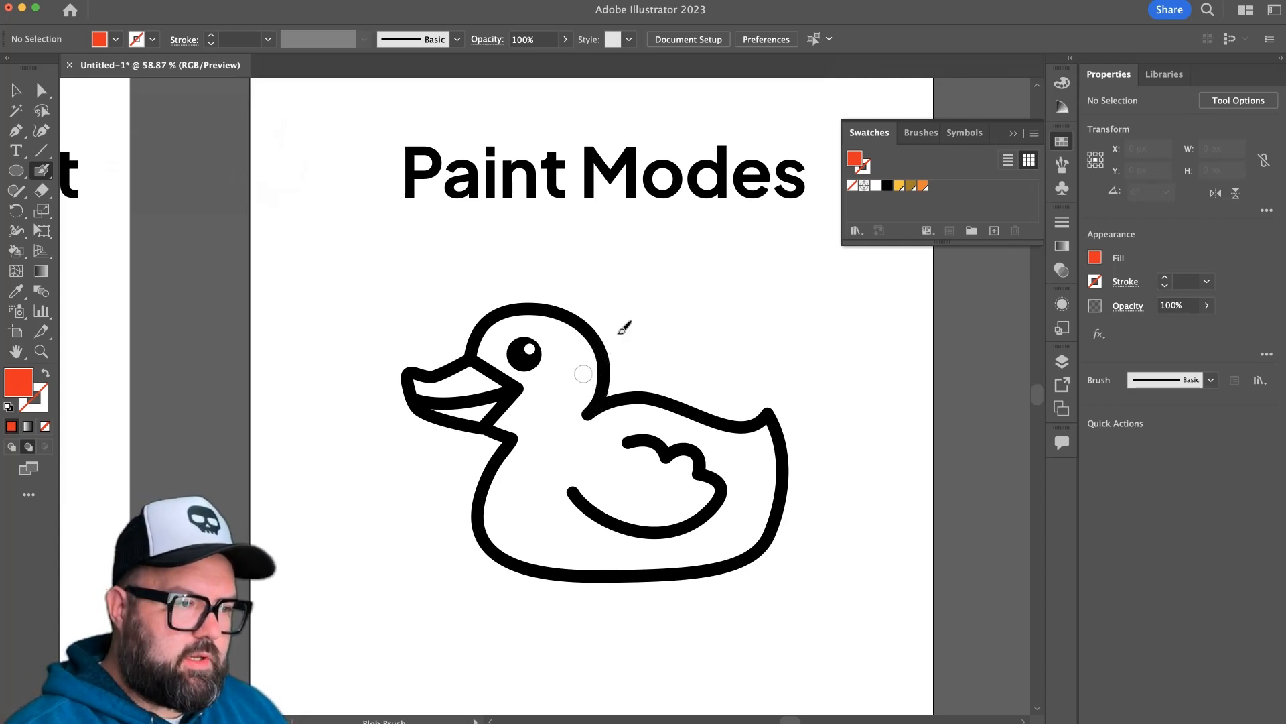
click(901, 189)
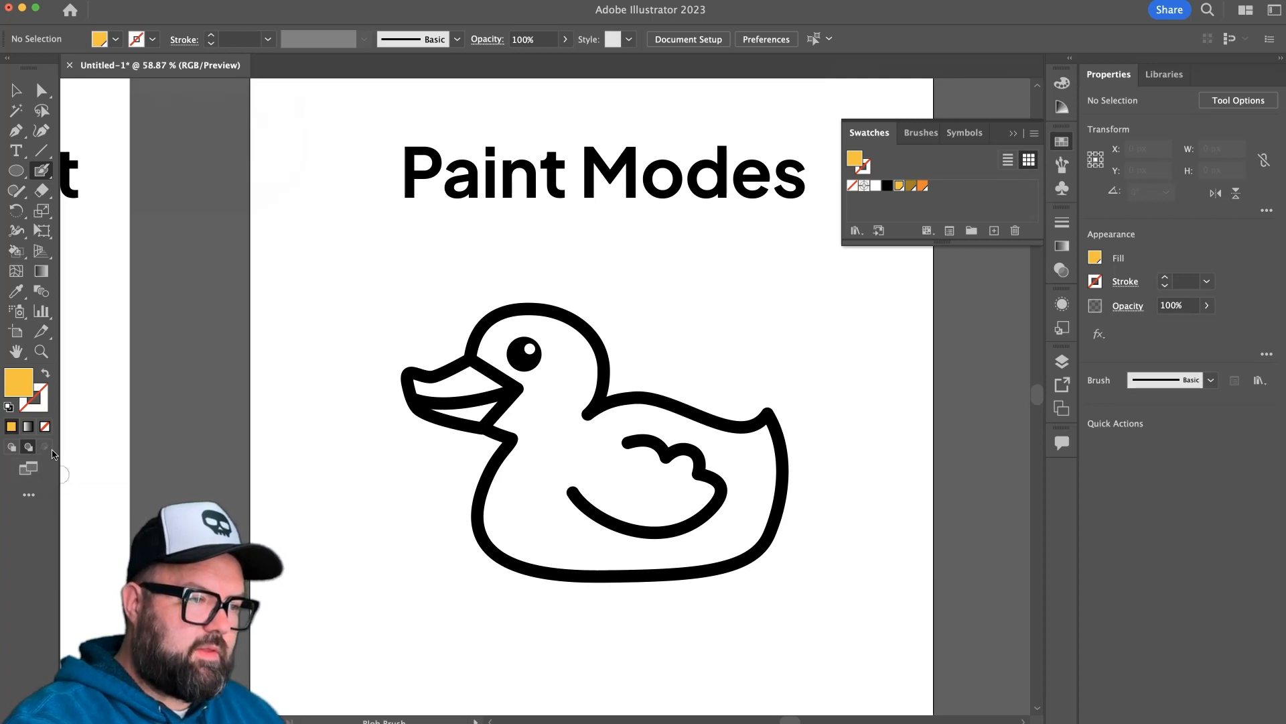
click(32, 448)
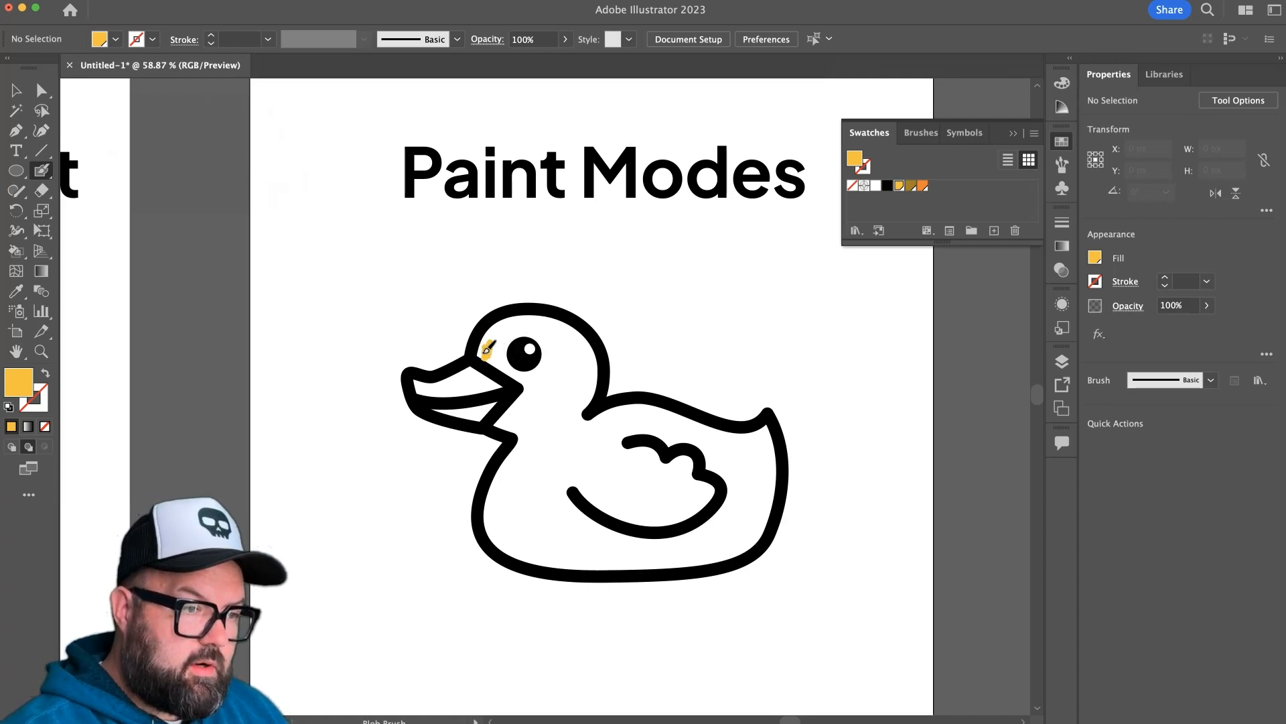
mouse_move(477, 349)
mouse_down()
mouse_move(530, 387)
mouse_move(499, 429)
mouse_move(522, 439)
mouse_move(518, 450)
mouse_up()
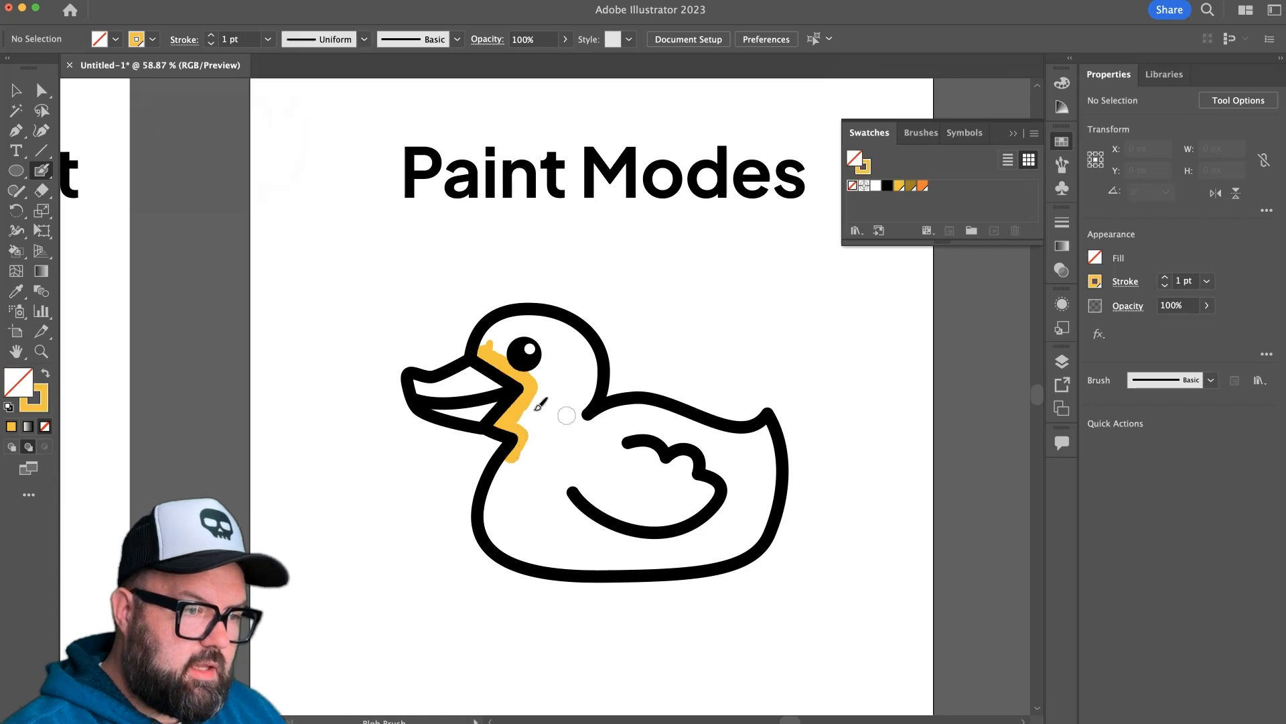
mouse_move(494, 343)
mouse_down()
mouse_move(511, 319)
mouse_move(487, 343)
mouse_up()
mouse_move(515, 325)
mouse_down()
mouse_move(572, 328)
mouse_move(593, 376)
mouse_move(587, 411)
mouse_move(554, 341)
mouse_move(543, 377)
mouse_move(575, 424)
mouse_move(546, 406)
mouse_move(519, 467)
mouse_move(547, 475)
mouse_move(559, 433)
mouse_move(585, 446)
mouse_move(602, 417)
mouse_move(639, 414)
mouse_move(745, 445)
mouse_move(732, 460)
mouse_move(627, 446)
mouse_move(690, 453)
mouse_move(689, 478)
mouse_move(719, 487)
mouse_move(765, 440)
mouse_move(770, 486)
mouse_move(759, 522)
mouse_move(723, 539)
mouse_move(738, 543)
mouse_move(670, 559)
mouse_move(700, 509)
mouse_move(667, 536)
mouse_move(629, 516)
mouse_move(624, 466)
mouse_move(546, 536)
mouse_move(512, 470)
mouse_move(503, 508)
mouse_move(518, 541)
mouse_move(549, 562)
mouse_move(601, 556)
mouse_move(589, 565)
mouse_move(742, 546)
mouse_up()
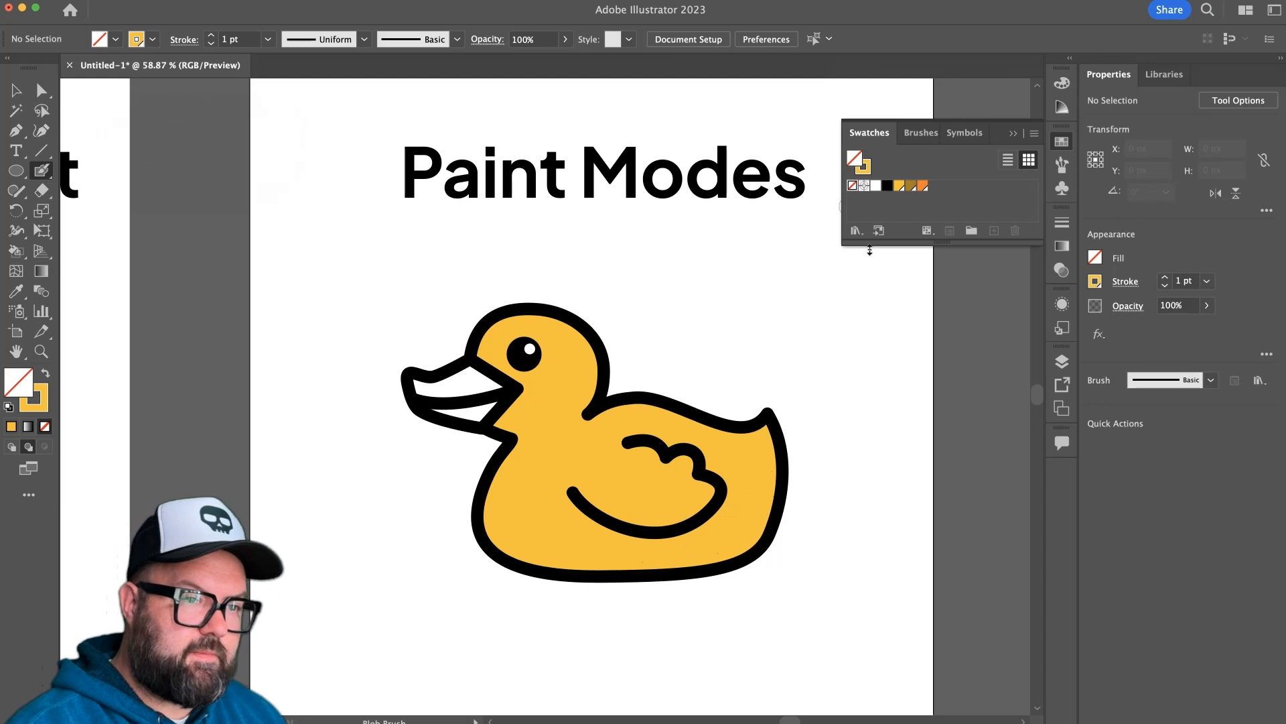
Paint the duck's beak with the orange swatch beneath the outline and return to the Selection tool.
click(867, 170)
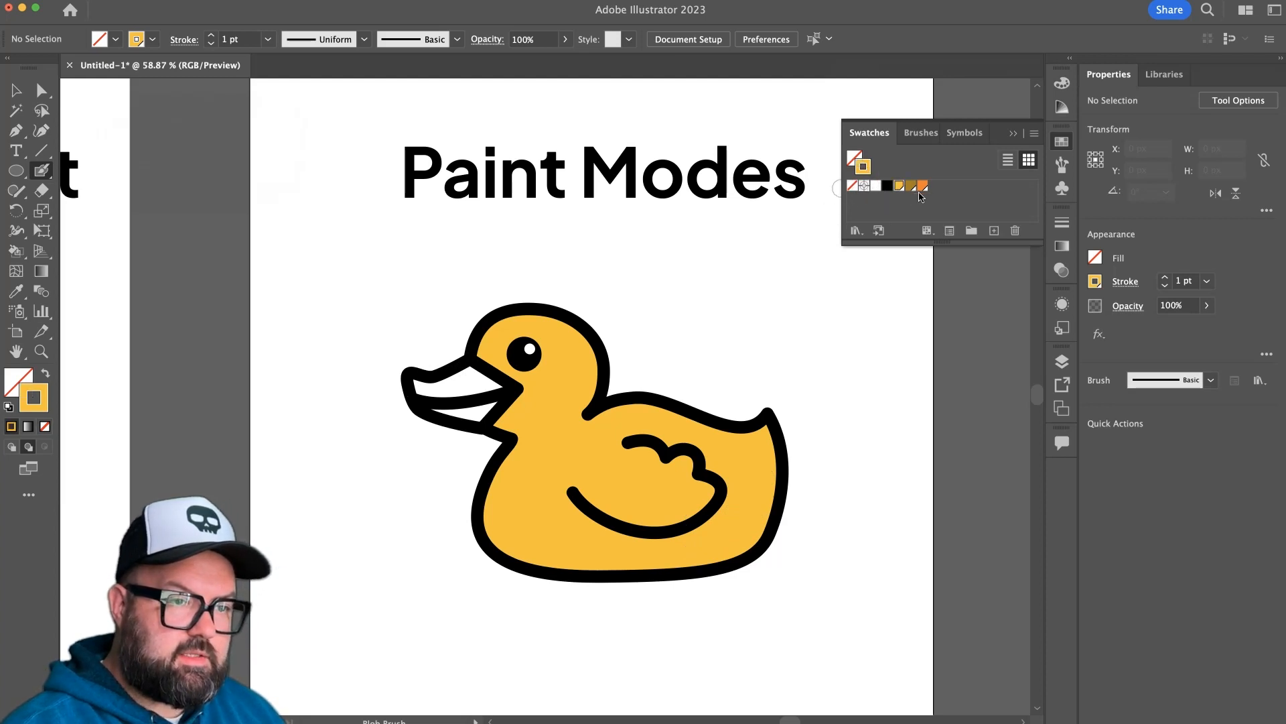
click(922, 186)
mouse_move(472, 392)
mouse_down()
mouse_move(485, 380)
mouse_move(501, 392)
mouse_move(486, 410)
mouse_move(462, 409)
mouse_move(419, 385)
mouse_move(472, 367)
mouse_move(479, 402)
mouse_move(453, 394)
mouse_up()
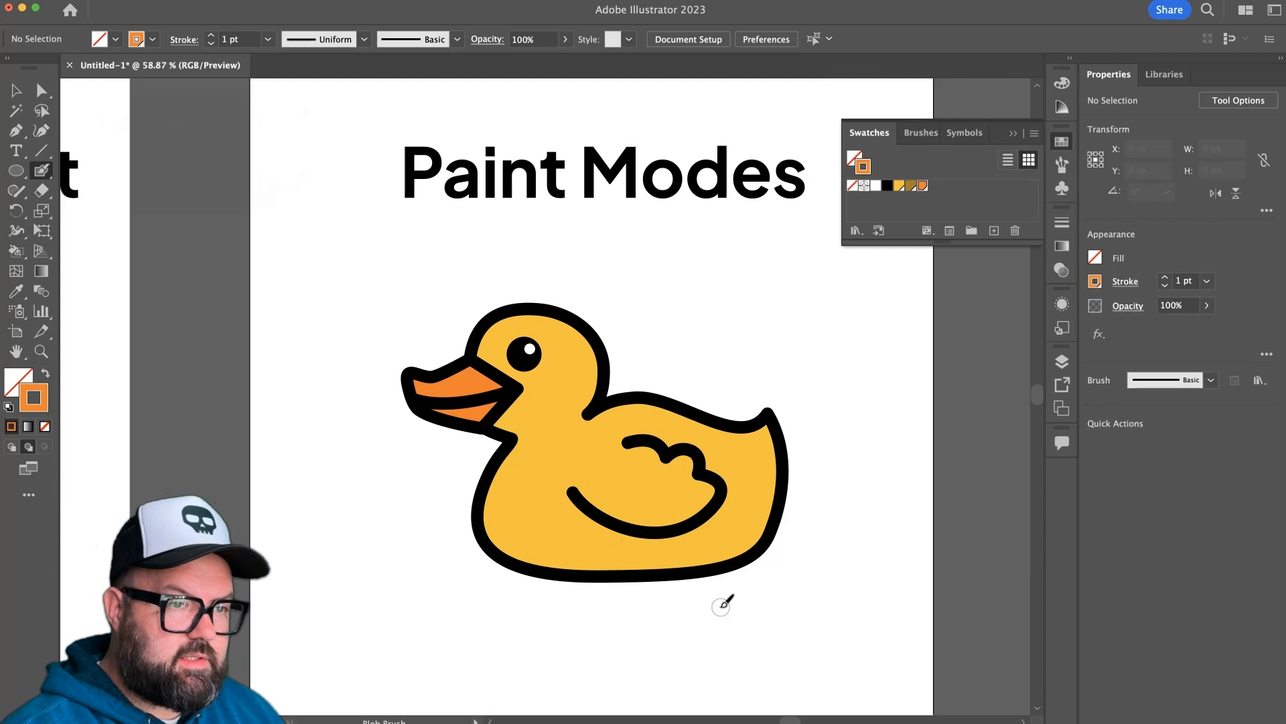
key(v)
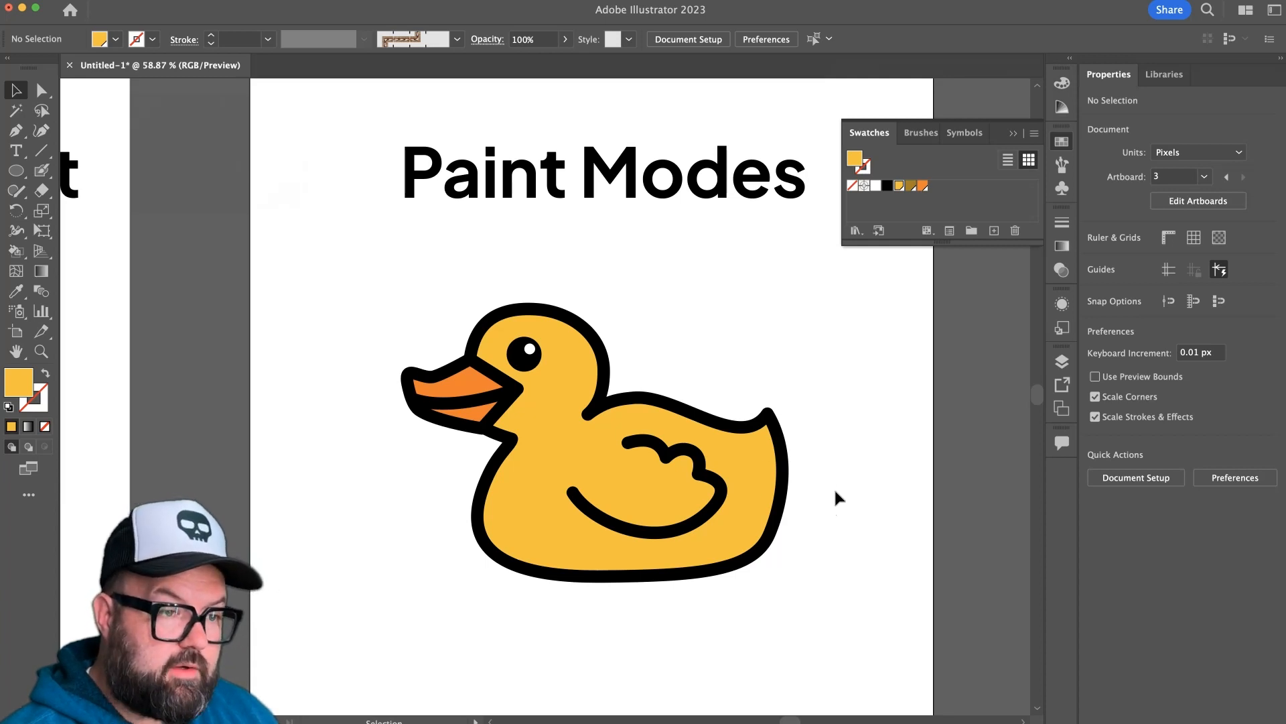
Directly select the yellow body shape inside its group and switch to Draw Inside mode.
click(749, 514)
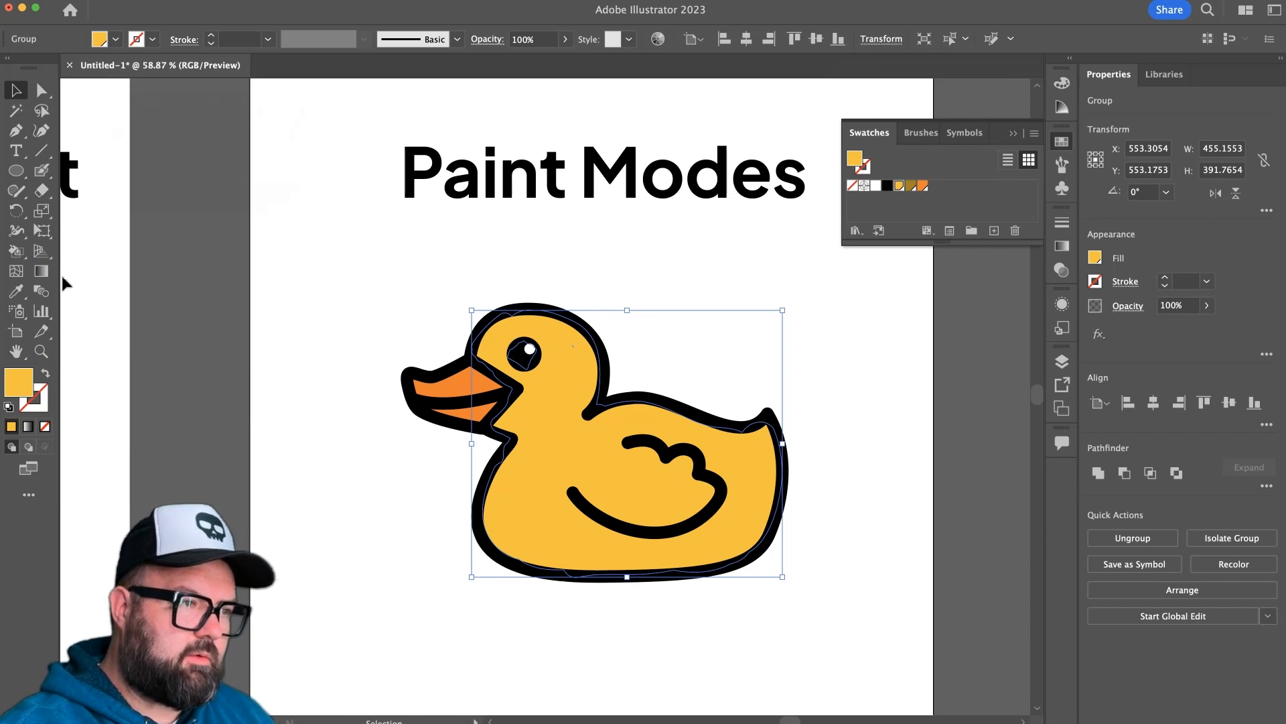
click(46, 174)
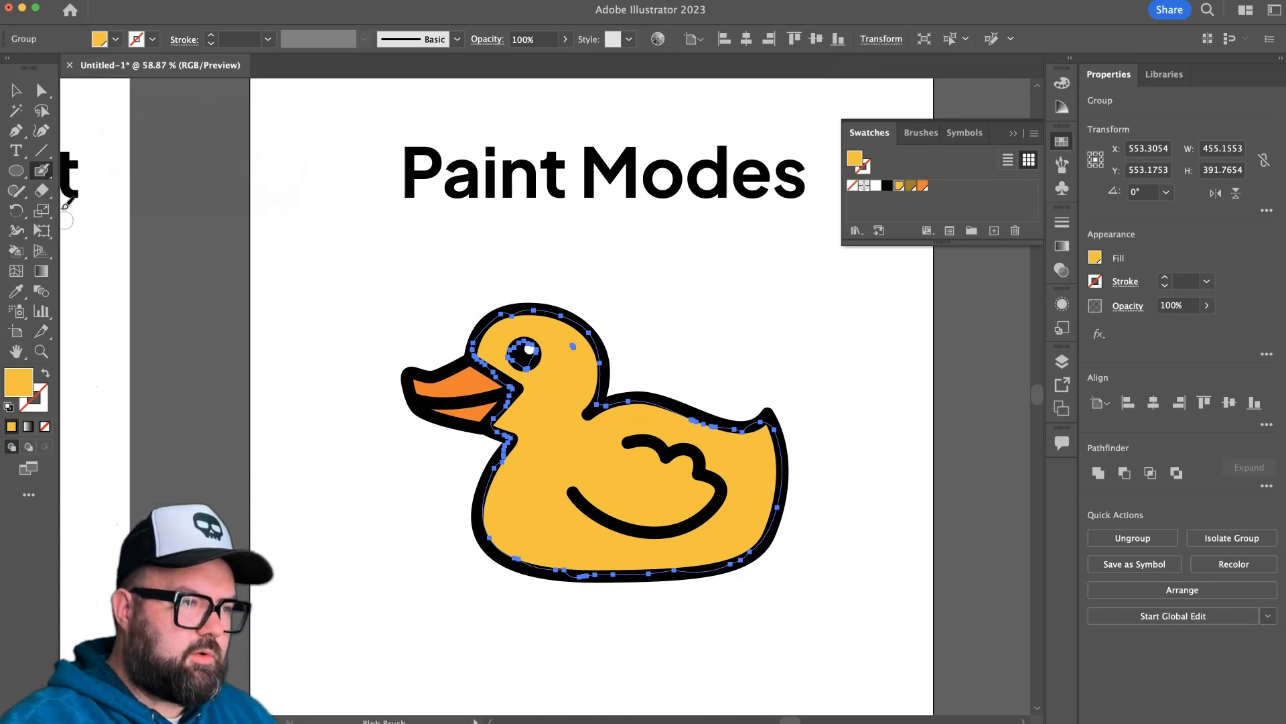
click(42, 91)
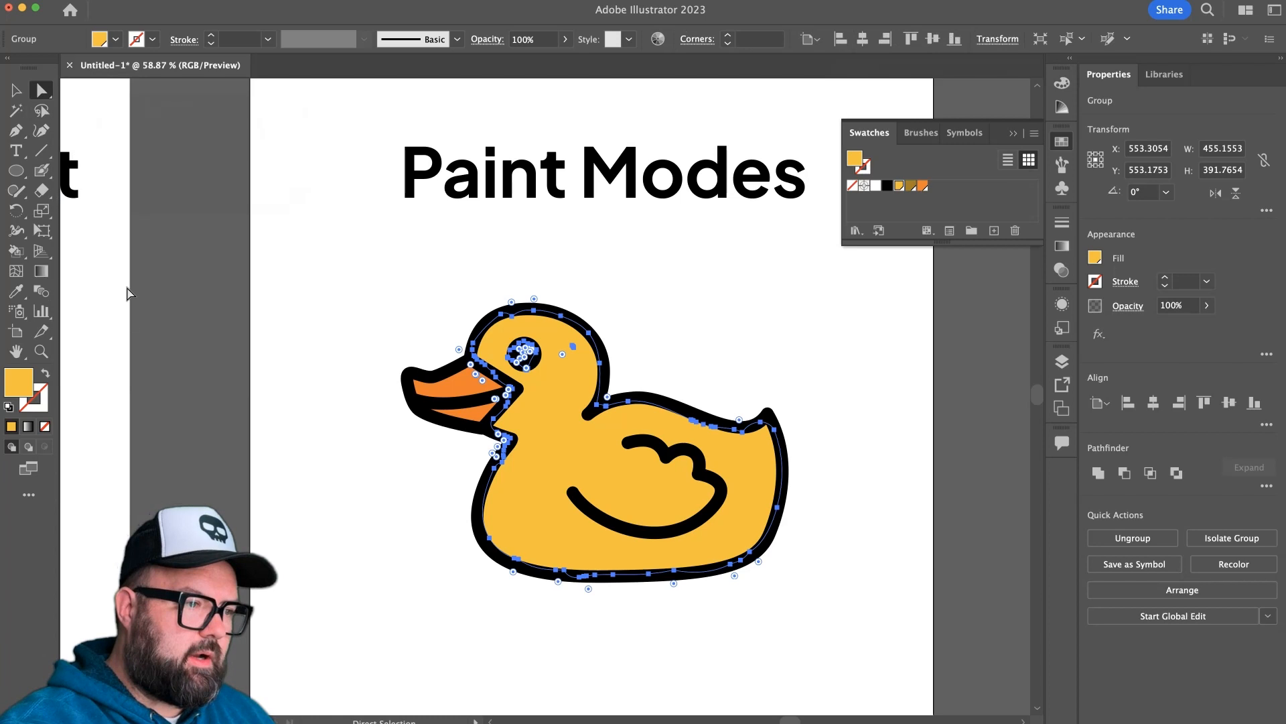
click(345, 460)
click(562, 451)
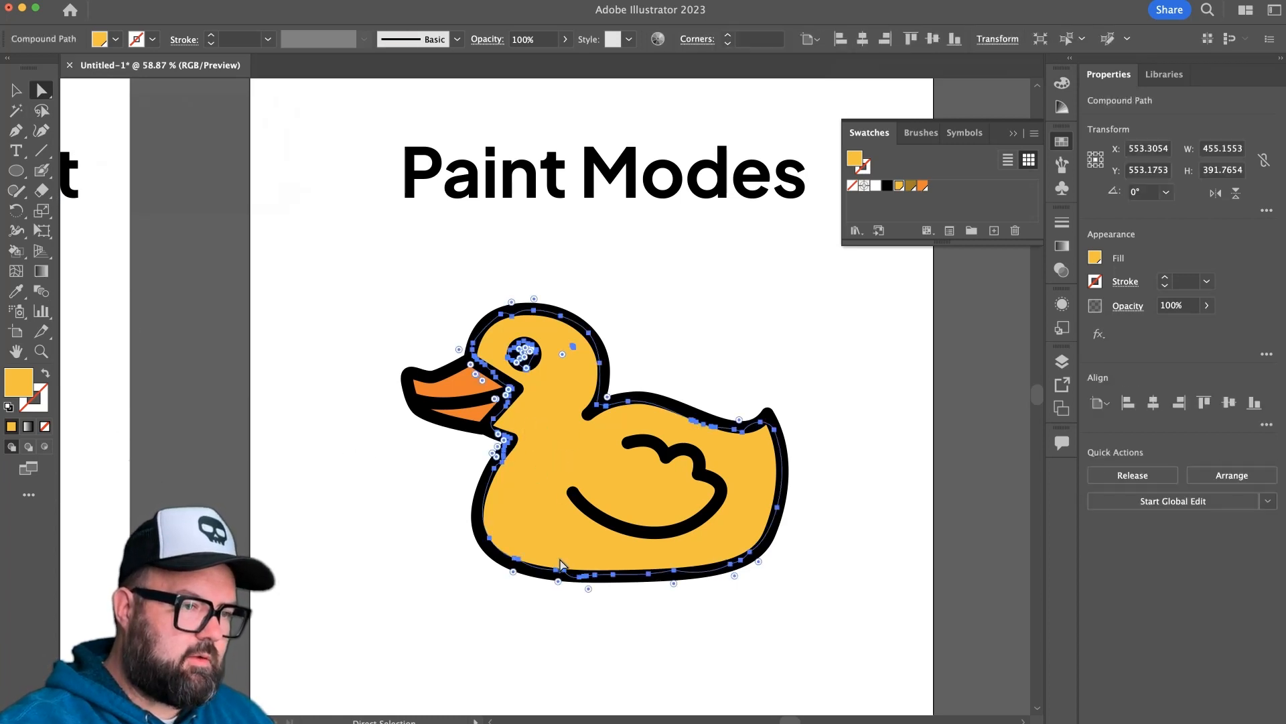
click(46, 446)
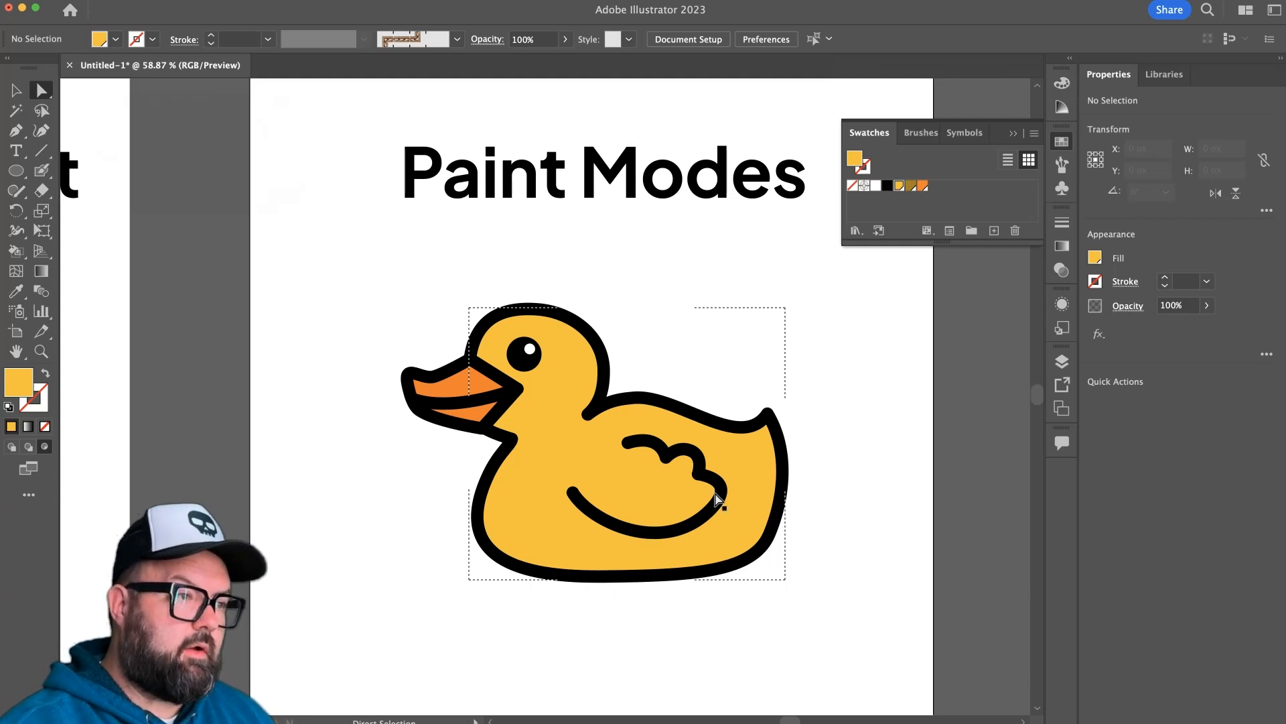
Paint a shadow under the wing's lower curve inside the body with the Blob Brush and the brownish dark-yellow swatch.
click(44, 176)
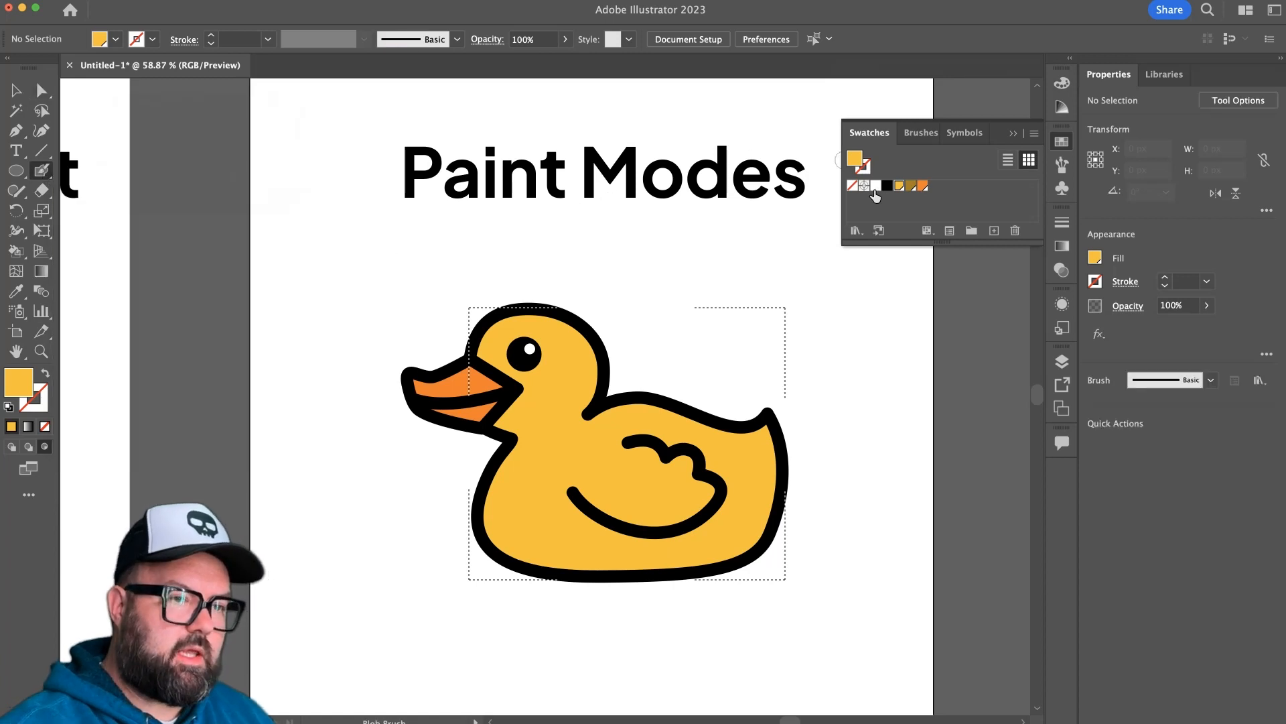
click(911, 189)
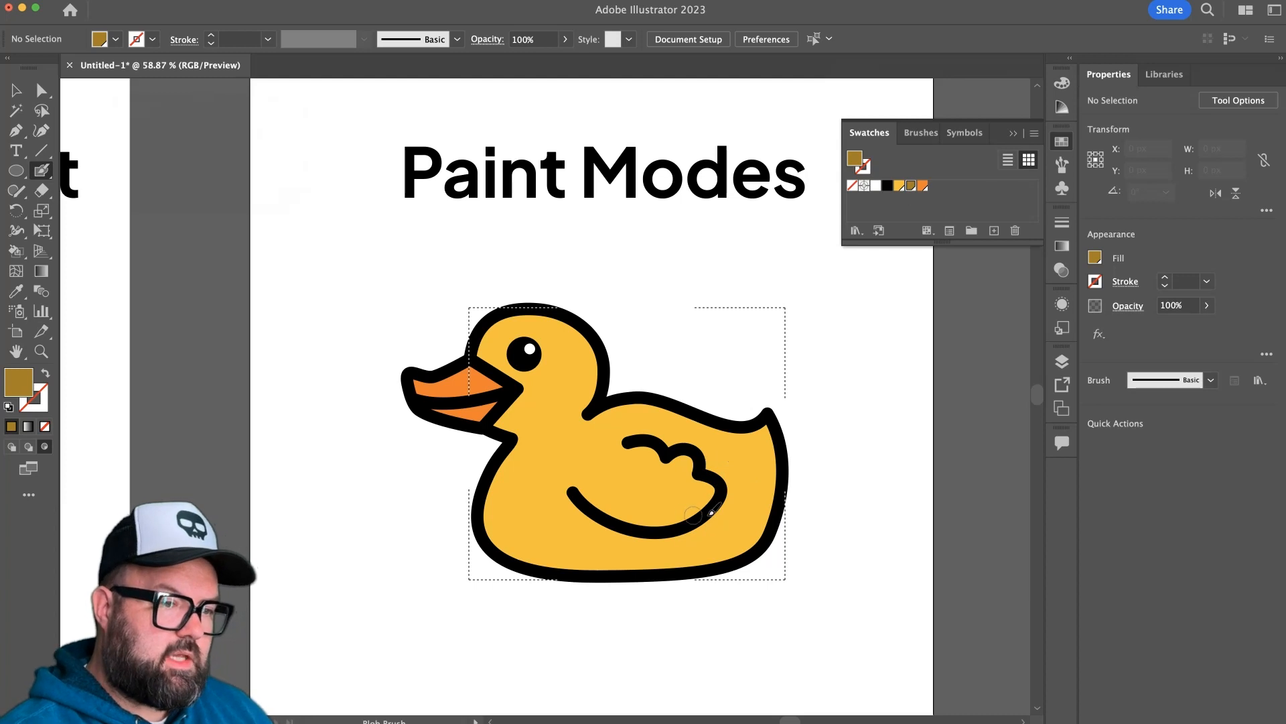
mouse_move(649, 462)
mouse_down()
mouse_move(680, 461)
mouse_move(704, 436)
mouse_up()
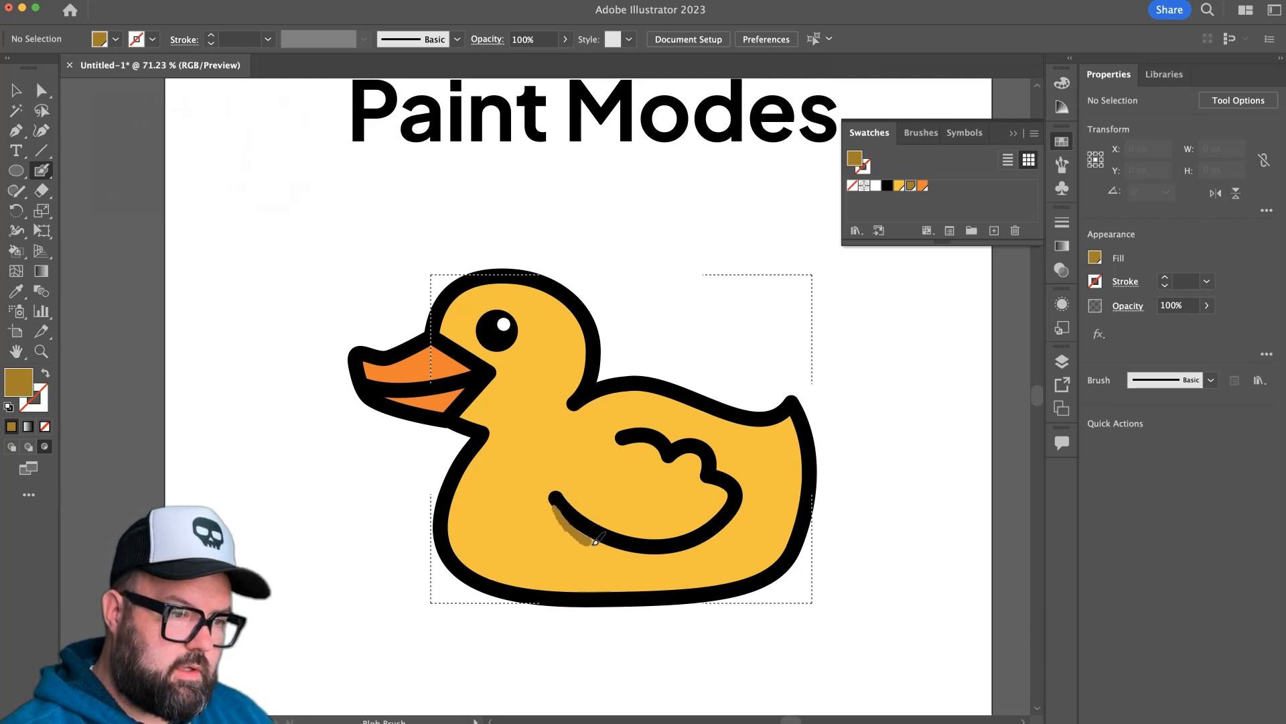
mouse_move(612, 550)
mouse_down()
mouse_move(707, 547)
mouse_move(739, 505)
mouse_move(705, 538)
mouse_up()
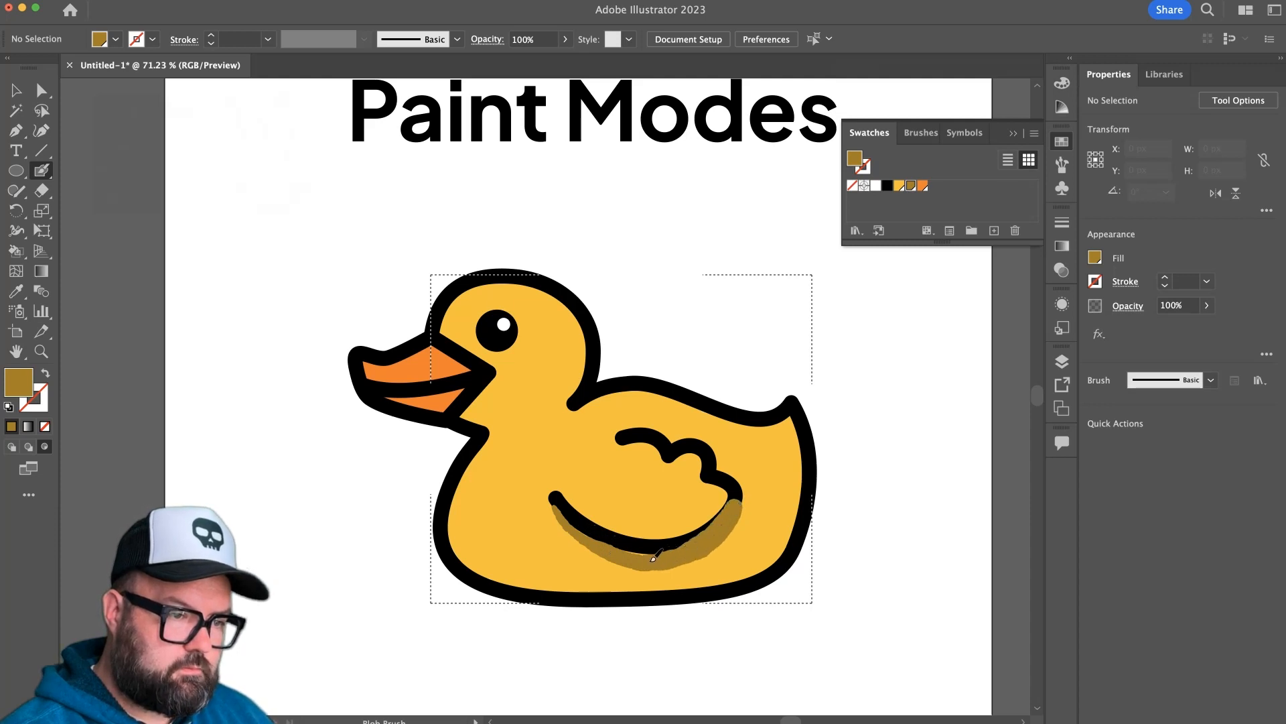
drag(610, 548, 690, 548)
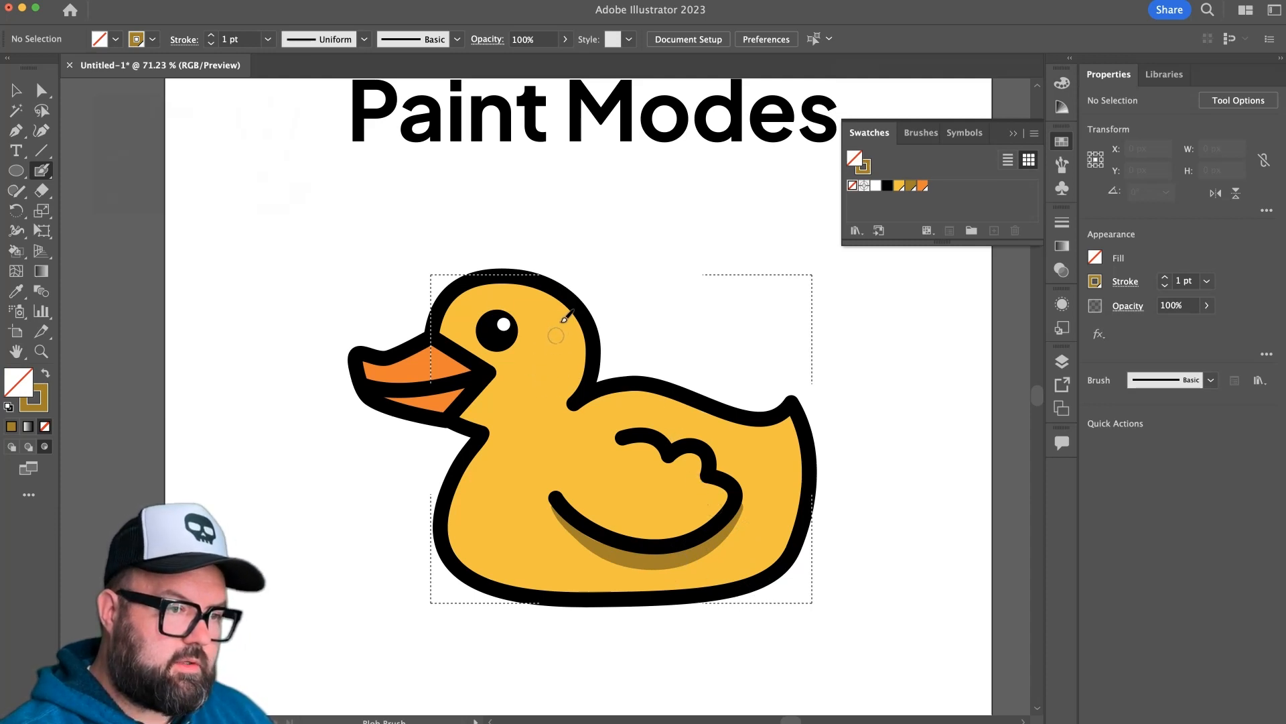
Paint curved feather strokes on the back of the head, and try one on the duck's back and undo it.
drag(540, 353, 574, 286)
drag(575, 242, 574, 238)
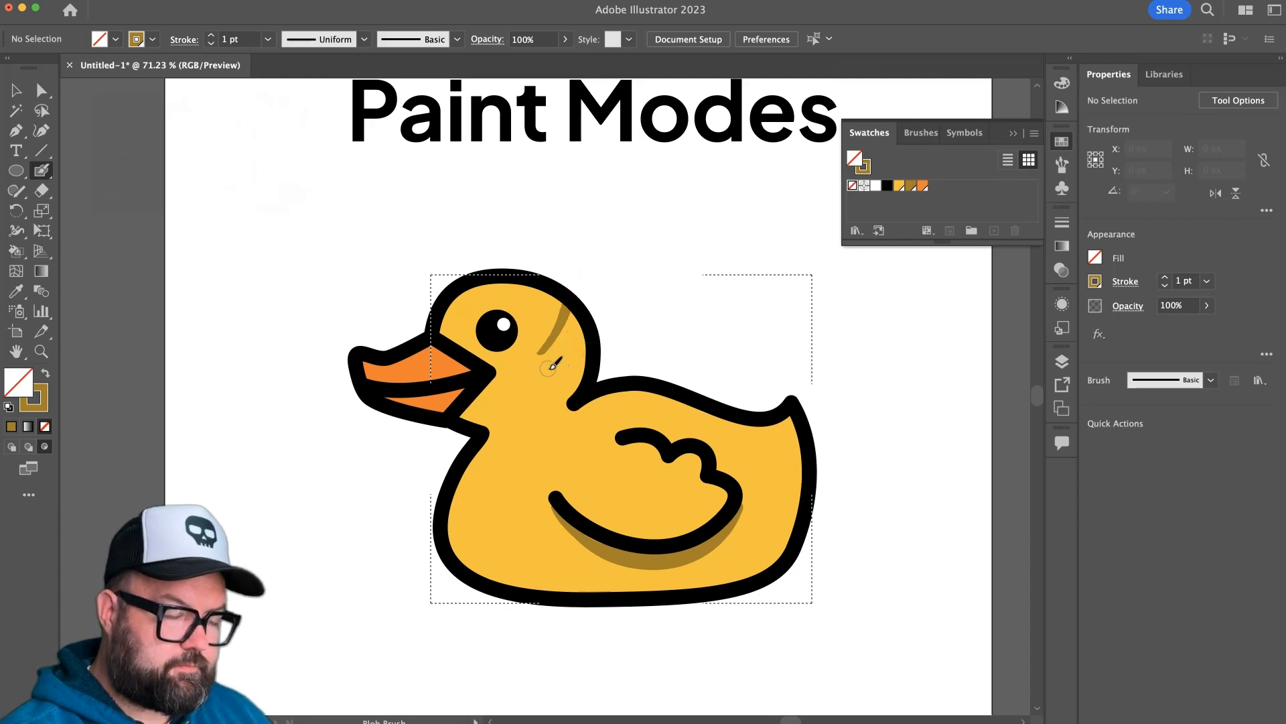
drag(551, 365, 607, 295)
drag(561, 406, 621, 325)
mouse_move(703, 288)
mouse_down()
mouse_move(670, 377)
mouse_move(698, 442)
mouse_up()
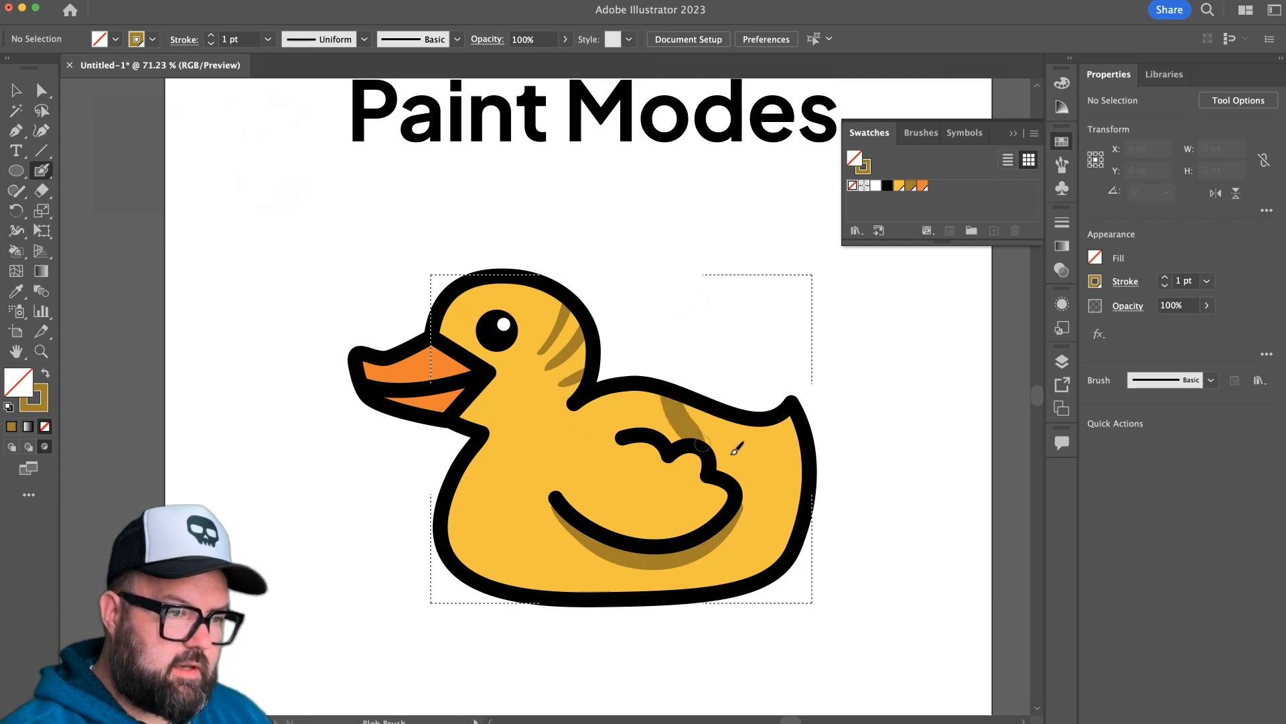
key(super+z)
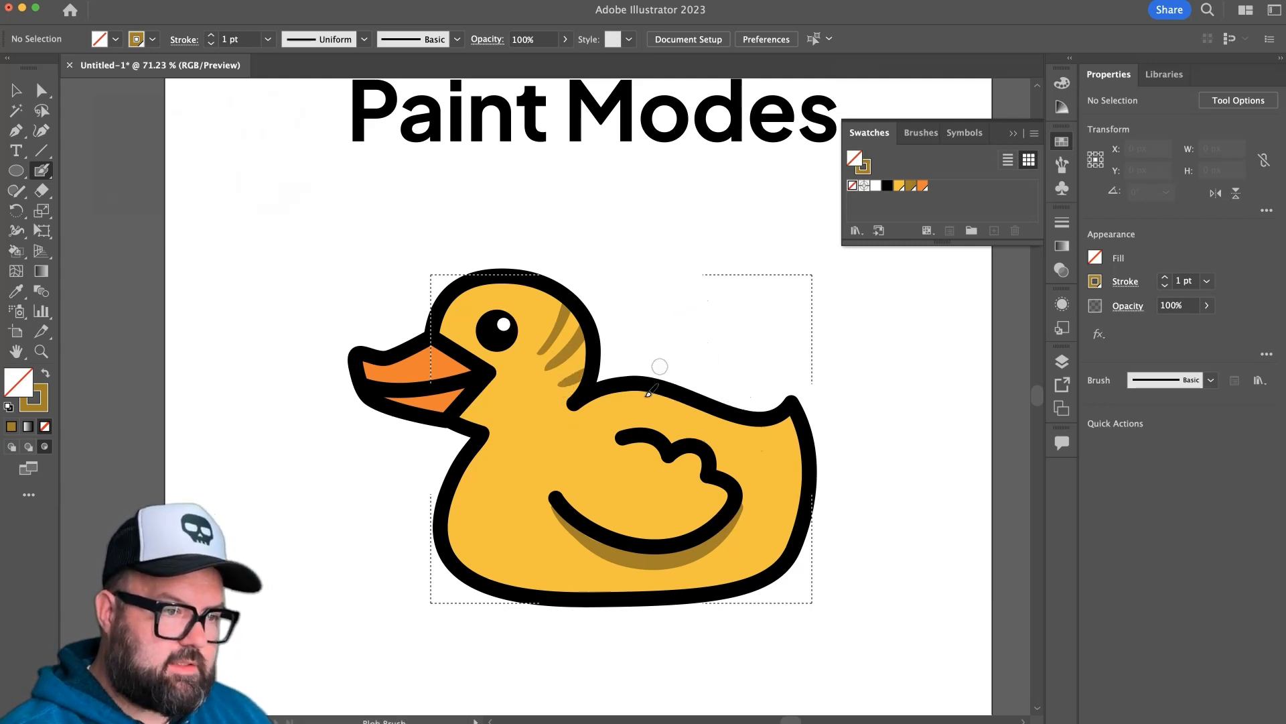
Paint short feather strokes along the front edge of the chest and return to Draw Normal mode.
mouse_move(438, 465)
mouse_down()
mouse_move(485, 464)
mouse_move(450, 494)
mouse_move(433, 480)
mouse_move(500, 490)
mouse_up()
mouse_move(432, 513)
mouse_down()
mouse_move(499, 515)
mouse_move(501, 532)
mouse_up()
drag(442, 574, 512, 543)
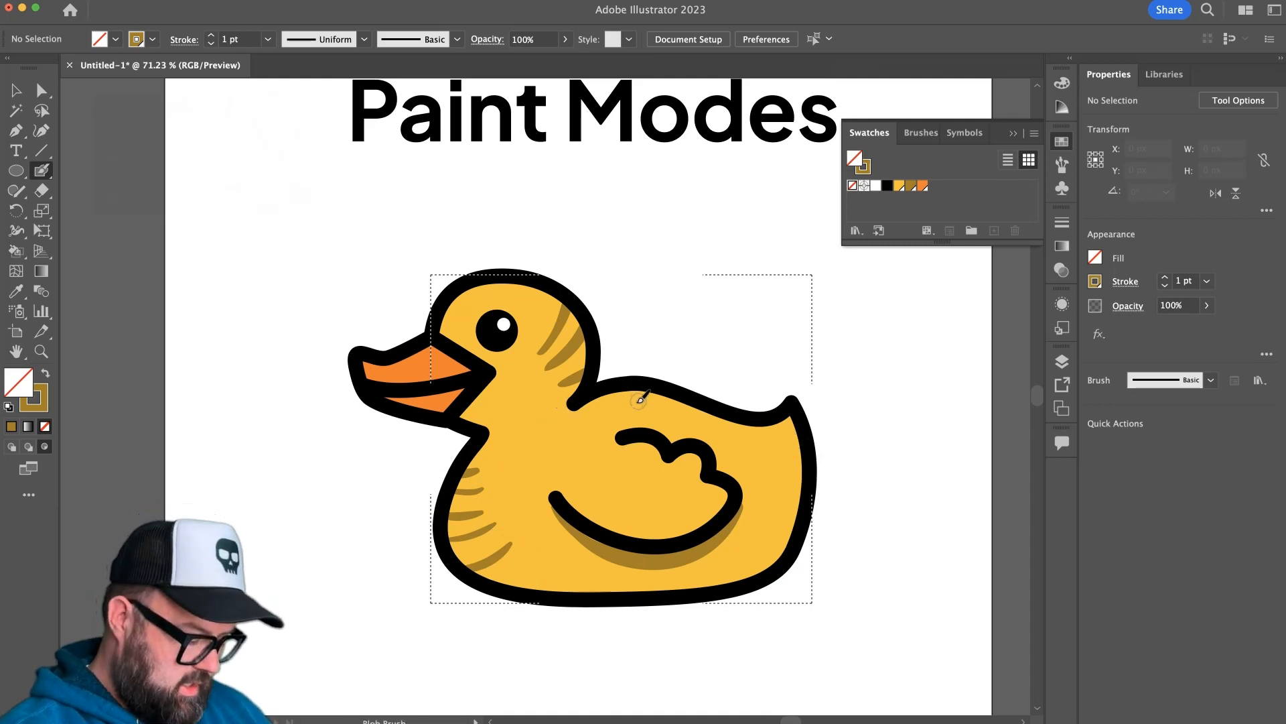
key(v)
key(shift+d)
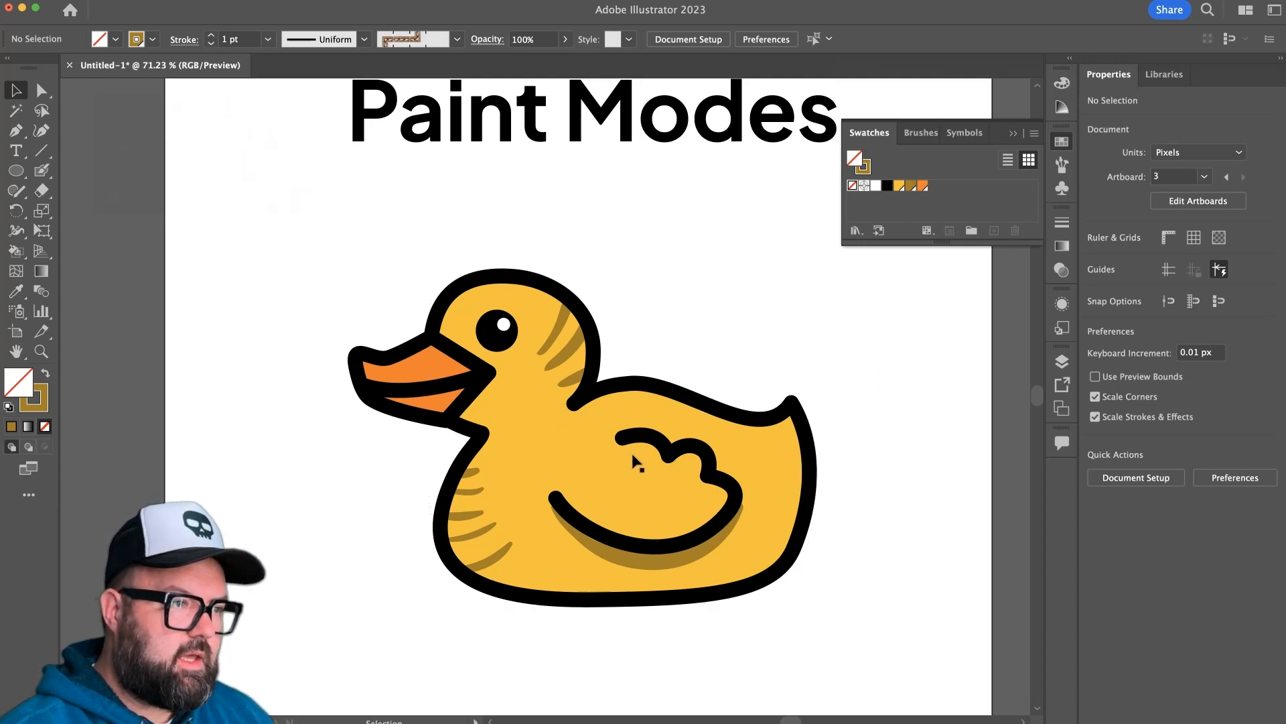
Directly select the orange beak shape and switch to Draw Inside mode.
click(41, 90)
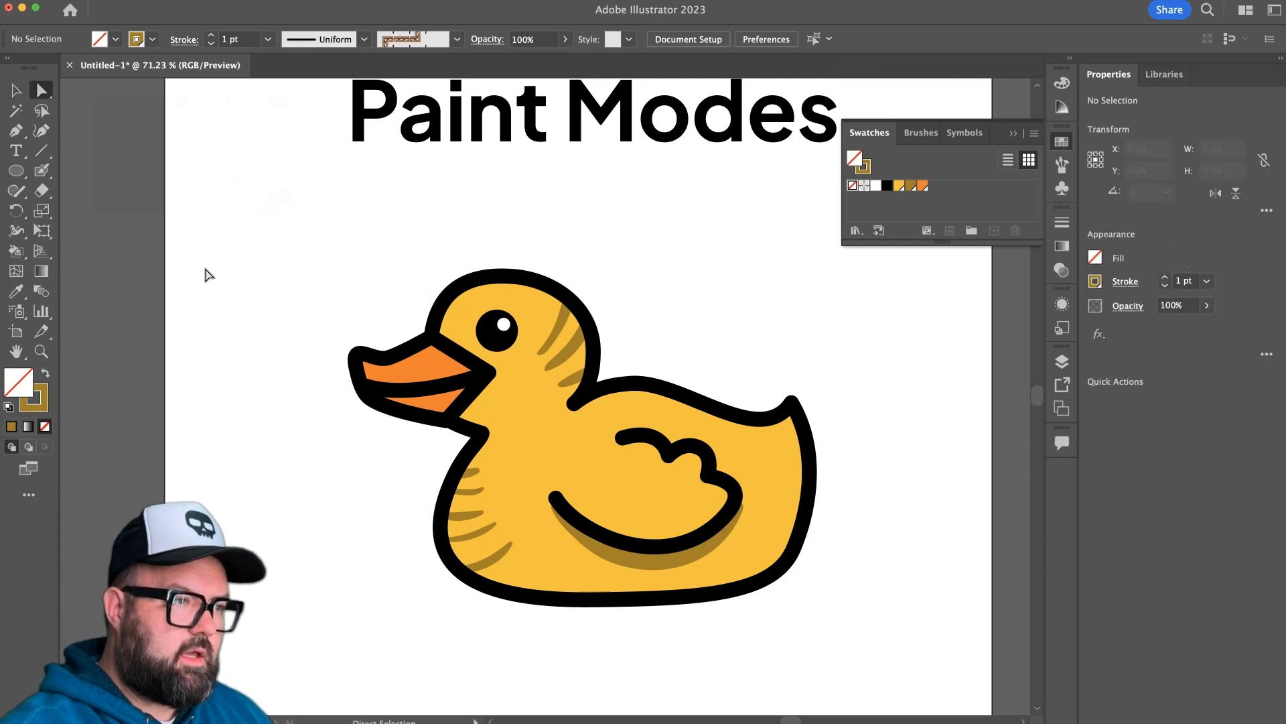
click(454, 377)
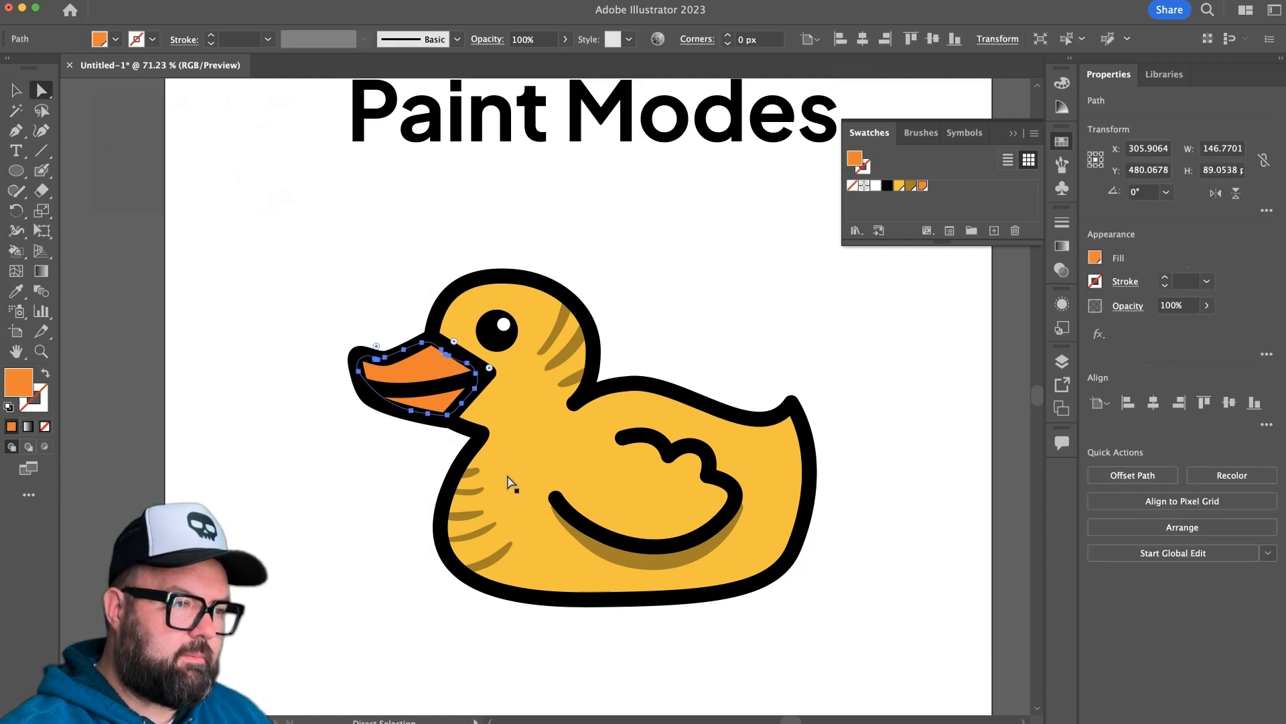
click(45, 447)
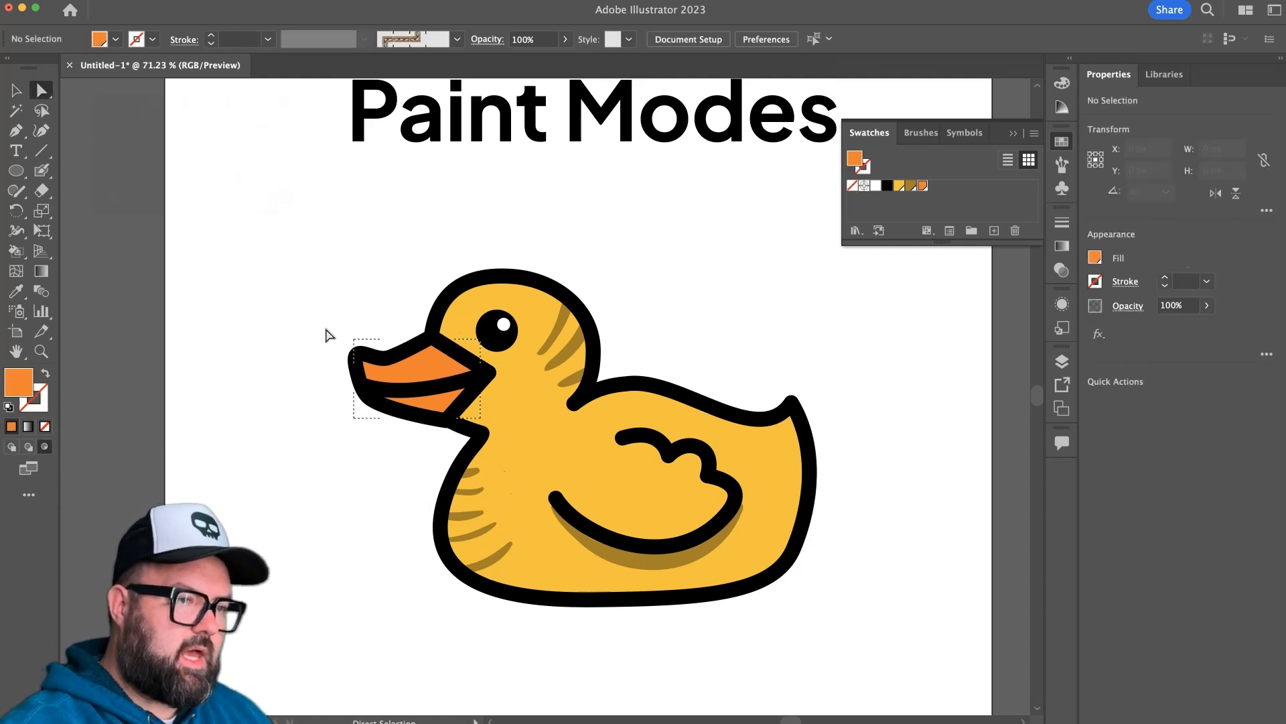
Create a darker global swatch from the beak's orange by lowering its brightness in HSB color mode.
click(995, 234)
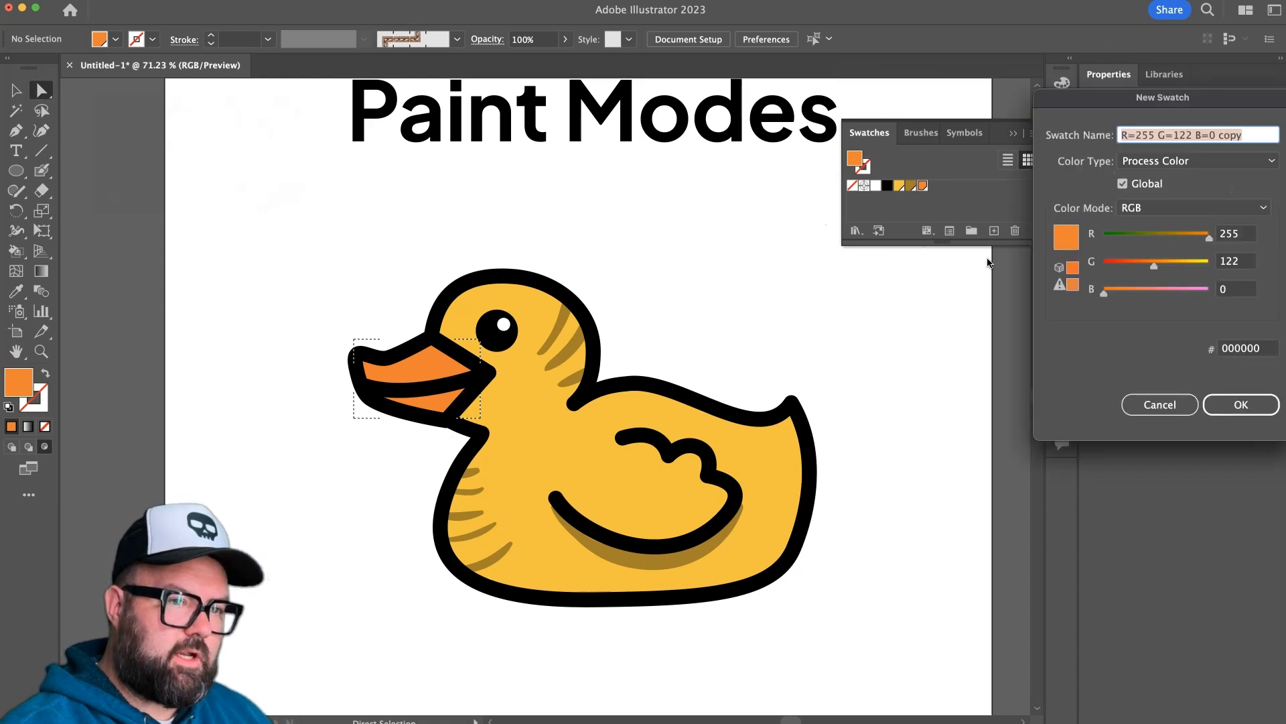
click(1263, 212)
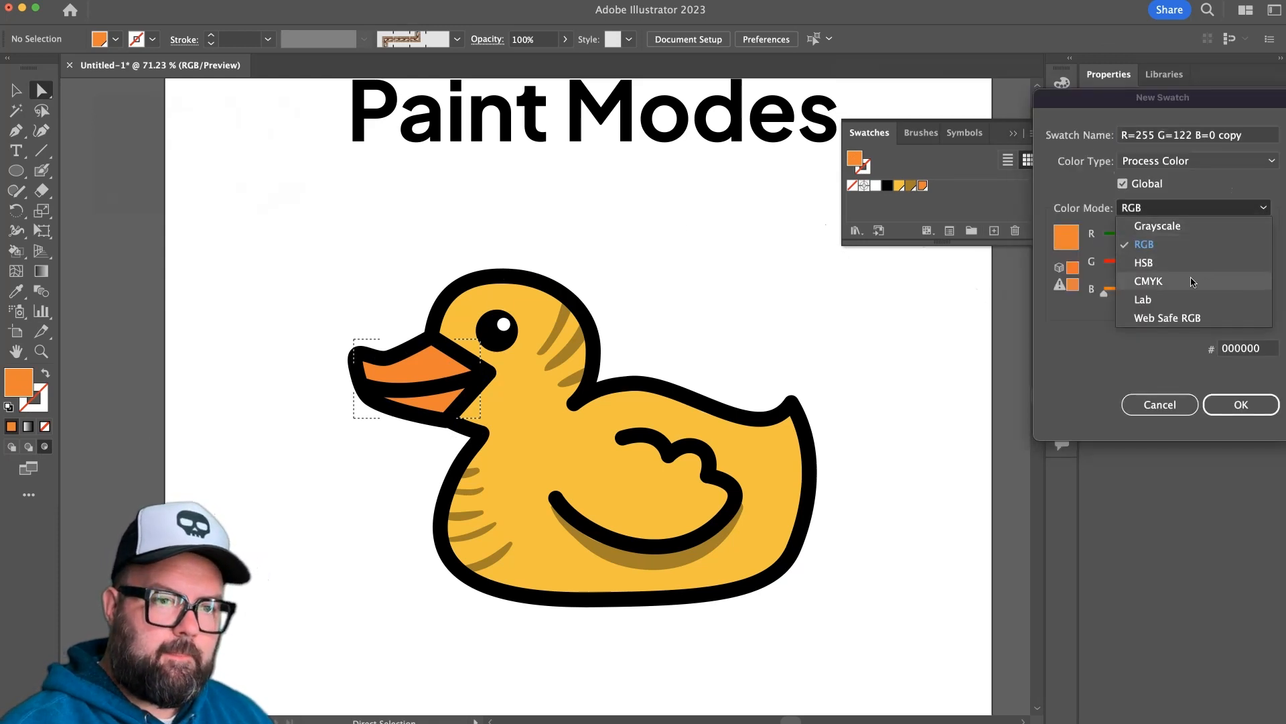
click(1132, 263)
drag(1206, 291, 1170, 291)
click(1240, 387)
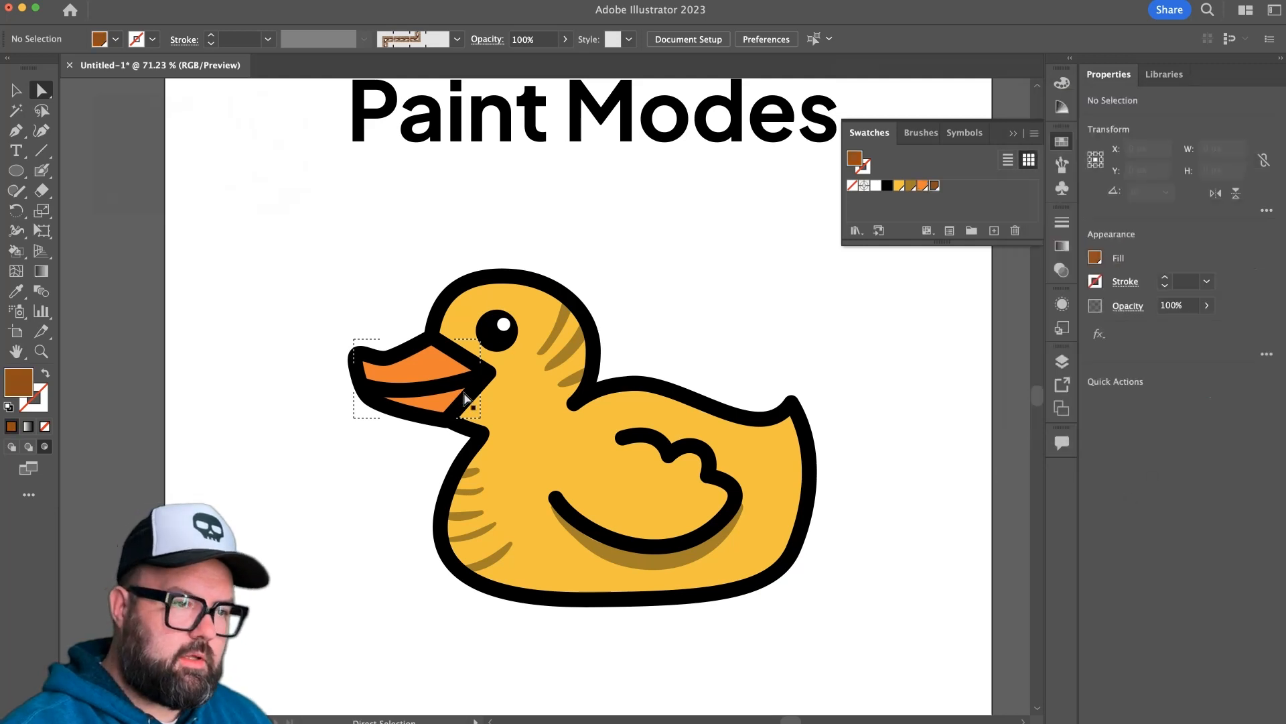
Paint a shadow inside the lower beak beneath the mouth line with the Blob Brush and leave Draw Inside mode.
click(41, 170)
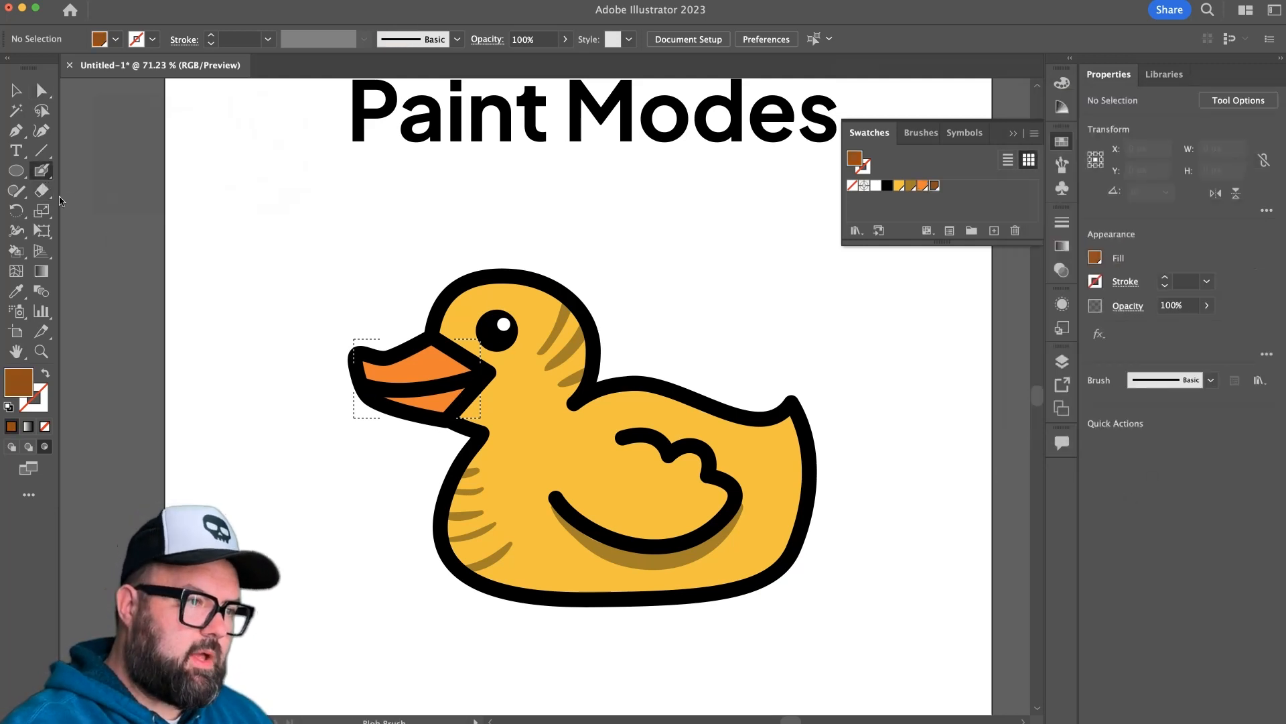
mouse_move(395, 391)
mouse_down()
mouse_move(468, 384)
mouse_move(377, 392)
mouse_up()
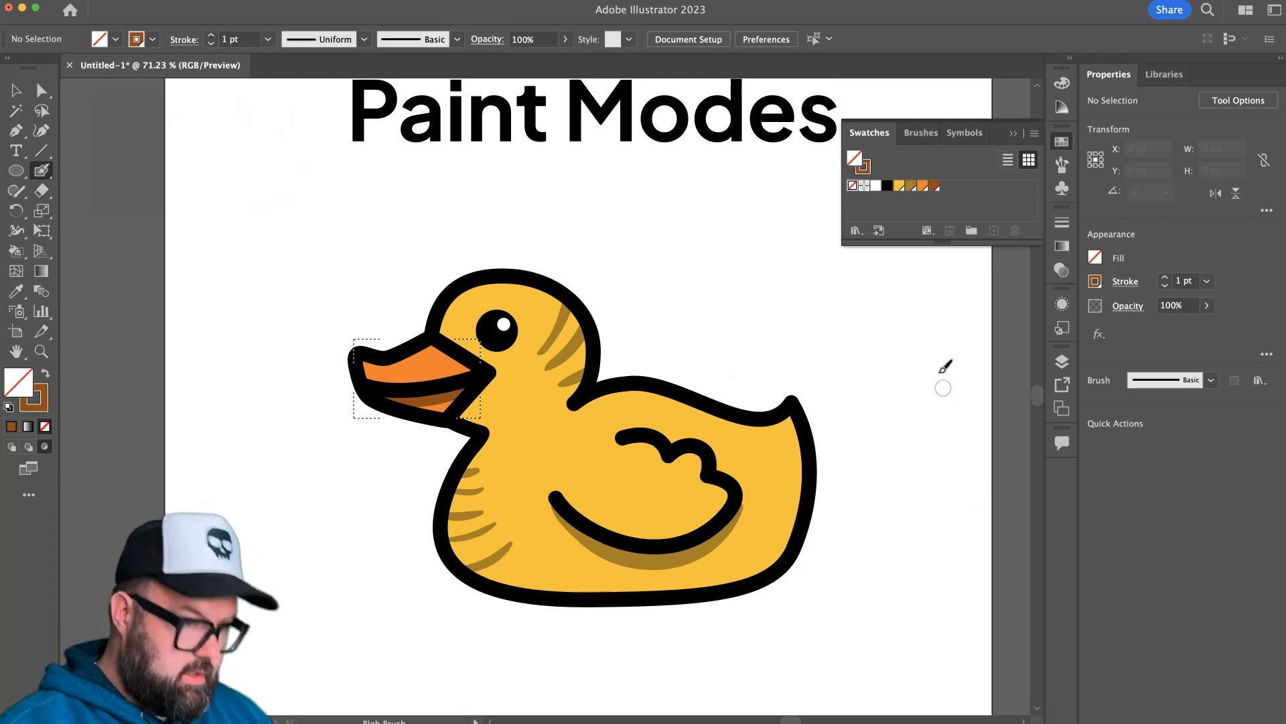
key(v)
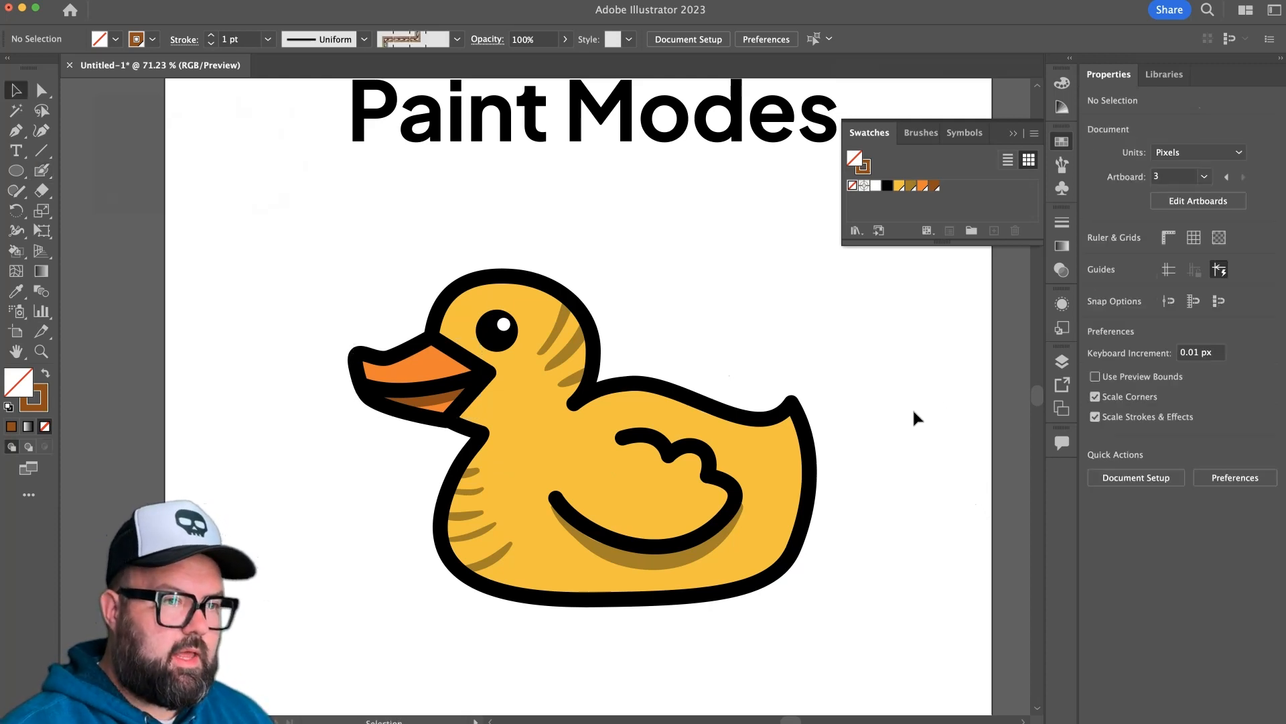
drag(915, 342, 915, 436)
drag(793, 435, 736, 444)
drag(702, 500, 753, 501)
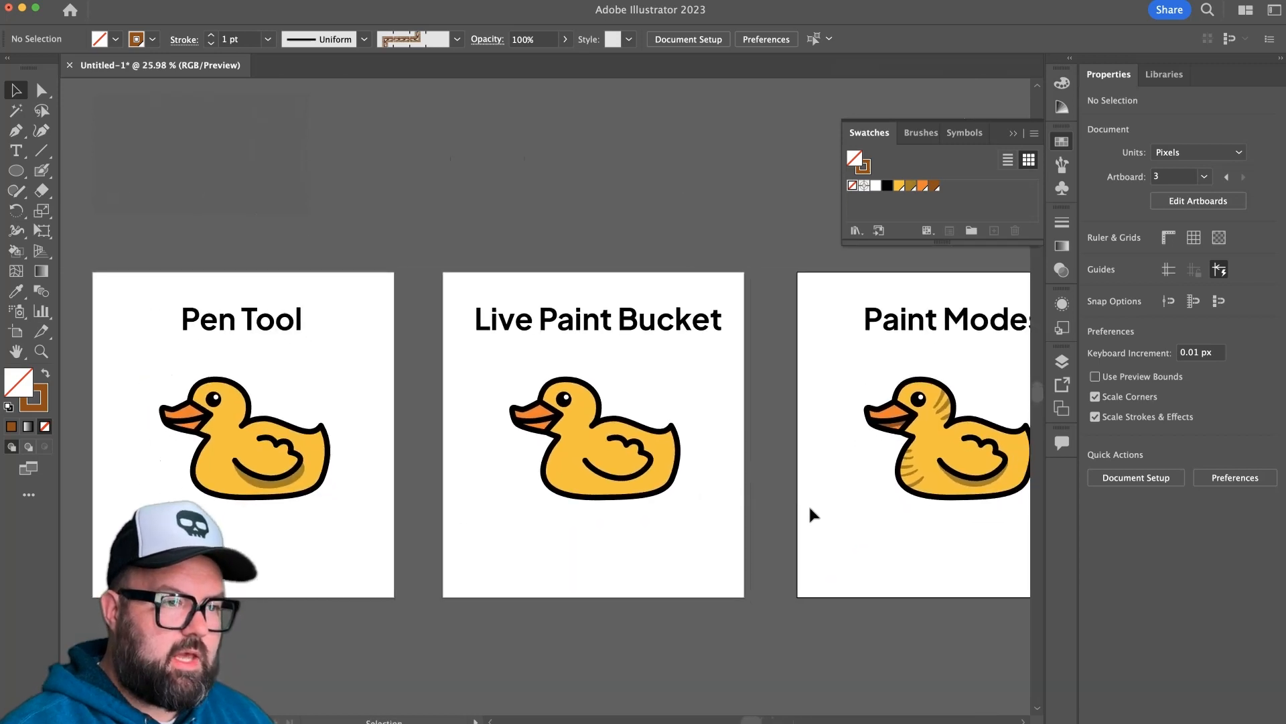